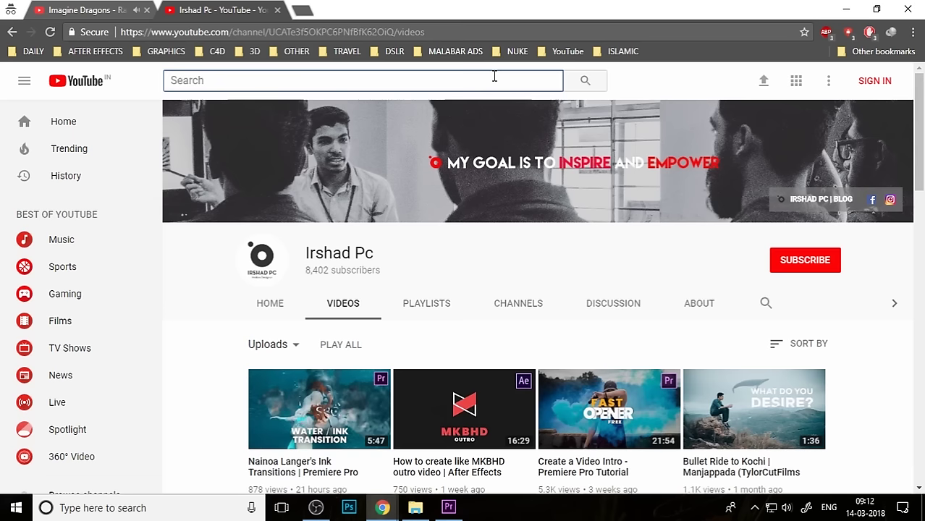
# - Search YouTube for "optical flare" and look through the results for free pre-rendered flare clips
pyautogui.write('optical ')
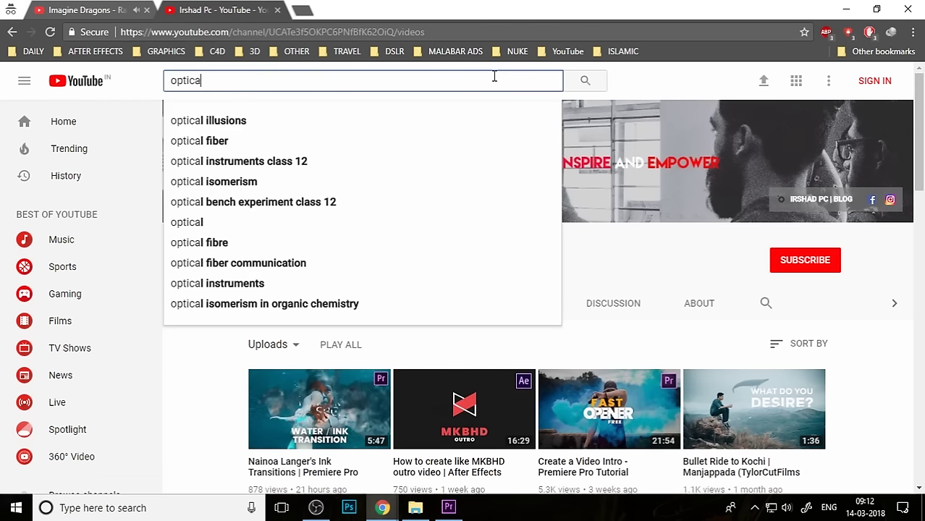
pyautogui.write('flare')
pyautogui.press('Return')
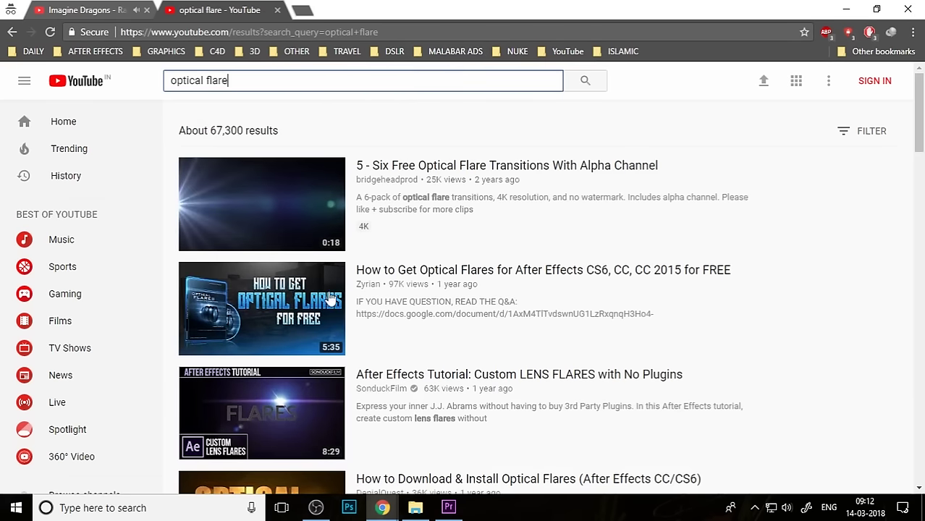
pyautogui.scroll(-4, 343, 278)
pyautogui.moveTo(276, 373)
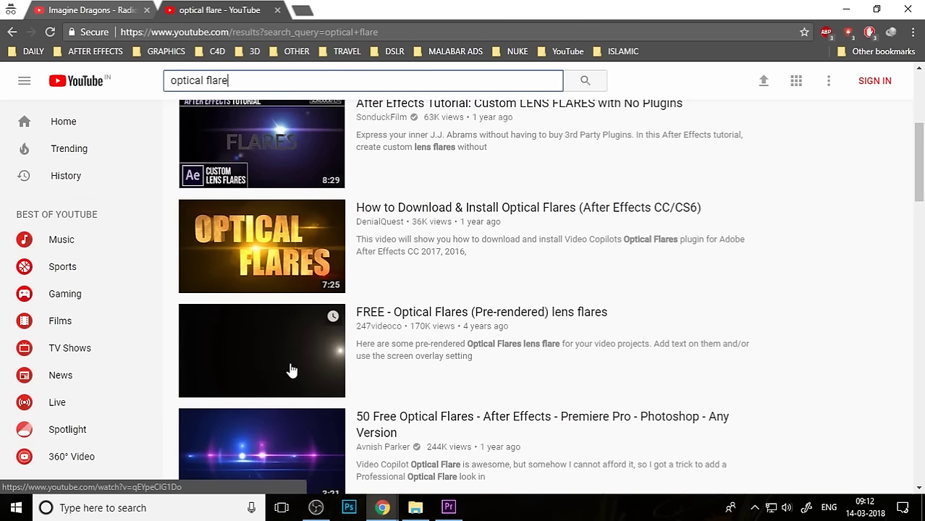
# - Replace the YouTube query with "golden paarticle" and look through the golden particle footage results
pyautogui.scroll(4, 285, 371)
pyautogui.hotkey('ctrl', 'a')
pyautogui.press('BackSpace')
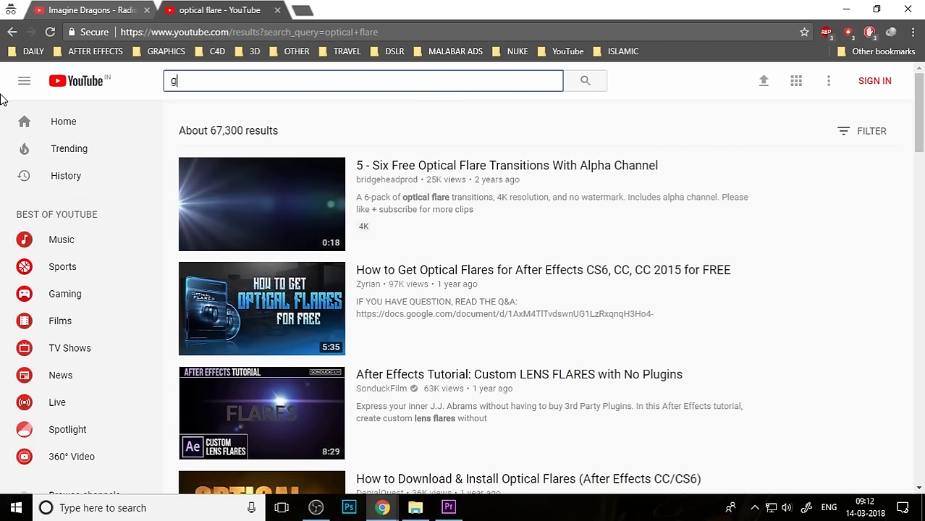
pyautogui.write('golden ')
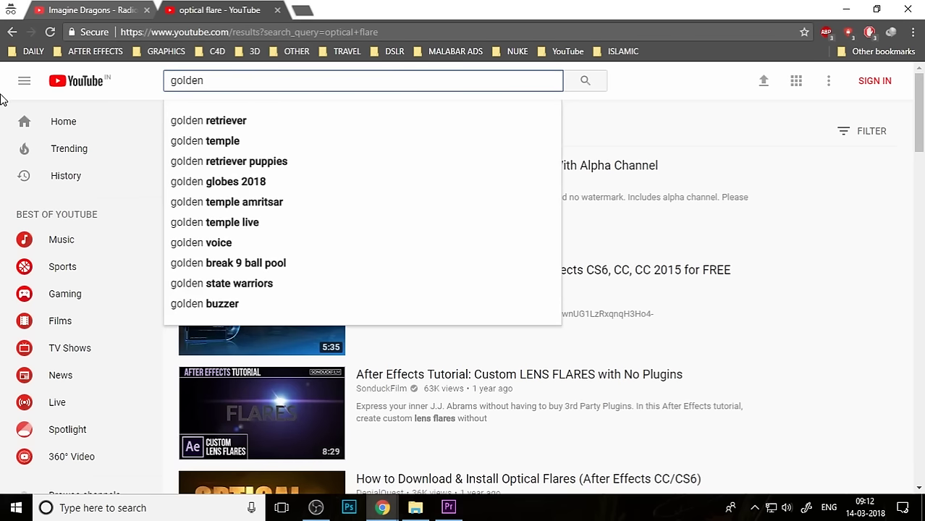
pyautogui.write('paarticle')
pyautogui.press('Return')
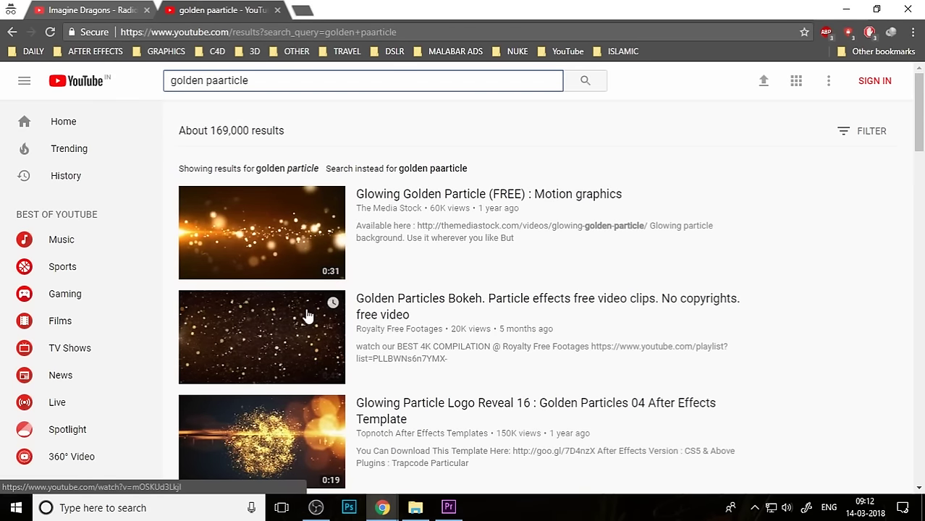
pyautogui.scroll(-5, 306, 315)
pyautogui.scroll(-3, 306, 315)
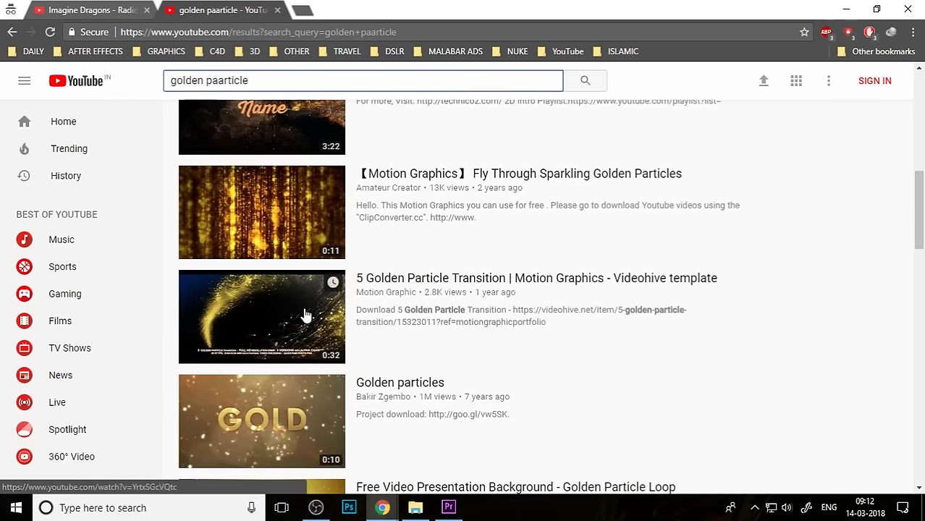
pyautogui.scroll(-2, 304, 318)
pyautogui.scroll(-2, 301, 351)
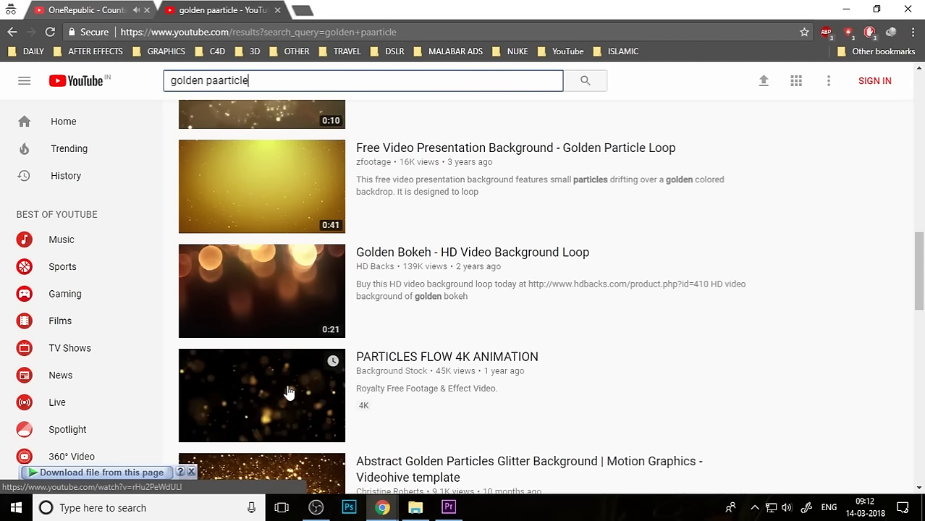
pyautogui.scroll(10, 296, 397)
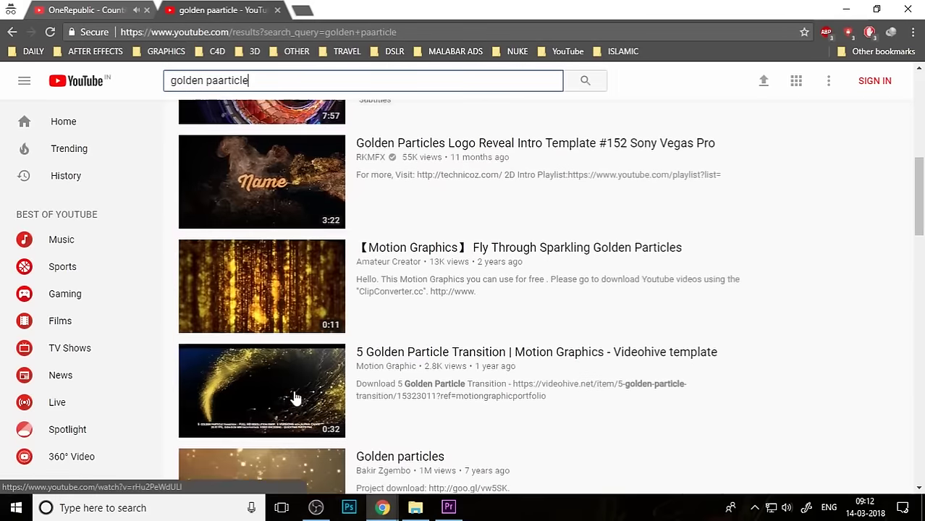
# - Clear the YouTube query, then search Google Images for "golden texture" in a new tab and look through the textures
pyautogui.moveTo(266, 81); pyautogui.dragTo(128, 96)
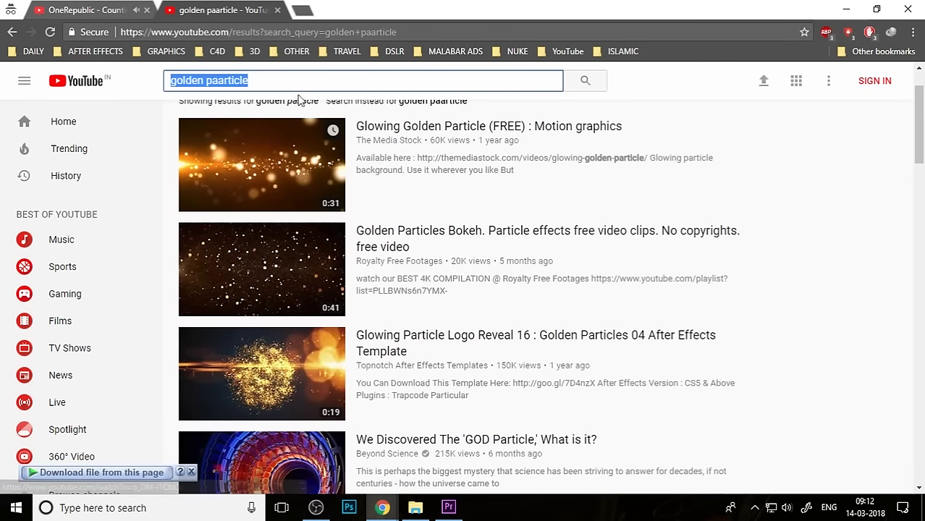
pyautogui.press('BackSpace')
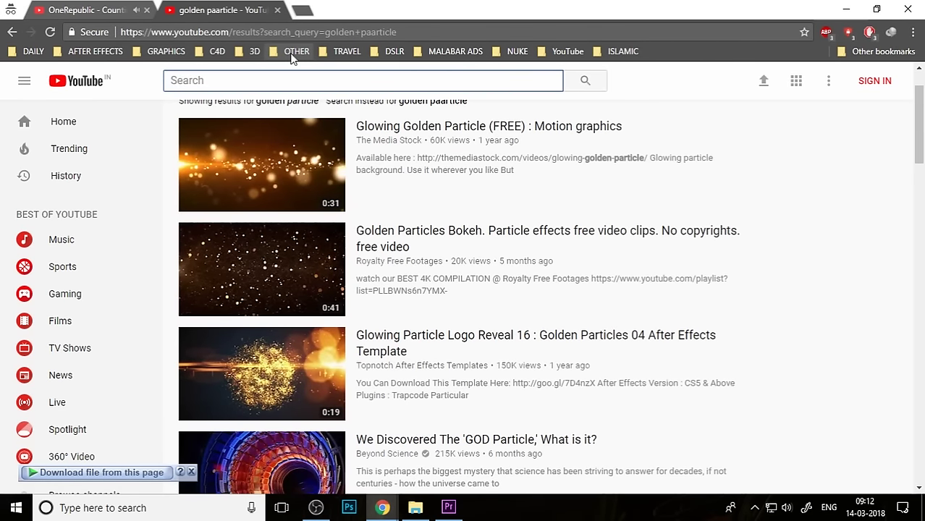
pyautogui.click(303, 11)
pyautogui.write('gold')
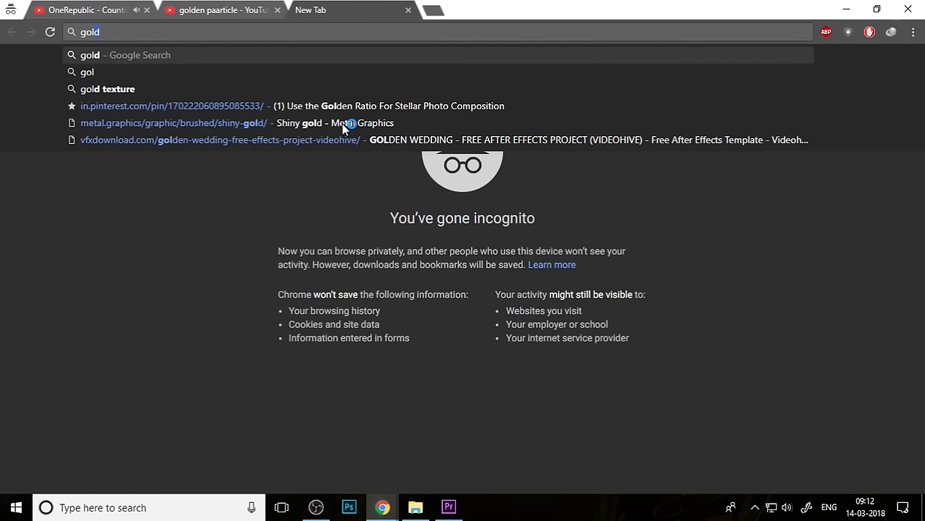
pyautogui.write('en texture')
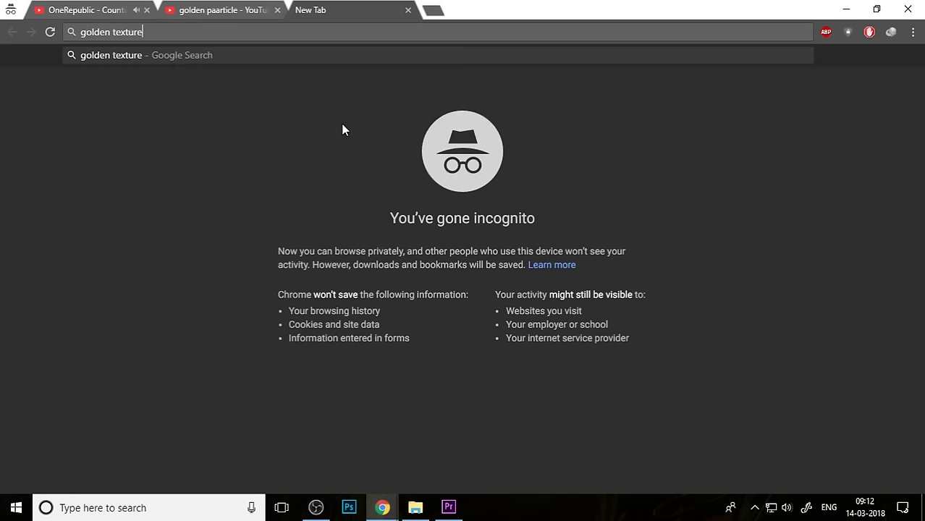
pyautogui.press('Return')
pyautogui.click(161, 130)
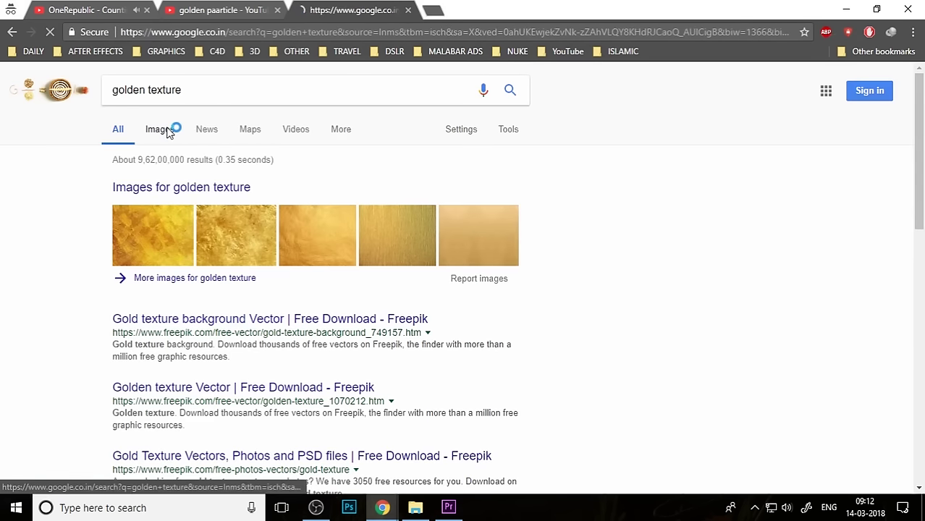
pyautogui.scroll(-2, 608, 333)
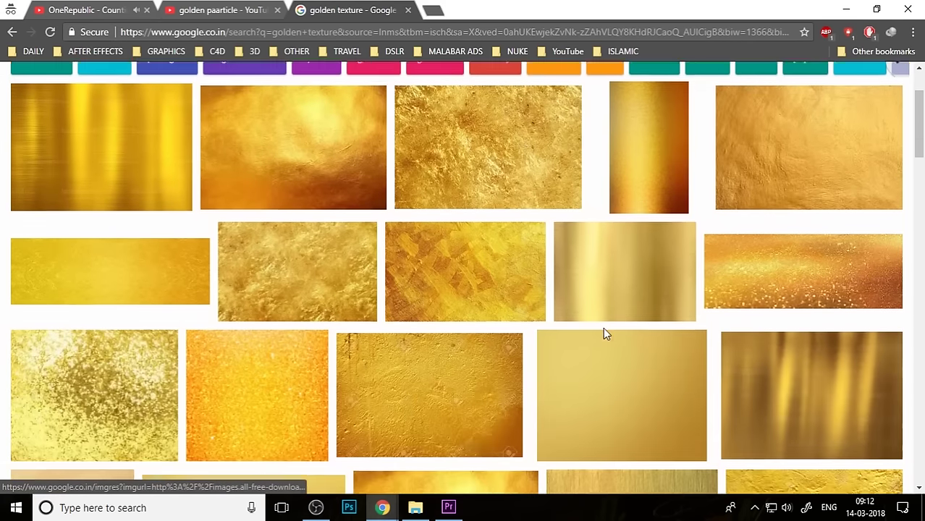
pyautogui.scroll(-4, 406, 372)
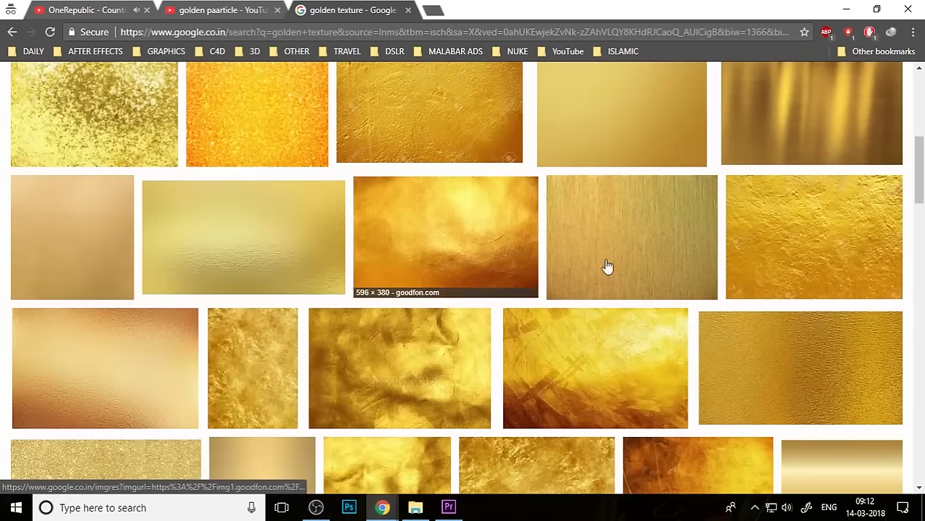
pyautogui.scroll(6, 458, 285)
# - Close the Google results, return to YouTube and search for "particle transition"
pyautogui.click(232, 8)
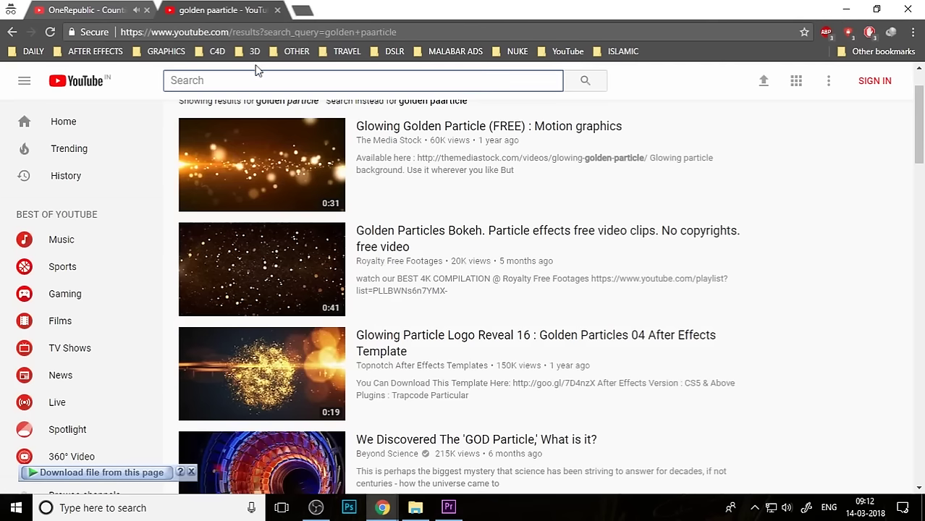
pyautogui.write('pa')
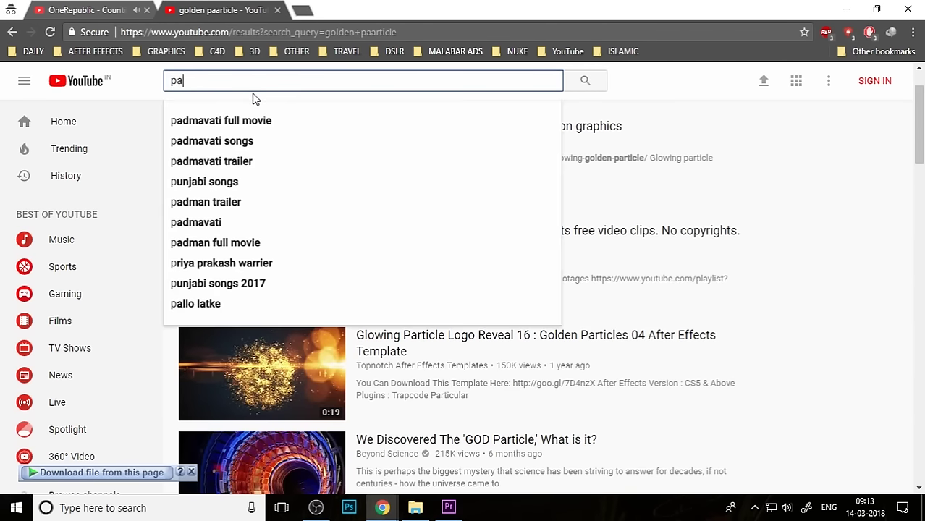
pyautogui.write('rticle ')
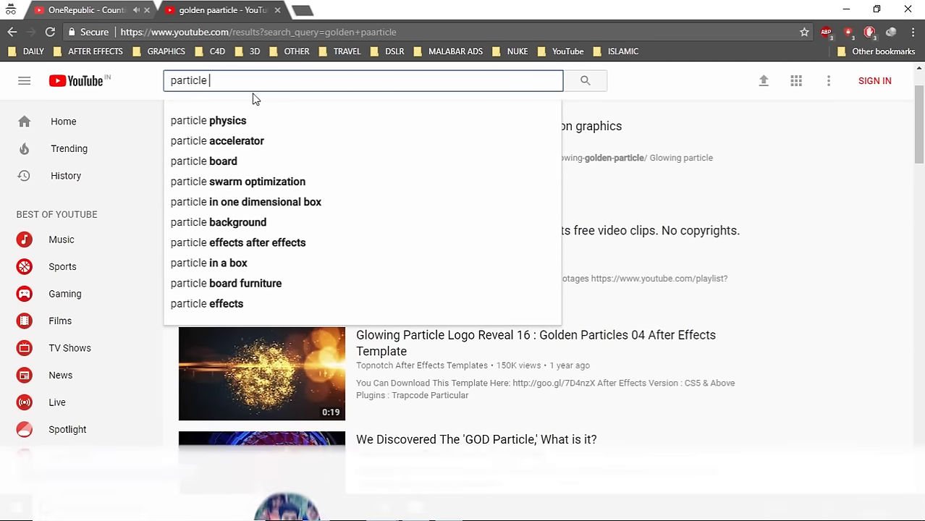
pyautogui.write('transition')
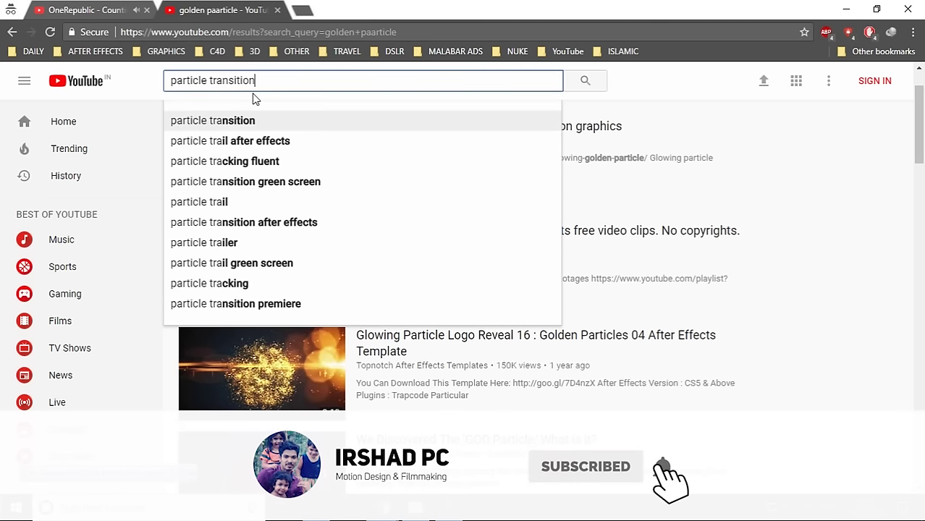
pyautogui.press('Return')
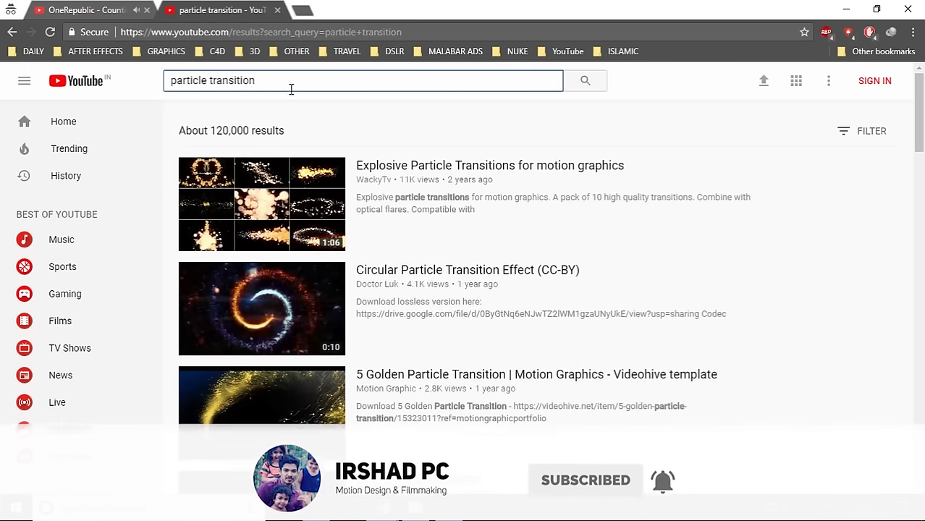
pyautogui.moveTo(264, 199)
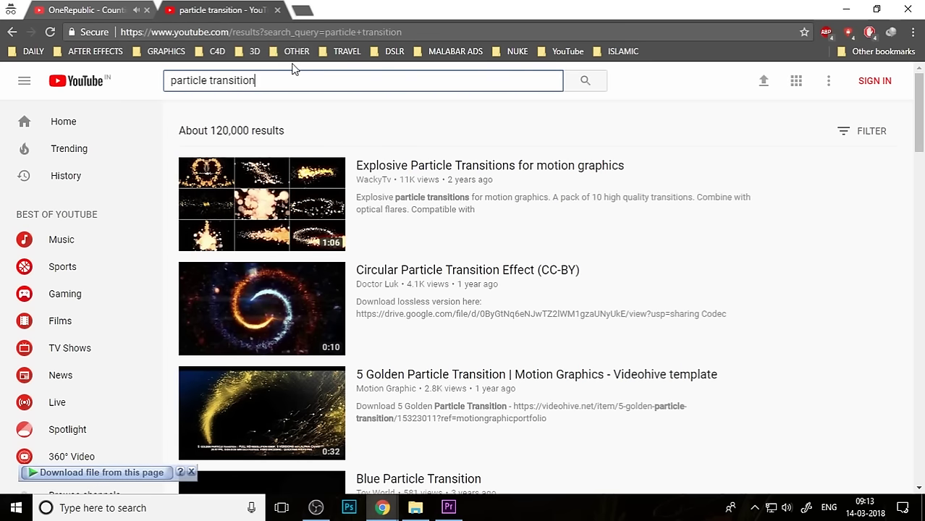
# - Extend the YouTube query to "particle transition overlay" and look through the overlay clips
pyautogui.write('ove')
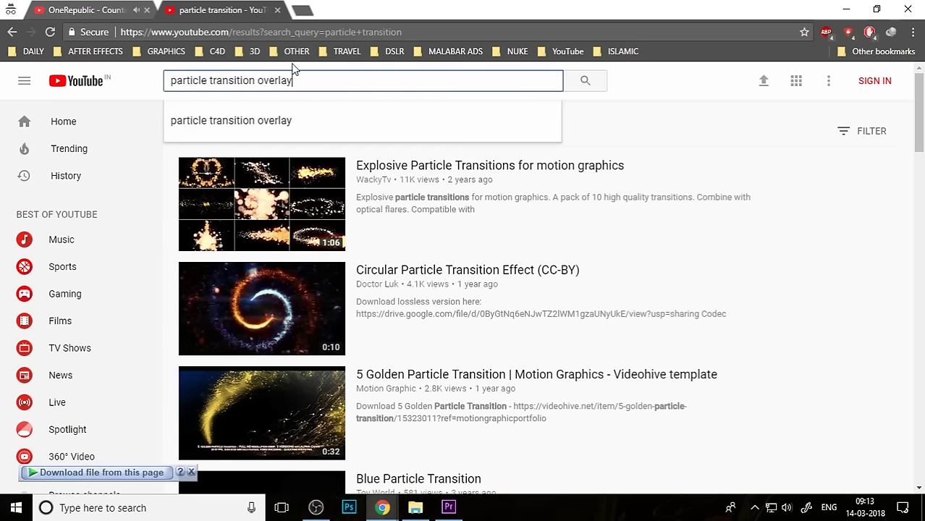
pyautogui.write('rlay')
pyautogui.press('Return')
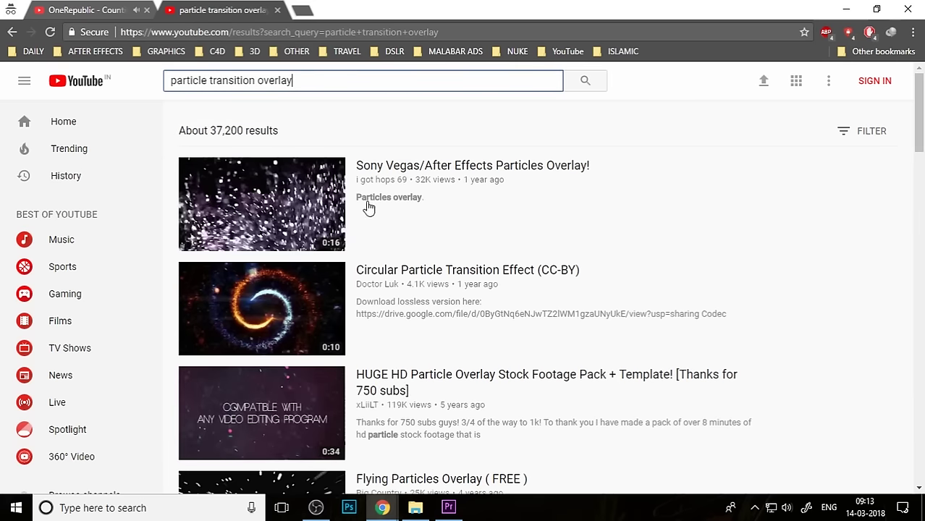
pyautogui.scroll(-4, 262, 391)
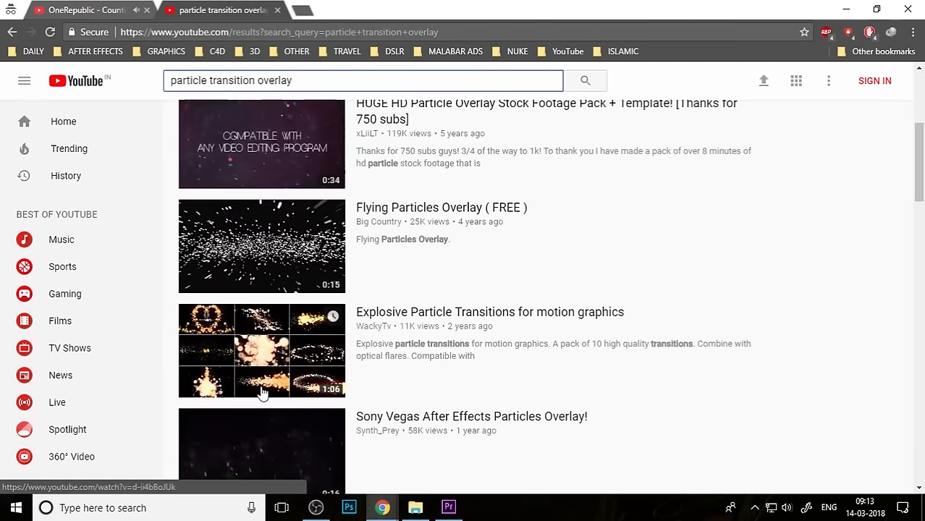
pyautogui.scroll(-3, 262, 391)
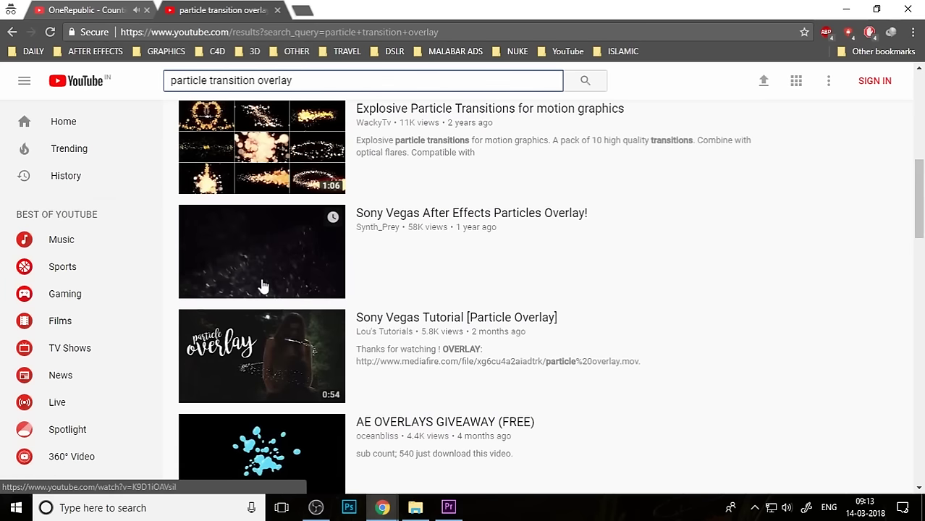
pyautogui.scroll(-1, 266, 296)
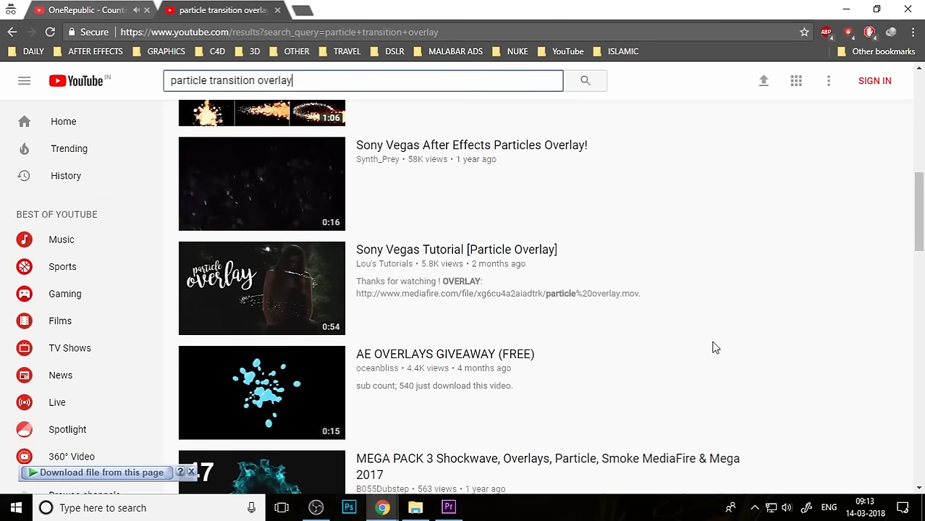
pyautogui.scroll(1, 713, 347)
# - Switch to Premiere Pro, create a sequence with the Canon XF MPEG2 720p30 preset and save the project
pyautogui.hotkey('alt', 'Tab')
pyautogui.click(235, 466)
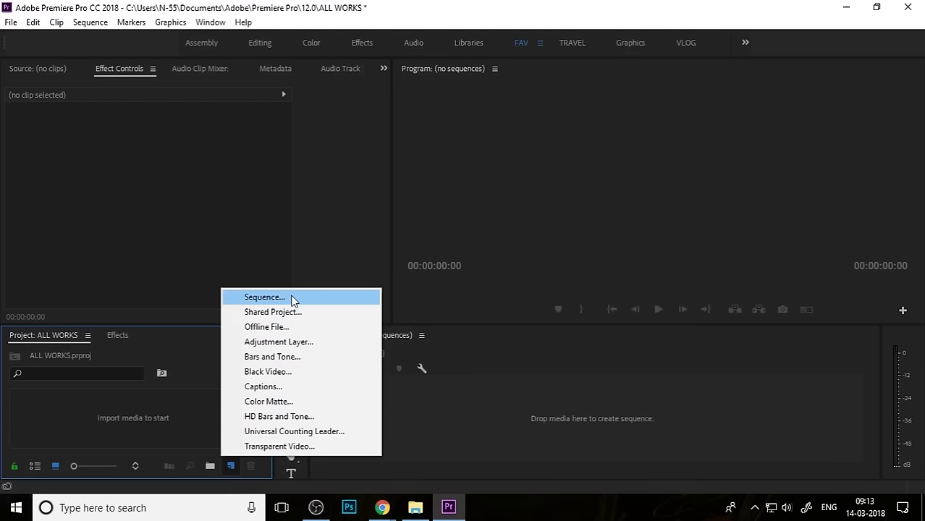
pyautogui.click(290, 297)
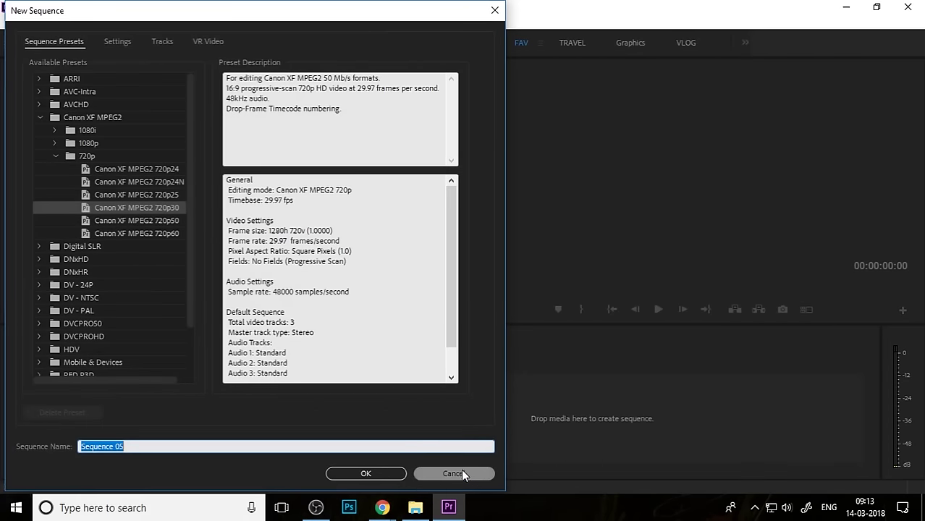
pyautogui.doubleClick(148, 203)
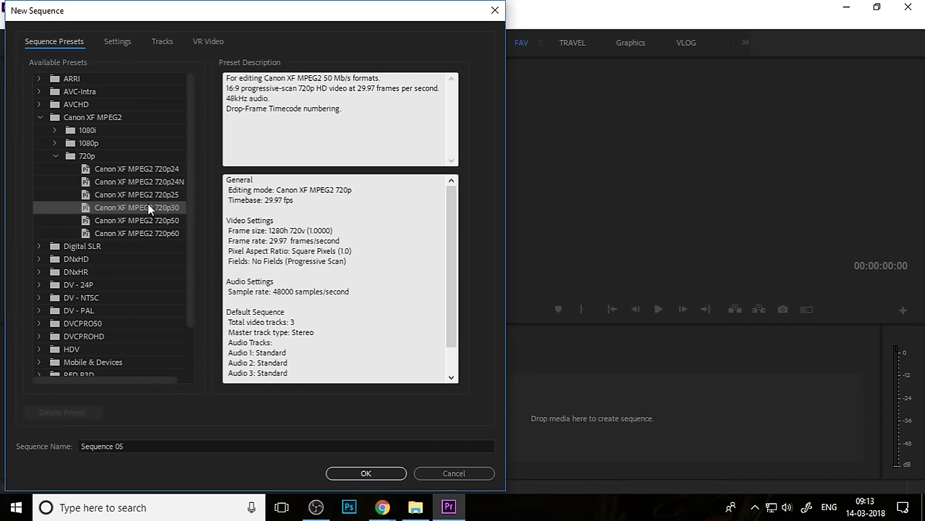
pyautogui.click(175, 424)
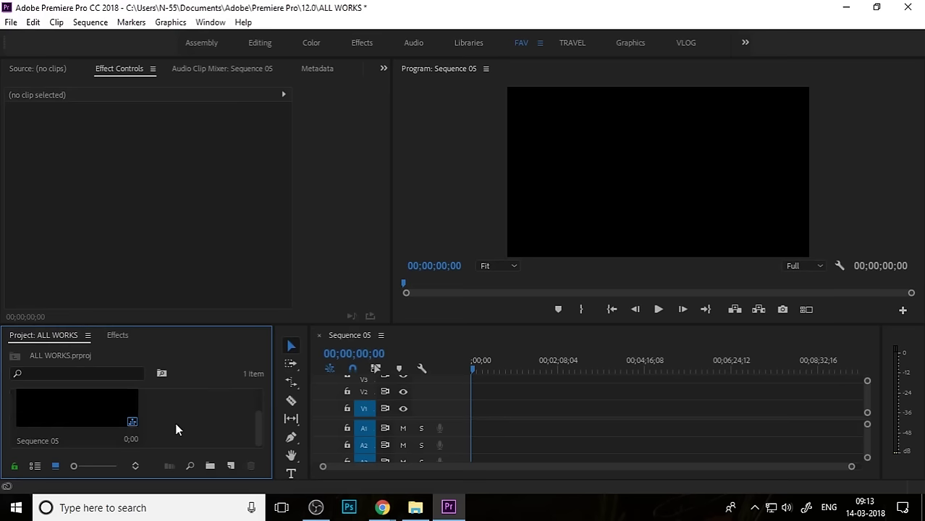
pyautogui.hotkey('ctrl', 's')
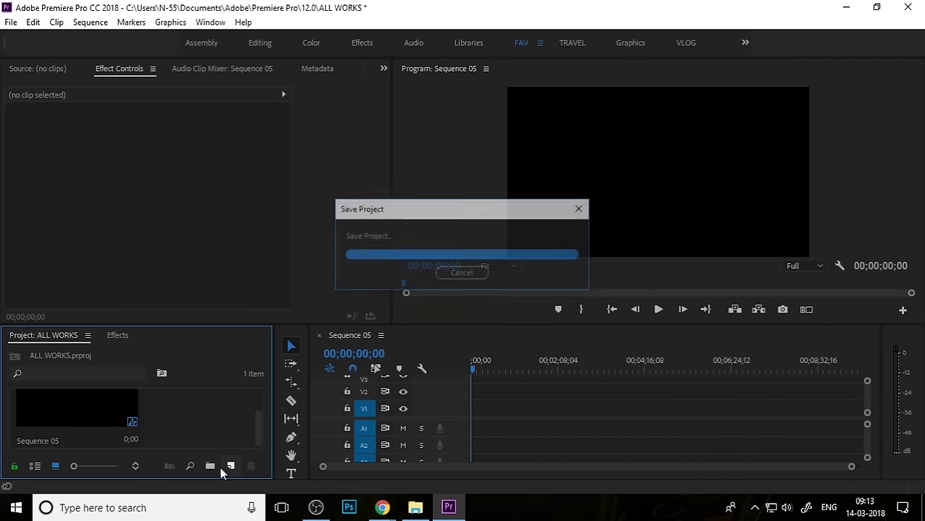
# - Import all media from the 09 - Wedding Title folder except golden_texture_hd_picture_3_170578 into the project
pyautogui.click(414, 507)
pyautogui.moveTo(601, 252); pyautogui.dragTo(178, 181)
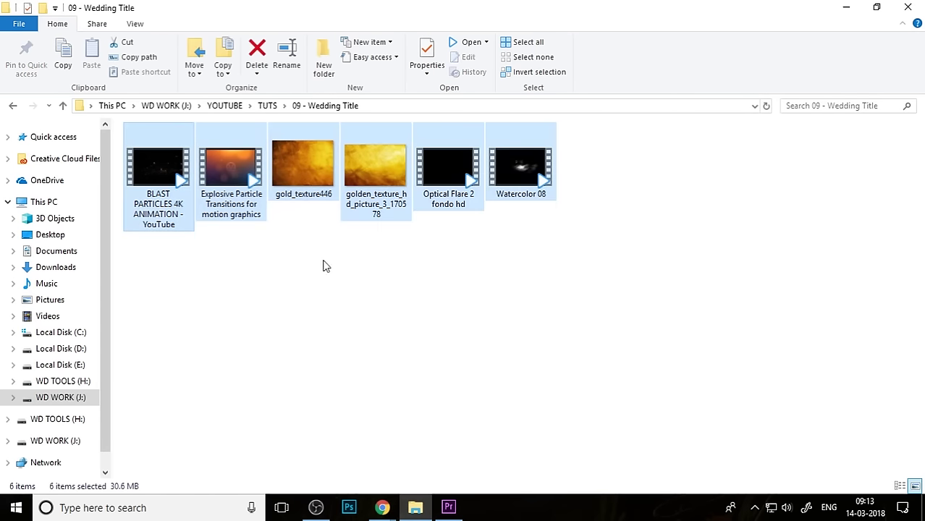
pyautogui.keyDown('ctrl'); pyautogui.click(391, 180); pyautogui.keyUp('ctrl')
pyautogui.moveTo(295, 172); pyautogui.dragTo(173, 422)
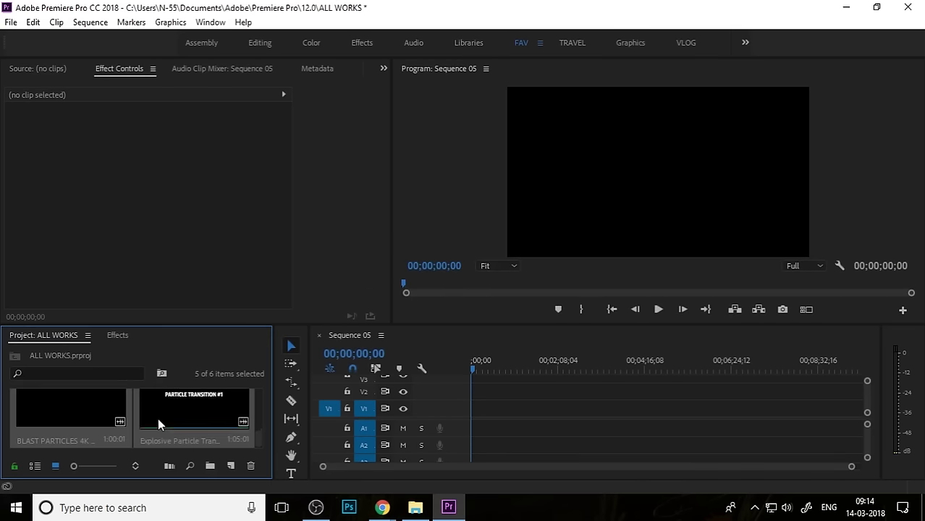
pyautogui.click(131, 406)
pyautogui.moveTo(481, 375); pyautogui.dragTo(387, 367)
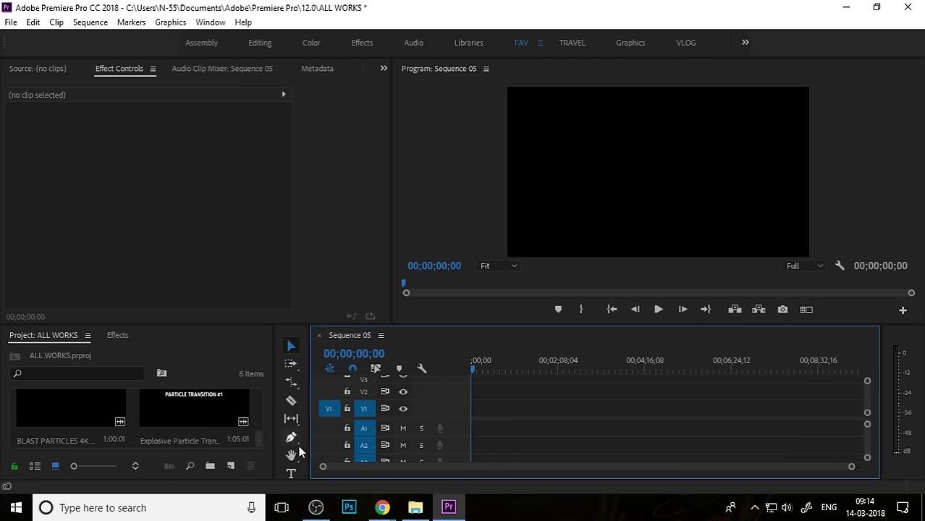
# - Add a text layer reading "Wedding Titles" to the sequence with the Type tool
pyautogui.click(291, 473)
pyautogui.click(555, 172)
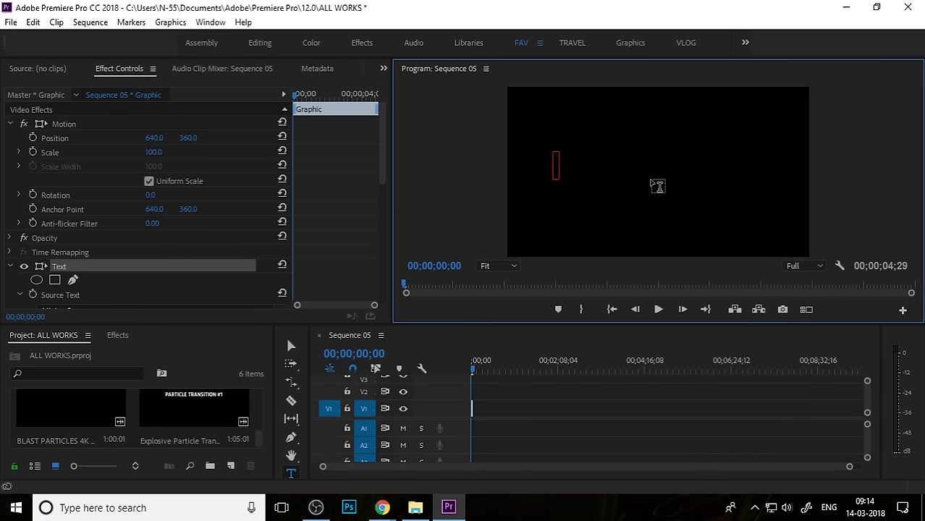
pyautogui.write('Weddi')
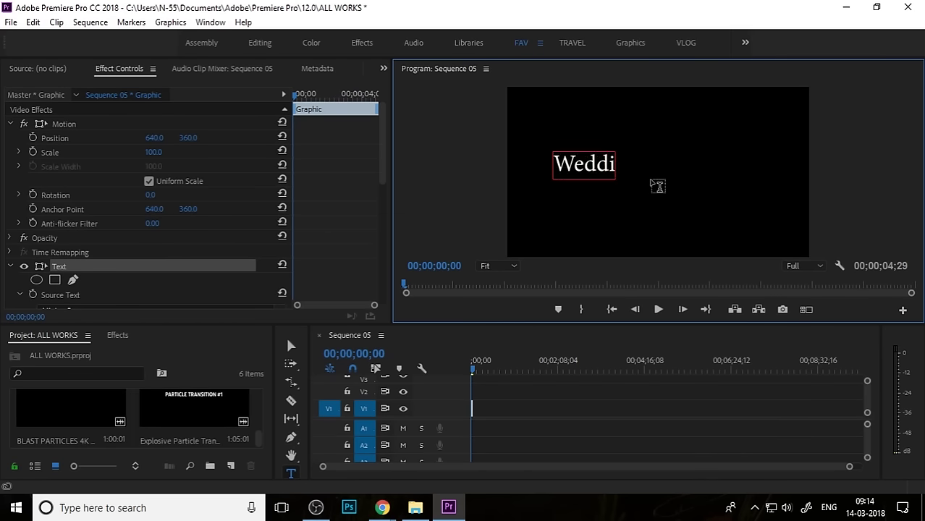
pyautogui.write('ng Titles')
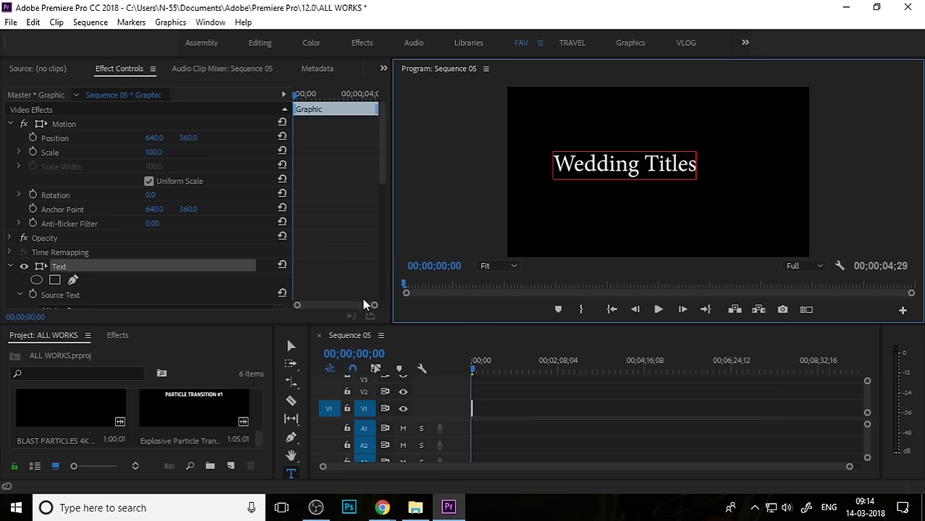
pyautogui.click(291, 345)
# - Show the Essential Graphics settings, center-align the title text and center it vertically and horizontally in the frame
pyautogui.click(211, 23)
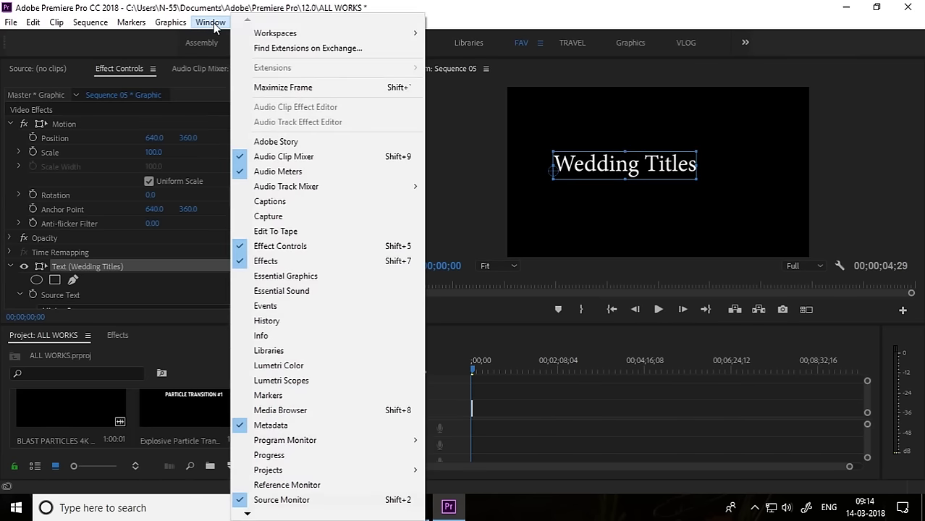
pyautogui.click(313, 276)
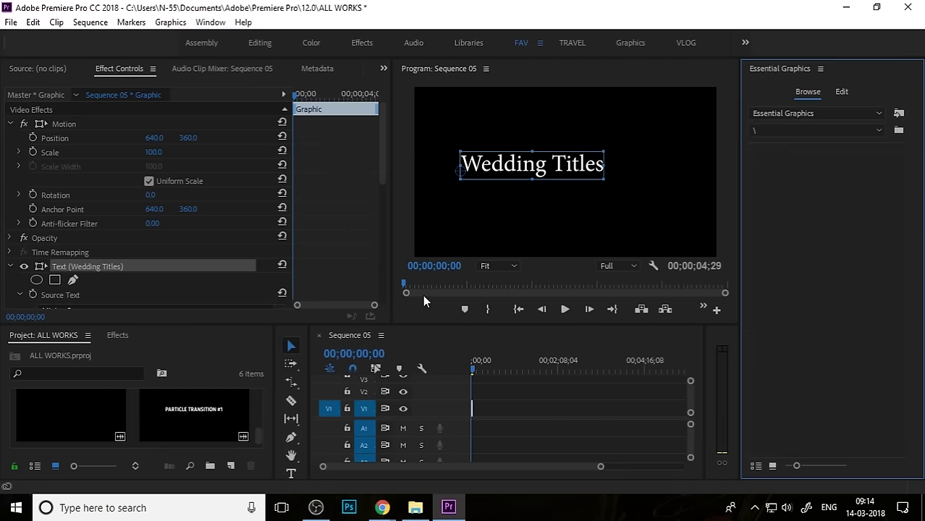
pyautogui.click(842, 92)
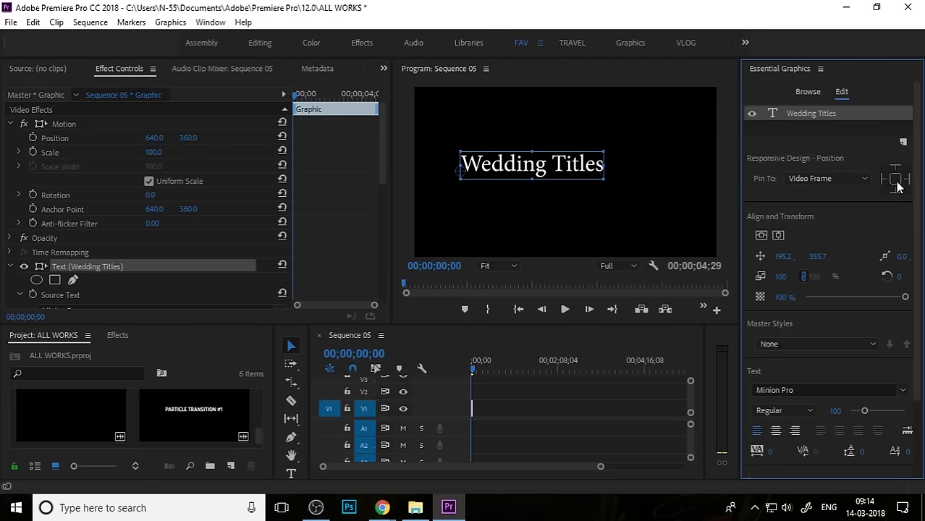
pyautogui.click(776, 432)
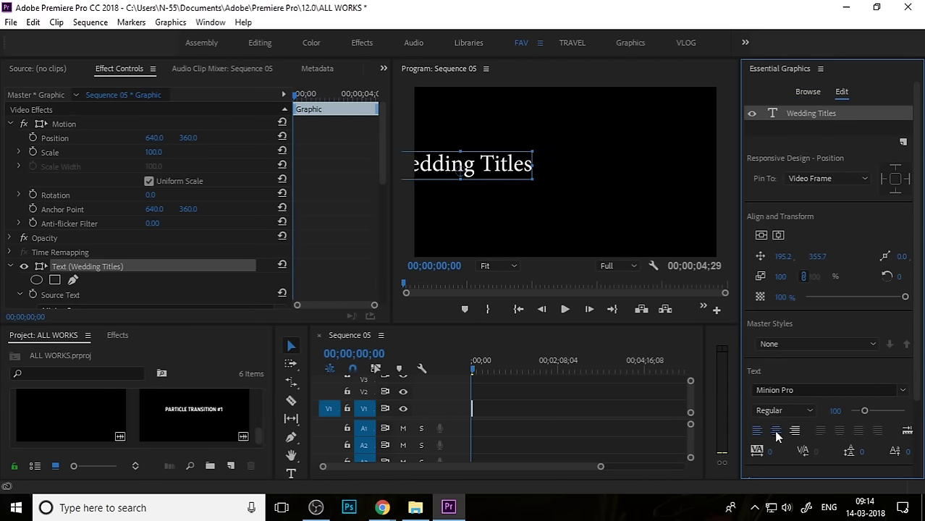
pyautogui.click(778, 235)
pyautogui.click(760, 235)
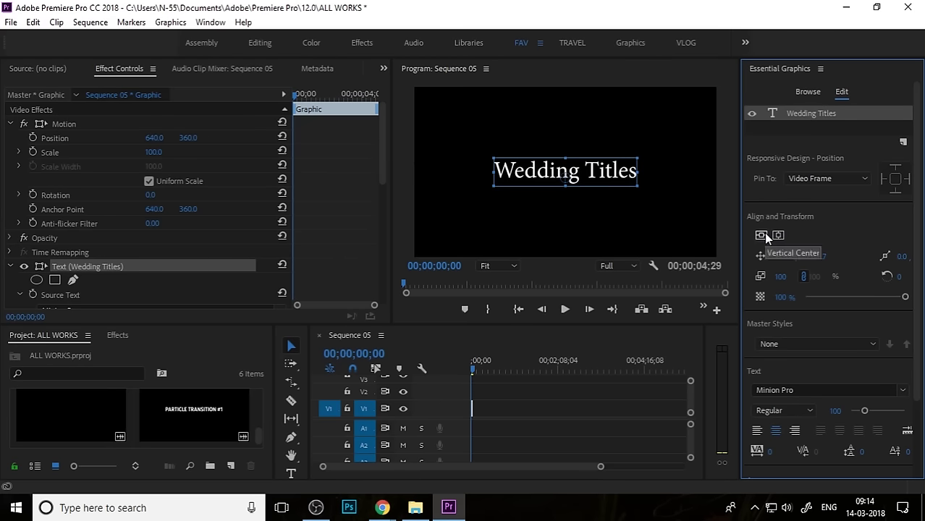
# - Try several fonts on the title, including Mistral and Meetha Script, and settle on Mahligai Script
pyautogui.scroll(-1, 903, 343)
pyautogui.click(902, 339)
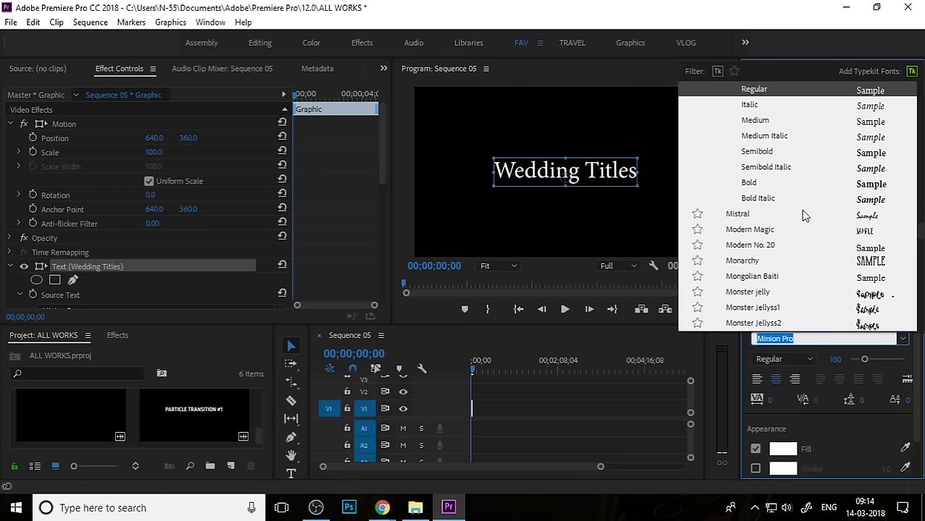
pyautogui.click(738, 215)
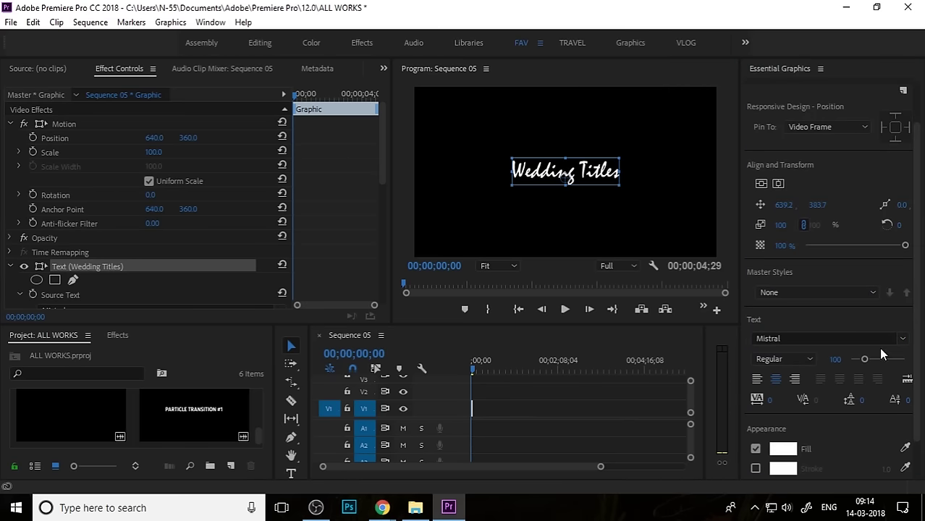
pyautogui.click(849, 319)
pyautogui.scroll(-5, 766, 267)
pyautogui.click(766, 268)
pyautogui.press('Down')
pyautogui.press('Down')
pyautogui.press('Down')
pyautogui.press('Down')
pyautogui.press('Down')
pyautogui.press('Down')
pyautogui.press('Down')
pyautogui.press('Down')
pyautogui.press('Down')
pyautogui.press('Down')
pyautogui.press('Down')
pyautogui.press('Down')
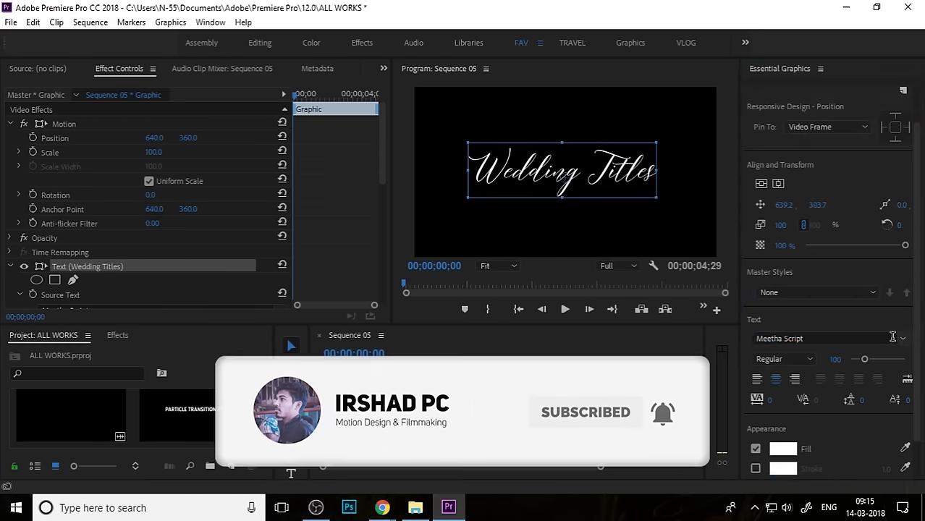
# - Position the title at about 645.1, 423.7, reduce its font size to 124 and deselect it
pyautogui.moveTo(610, 186); pyautogui.dragTo(608, 182)
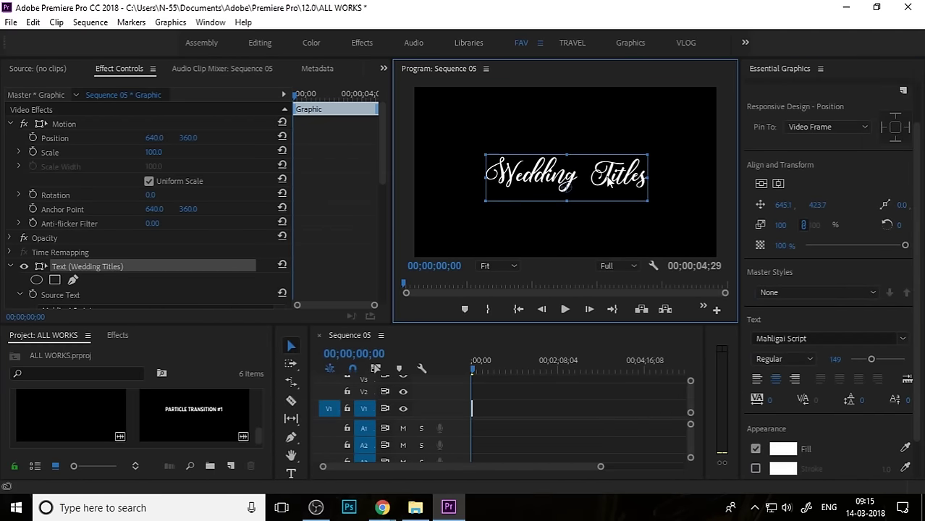
pyautogui.moveTo(872, 362); pyautogui.dragTo(867, 362)
pyautogui.click(711, 182)
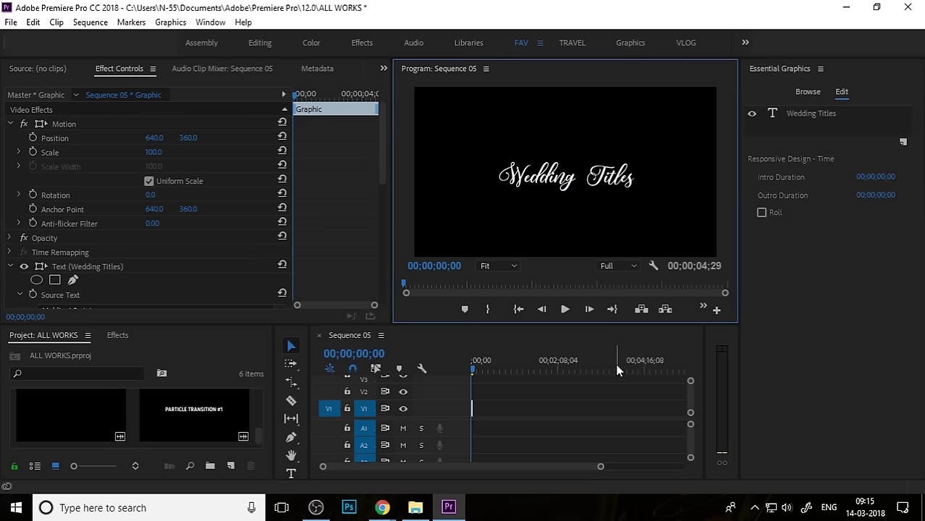
# - Fit the sequence to the timeline and extend the Wedding Titles clip to a duration of 00;00;08;04
pyautogui.click(457, 372)
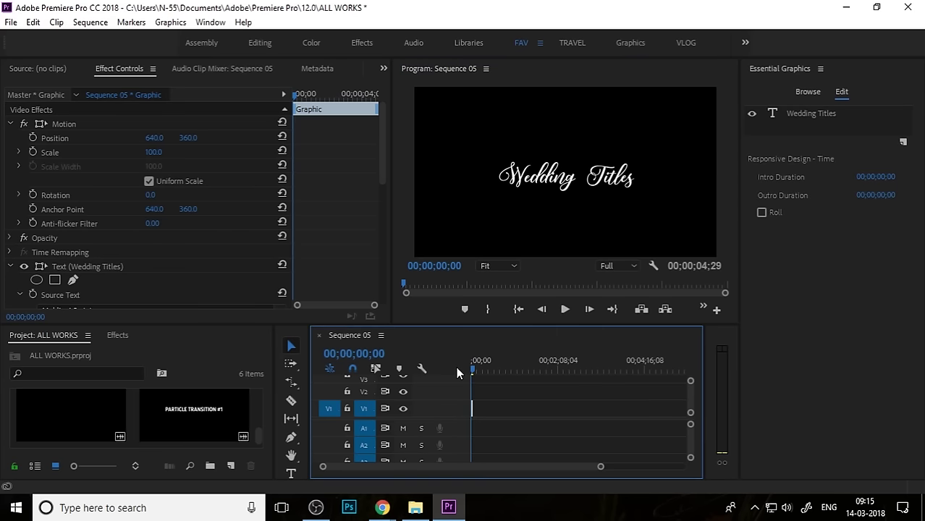
pyautogui.press('\\')
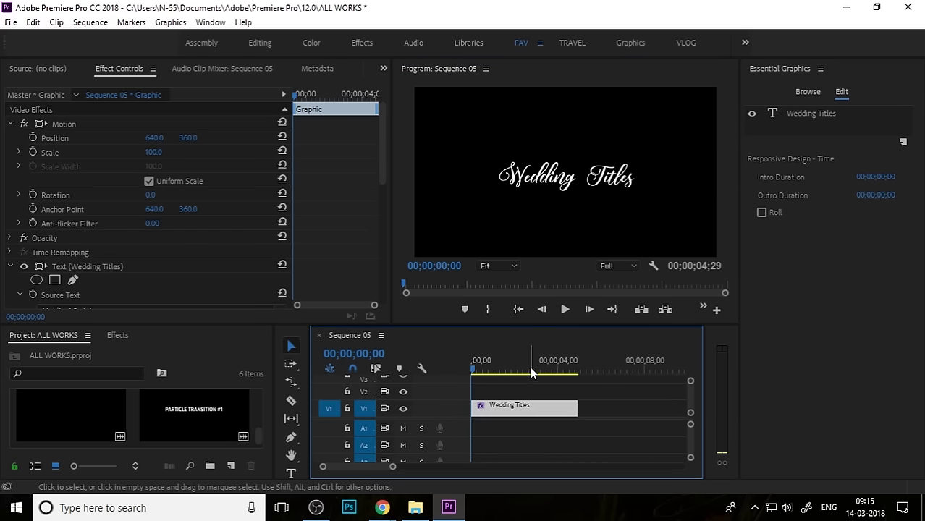
pyautogui.moveTo(590, 408); pyautogui.dragTo(640, 409)
pyautogui.click(640, 436)
pyautogui.click(557, 408)
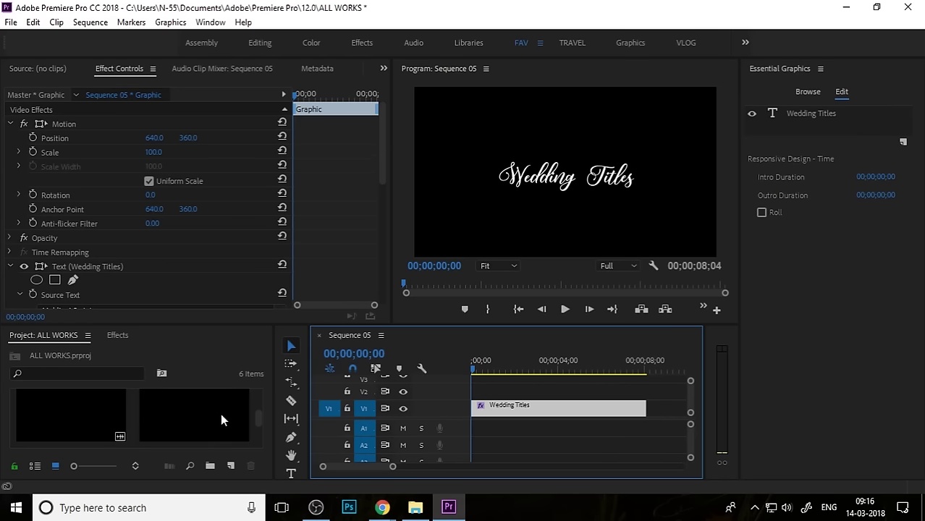
# - Enlarge the Project and timeline areas and make more room for the video tracks
pyautogui.moveTo(244, 335); pyautogui.dragTo(243, 292)
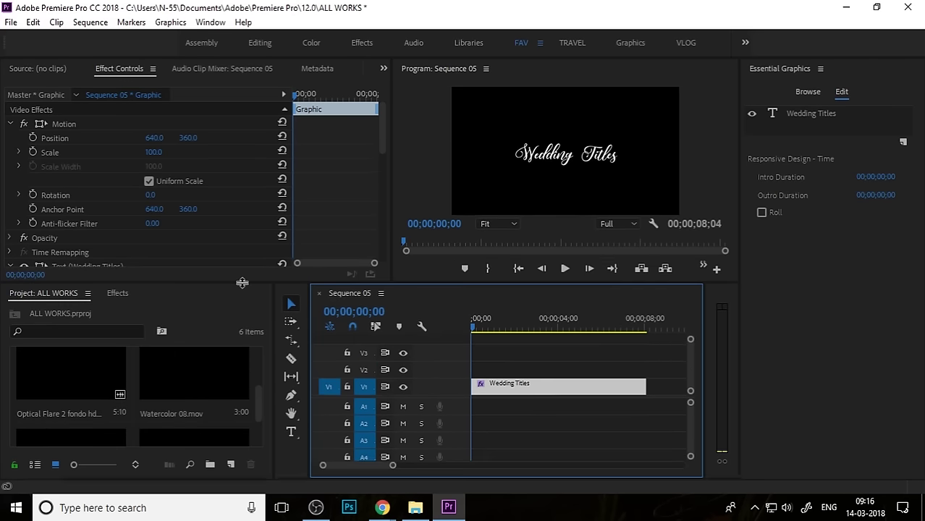
pyautogui.moveTo(224, 358); pyautogui.dragTo(595, 304)
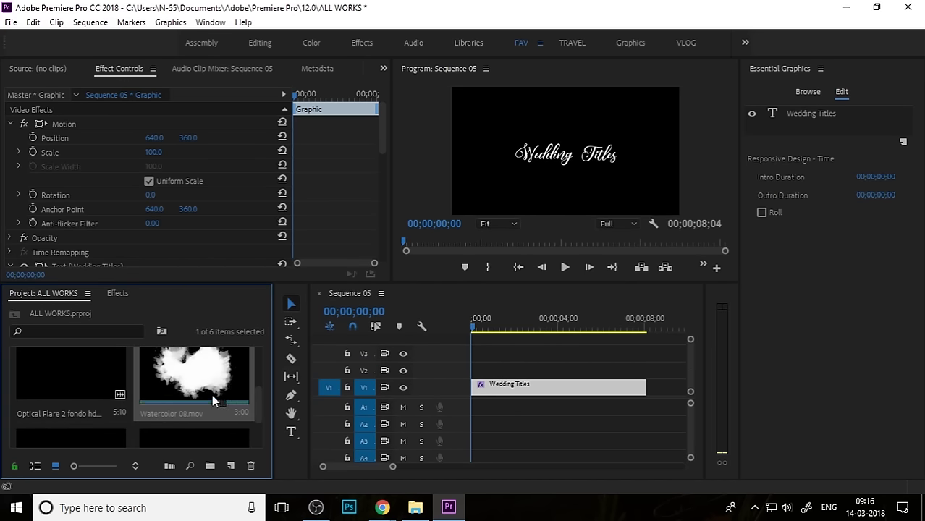
pyautogui.moveTo(437, 398); pyautogui.dragTo(436, 432)
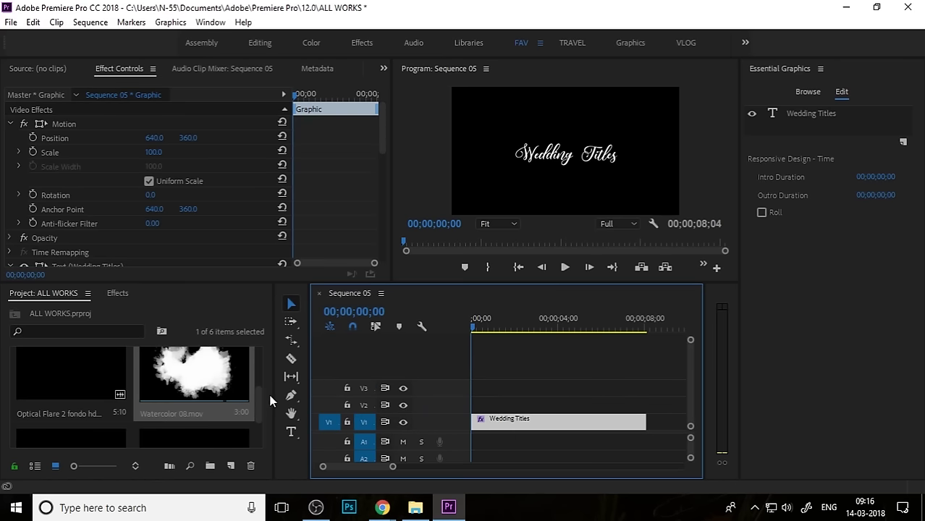
pyautogui.moveTo(273, 395); pyautogui.dragTo(321, 395)
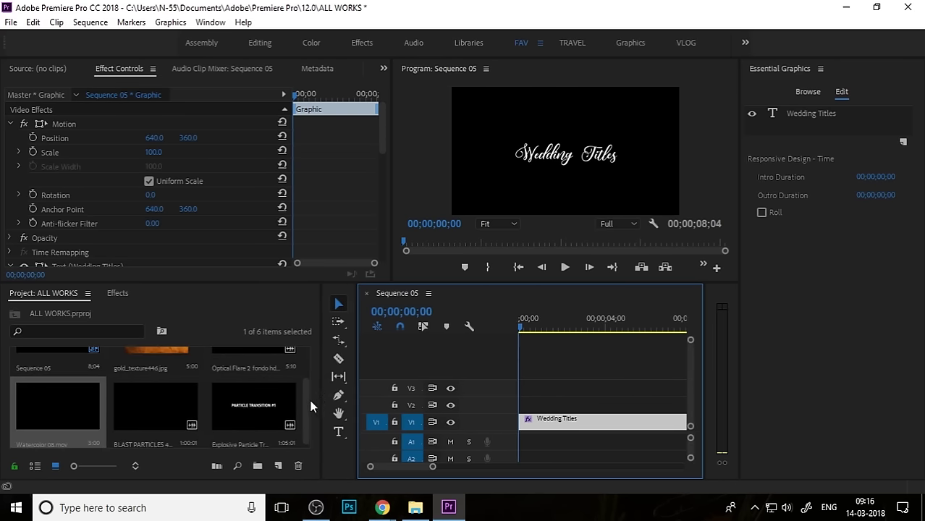
# - Place gold_texture446.jpg on V2 above the title clip, matching its duration of 00;00;08;04
pyautogui.scroll(2, 303, 382)
pyautogui.moveTo(157, 375); pyautogui.dragTo(605, 402)
pyautogui.press('-')
pyautogui.click(572, 406)
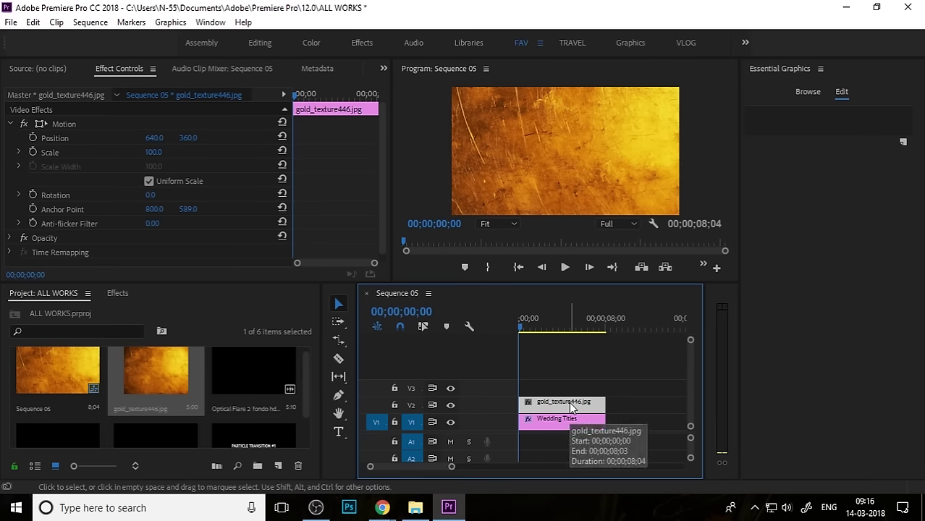
# - Swap the clips so Wedding Titles is on V2 and gold_texture446.jpg on V1, and scale the texture to frame size
pyautogui.click(572, 422)
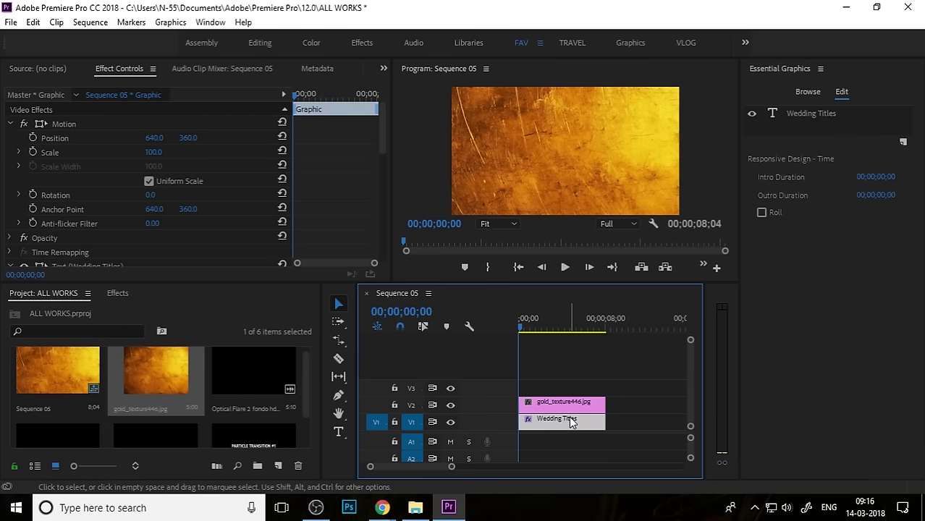
pyautogui.moveTo(554, 423)
pyautogui.mouseDown()
pyautogui.moveTo(548, 391)
pyautogui.moveTo(553, 422)
pyautogui.moveTo(550, 395)
pyautogui.moveTo(557, 413)
pyautogui.mouseUp()
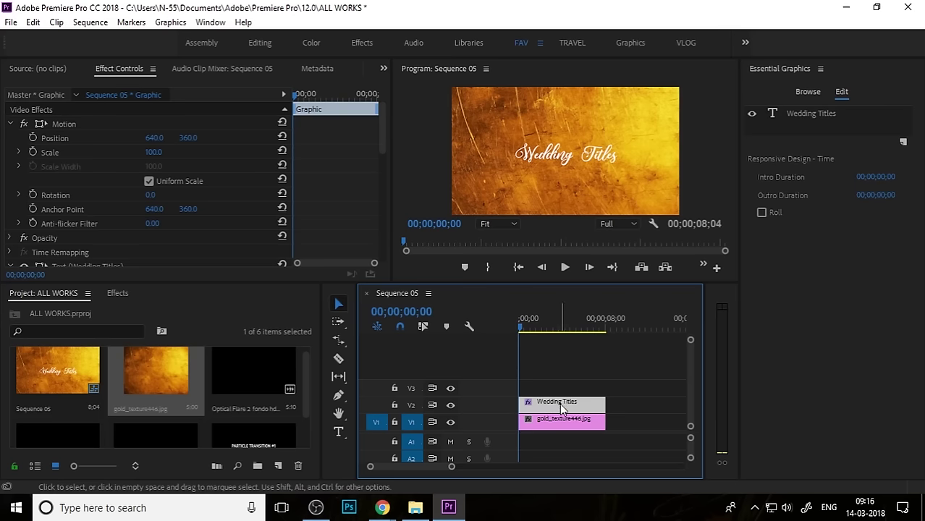
pyautogui.rightClick(558, 420)
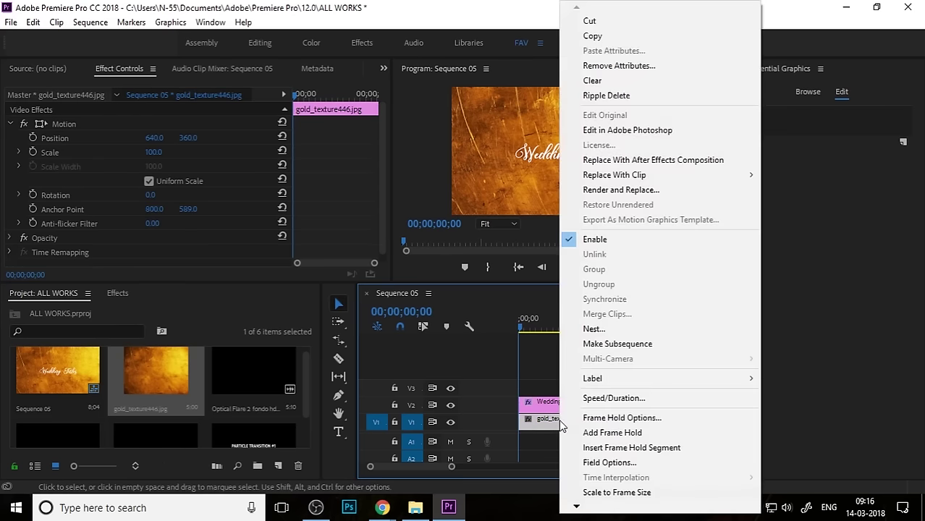
pyautogui.click(617, 491)
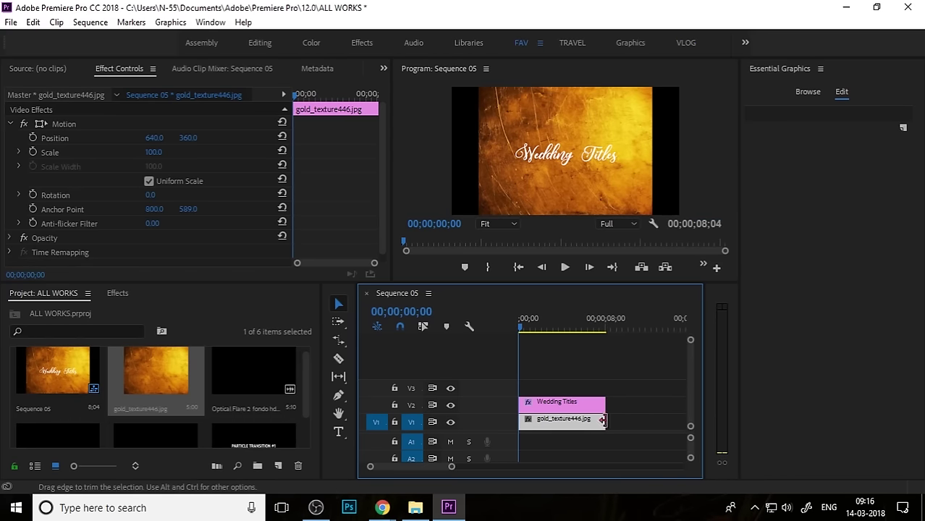
# - Apply the Track Matte Key effect from the Keying video effects to the gold_texture446.jpg clip
pyautogui.click(121, 294)
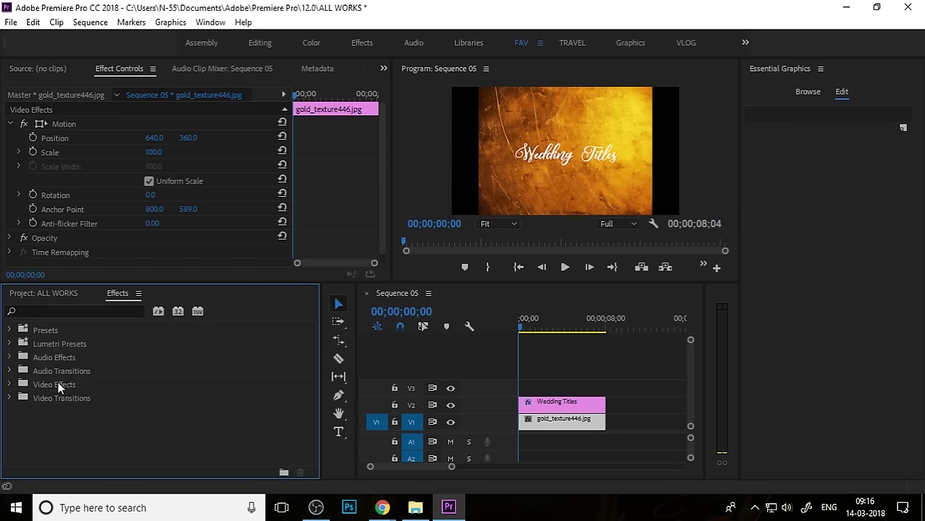
pyautogui.doubleClick(56, 387)
pyautogui.scroll(-3, 74, 422)
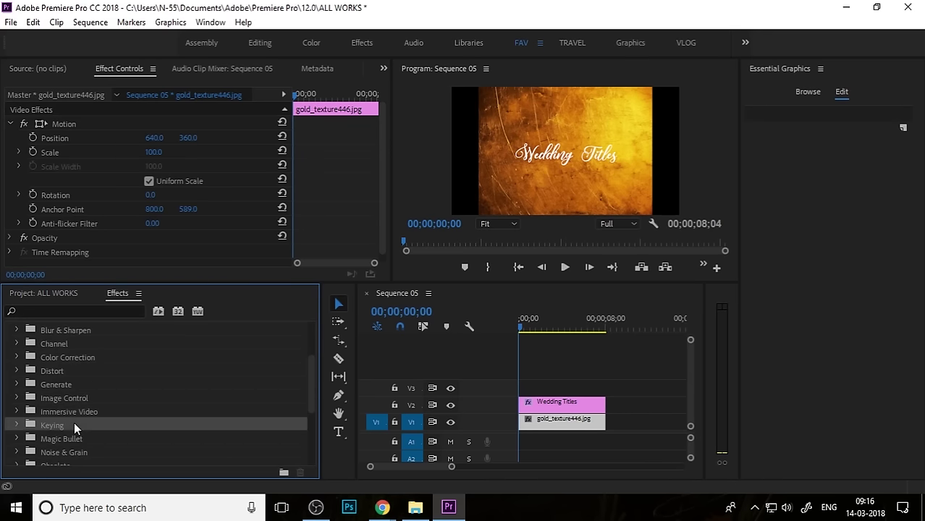
pyautogui.doubleClick(52, 425)
pyautogui.moveTo(85, 449); pyautogui.dragTo(585, 427)
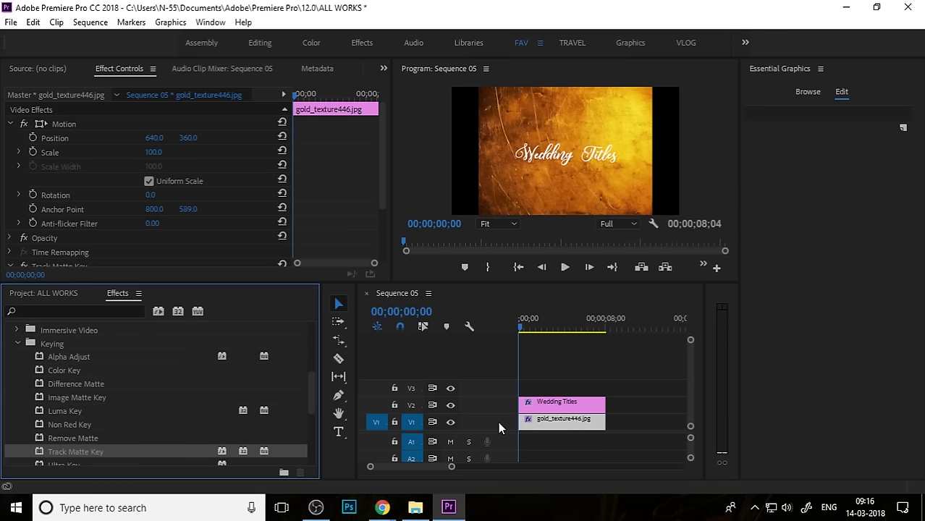
# - Set the Track Matte Key's matte to Video 2 on the gold_texture446.jpg clip
pyautogui.click(11, 123)
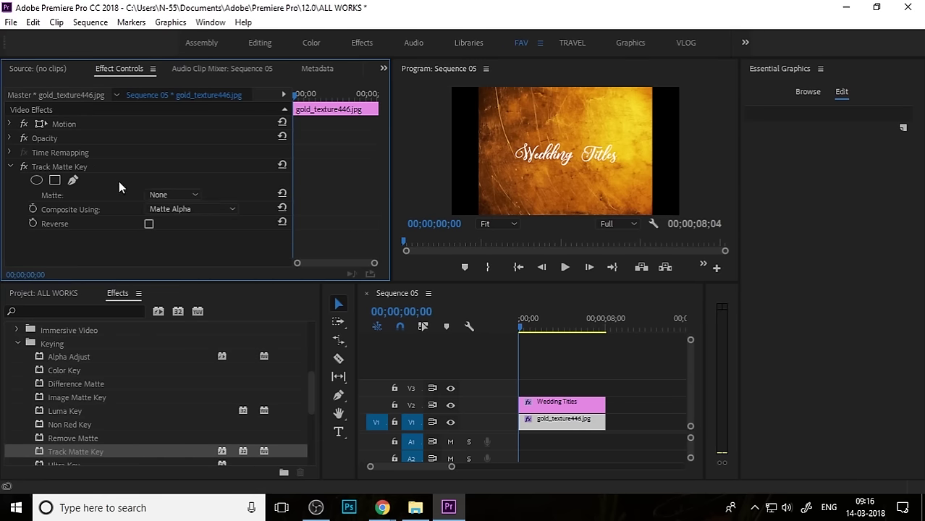
pyautogui.click(583, 421)
pyautogui.click(178, 194)
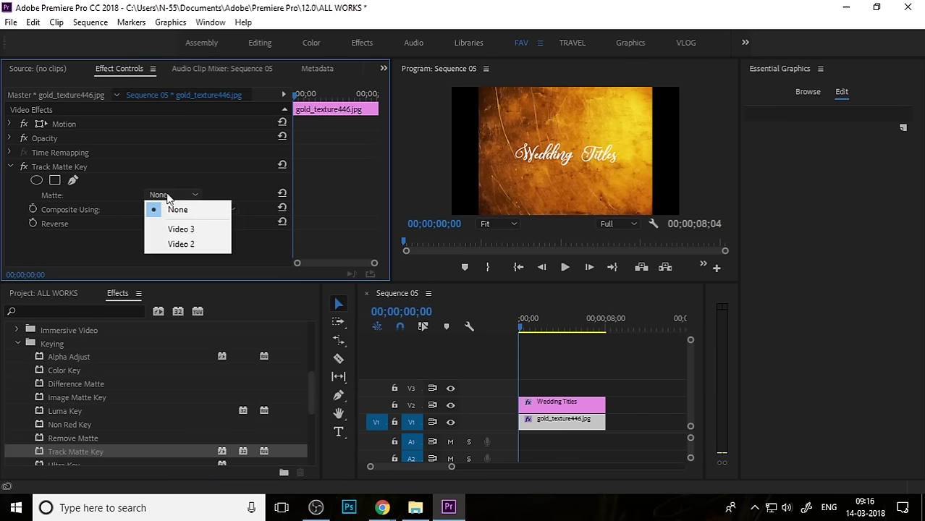
pyautogui.click(181, 245)
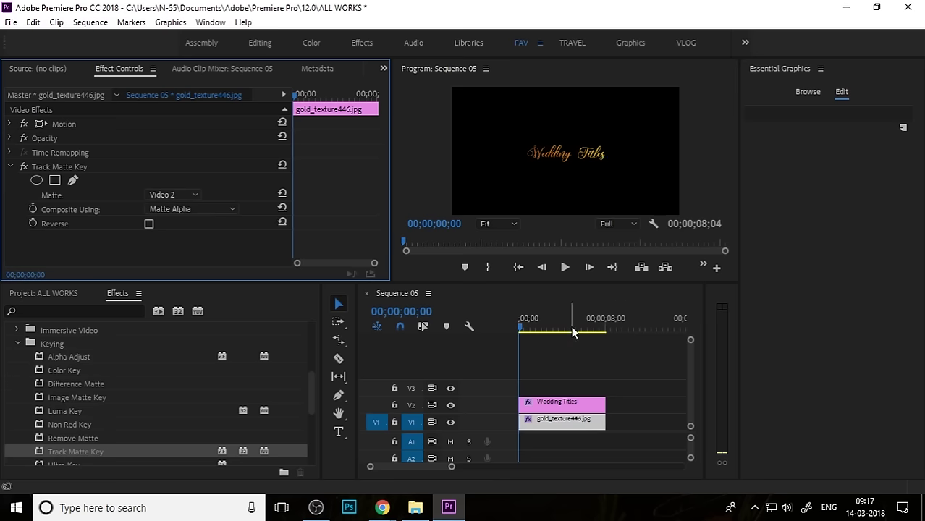
# - Increase the Wedding Titles font size to 154 and move the text down to about 645.1, 442.7
pyautogui.click(563, 403)
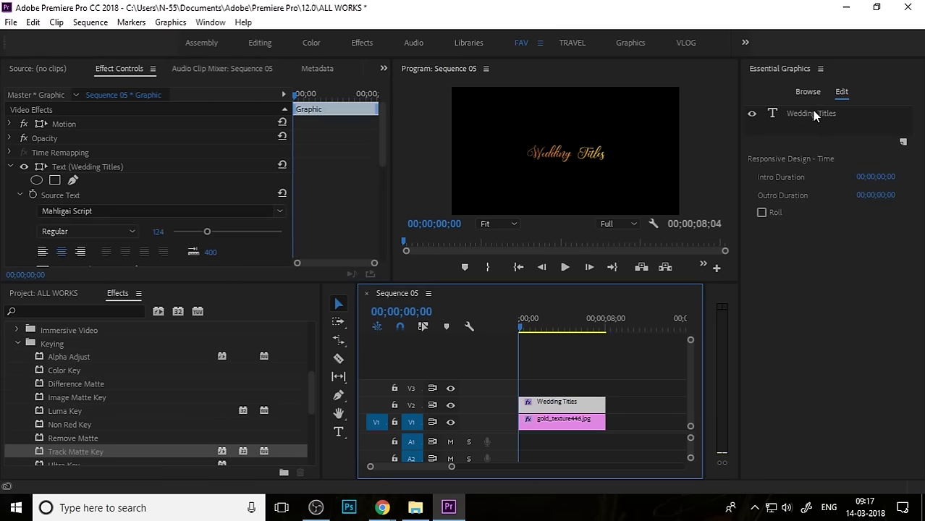
pyautogui.click(814, 115)
pyautogui.moveTo(866, 408); pyautogui.dragTo(870, 411)
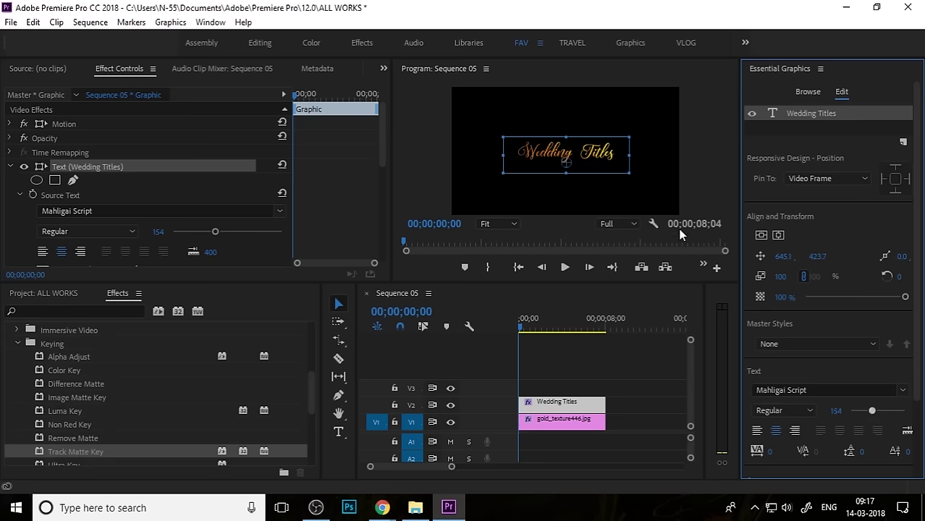
pyautogui.moveTo(587, 149); pyautogui.dragTo(586, 154)
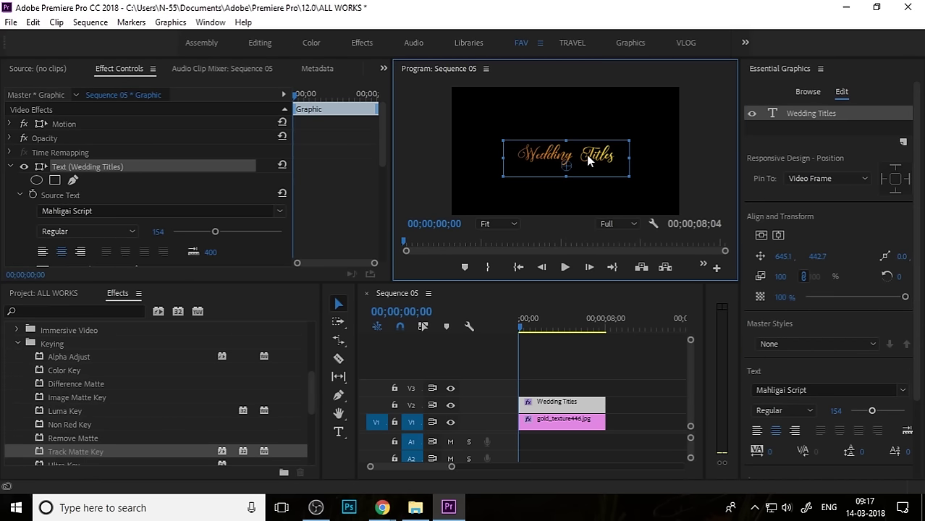
# - Nest the Wedding Titles and gold_texture446.jpg clips into a sequence named TEXT
pyautogui.click(648, 419)
pyautogui.click(567, 426)
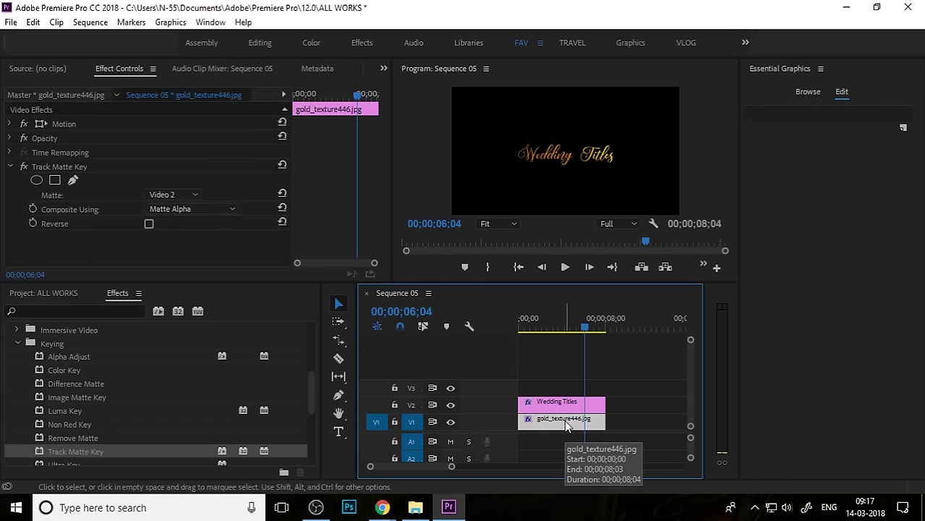
pyautogui.click(621, 401)
pyautogui.moveTo(641, 388); pyautogui.dragTo(536, 427)
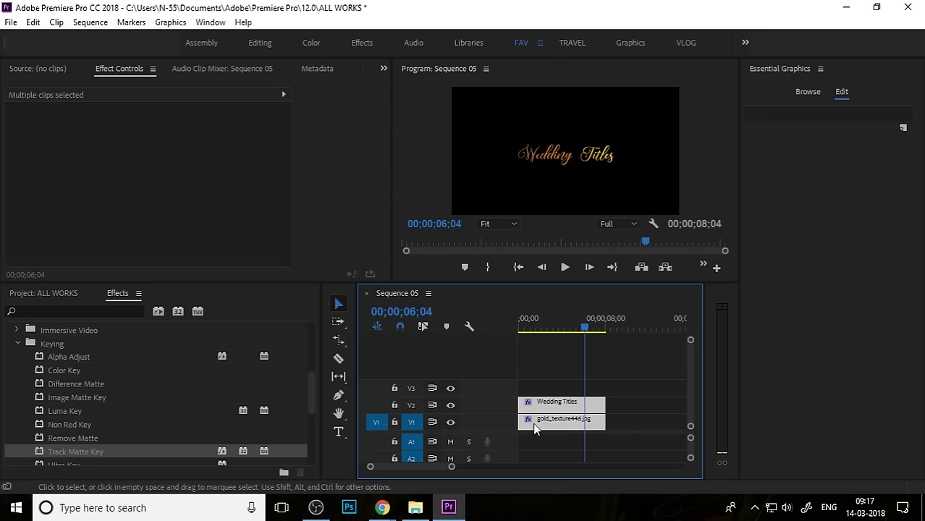
pyautogui.rightClick(558, 422)
pyautogui.click(620, 328)
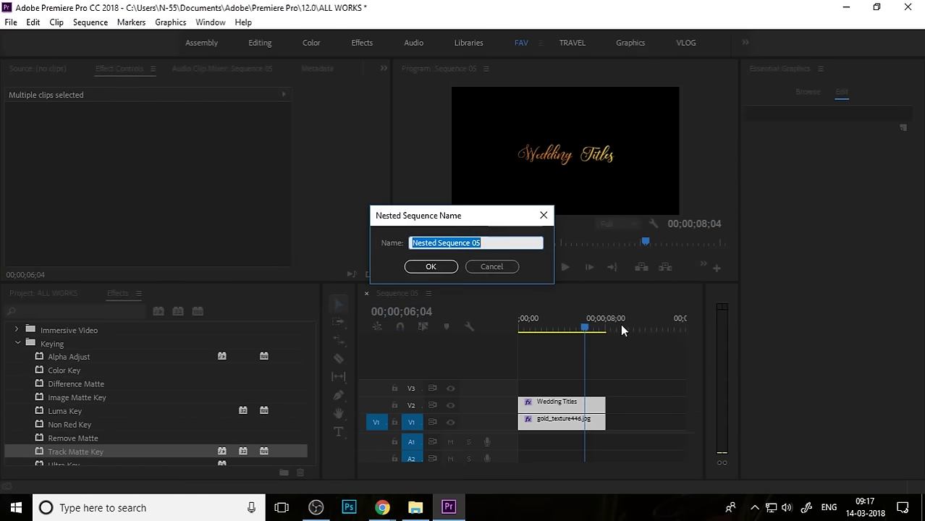
pyautogui.write('TA')
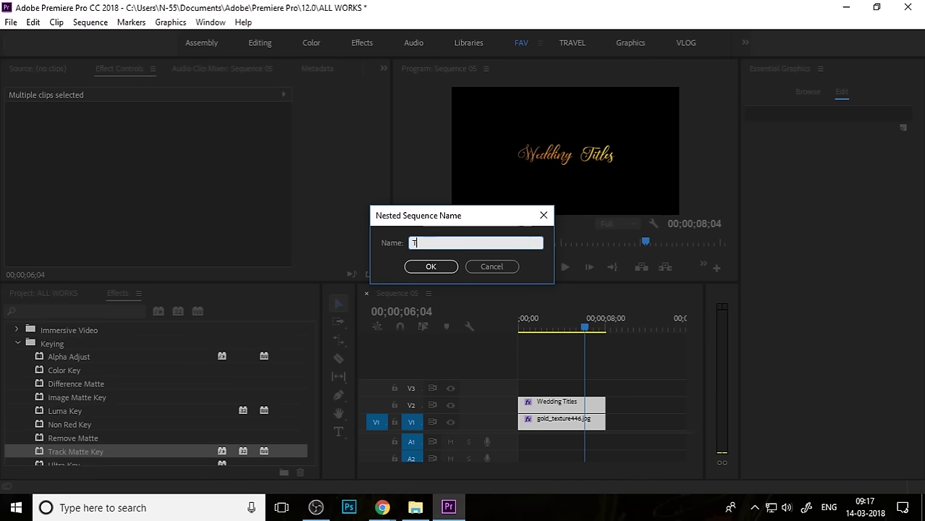
pyautogui.press('Return')
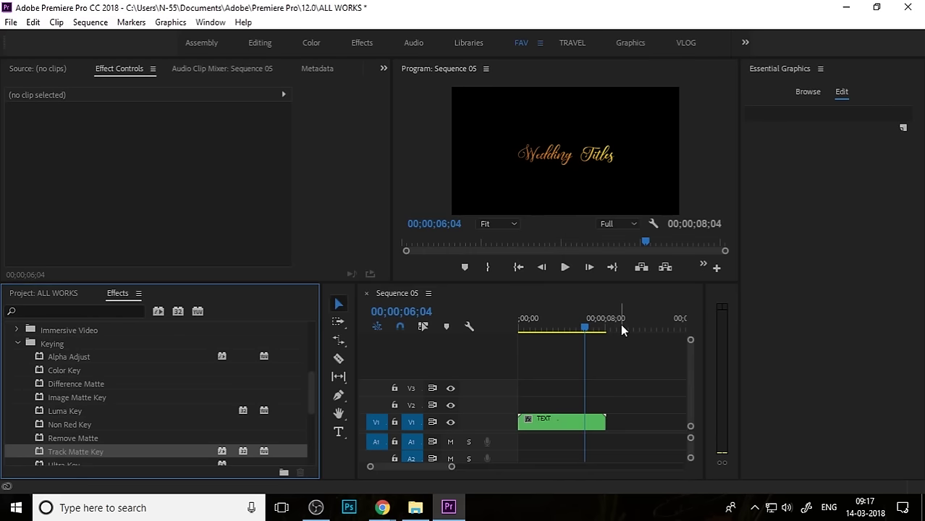
# - Move the nested TEXT clip from V1 up to V2
pyautogui.click(561, 414)
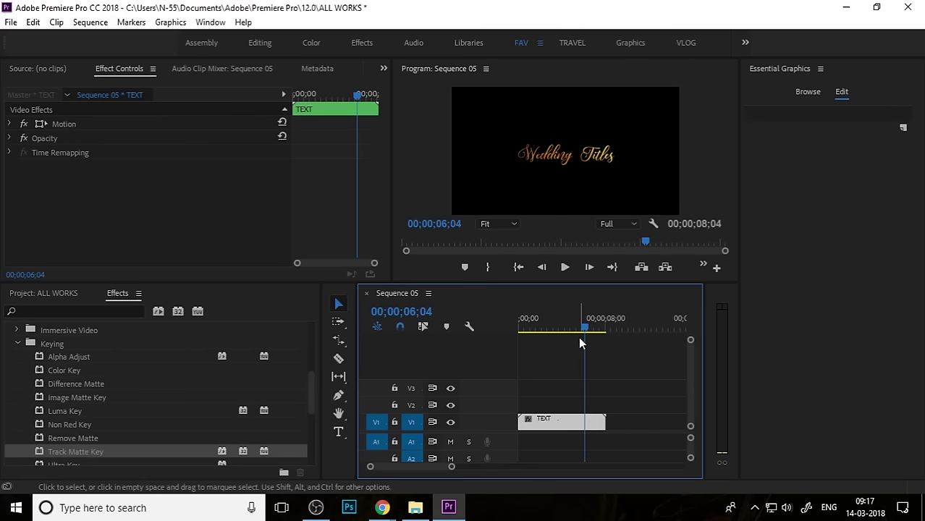
pyautogui.moveTo(566, 429); pyautogui.dragTo(570, 418)
pyautogui.click(588, 427)
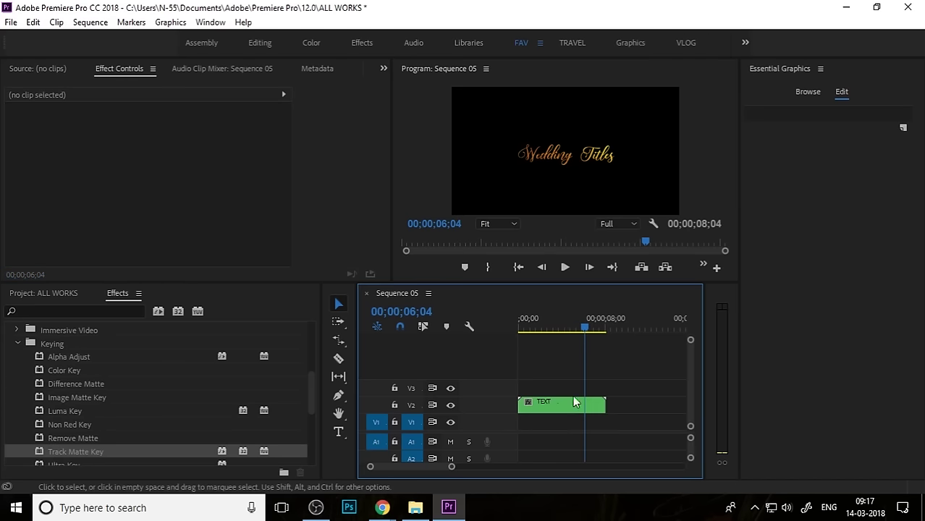
pyautogui.moveTo(580, 326); pyautogui.dragTo(529, 320)
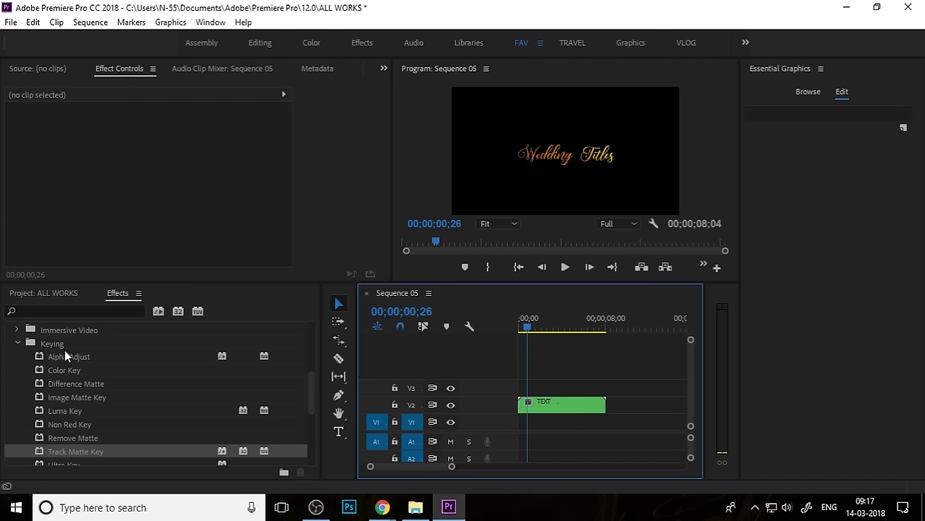
# - Open the Explosive Particle Transitions for motion graphics.mp4 clip from the project for source viewing
pyautogui.click(18, 343)
pyautogui.scroll(2, 73, 372)
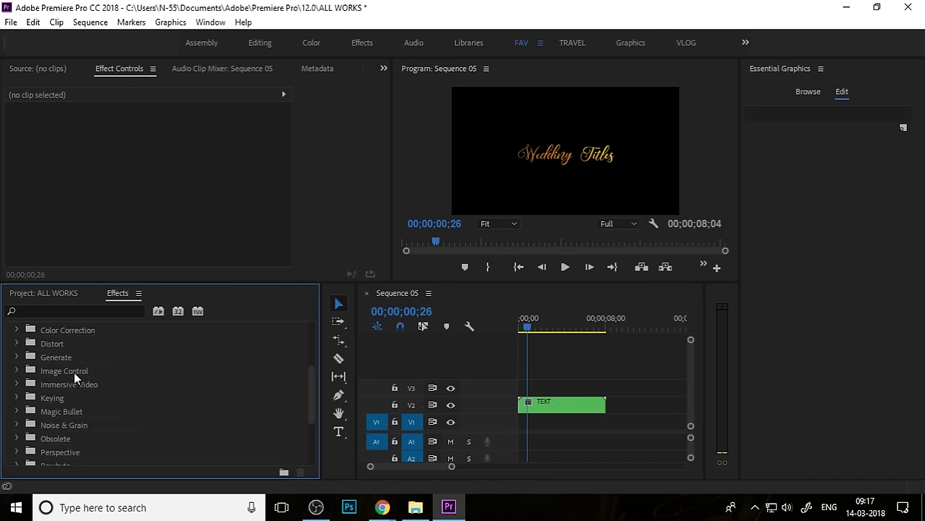
pyautogui.click(59, 297)
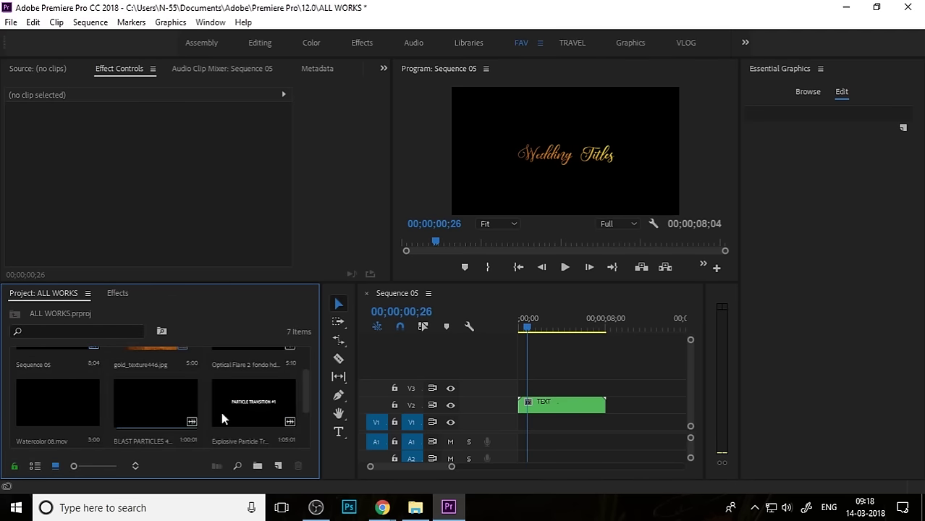
pyautogui.click(253, 418)
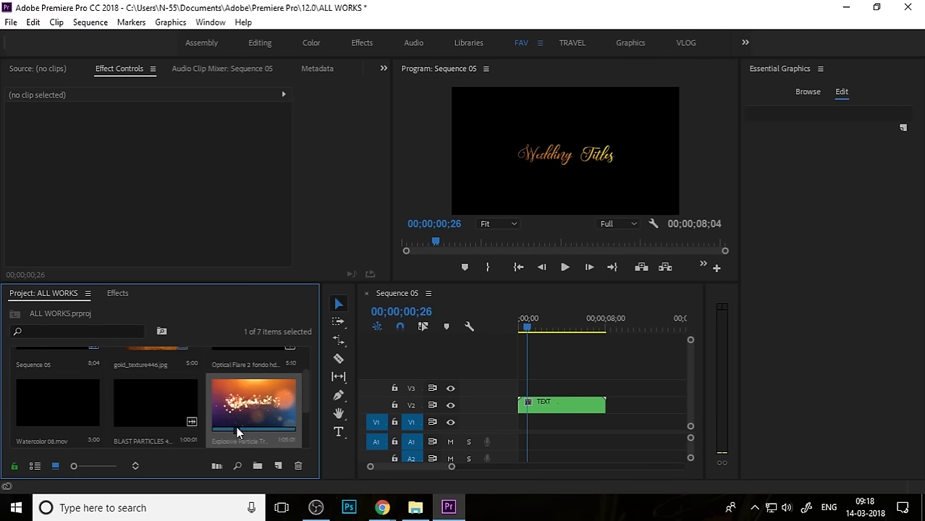
pyautogui.doubleClick(252, 406)
# - Mark Particle Transition #4 in the source clip with an In point at 00:00:20:03 and an Out point at 00:00:22:19
pyautogui.click(85, 245)
pyautogui.press('space')
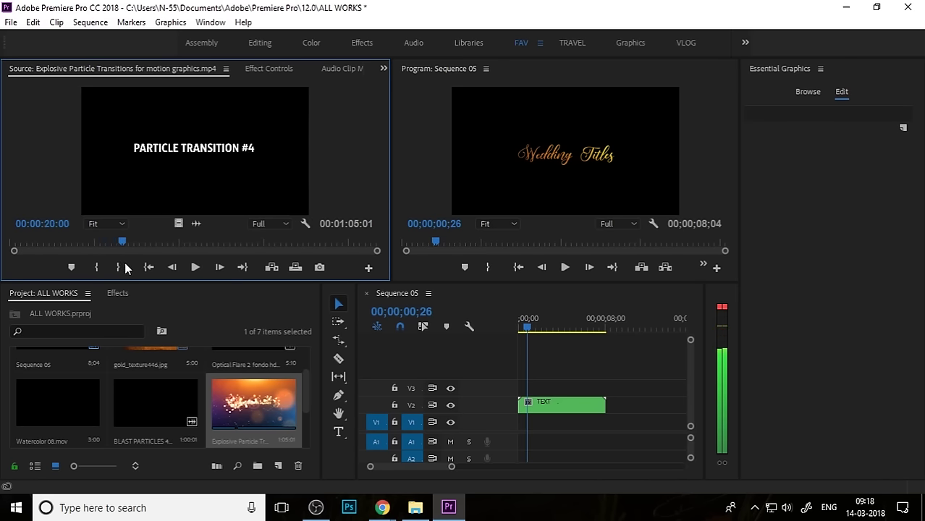
pyautogui.press('space')
pyautogui.press('Right')
pyautogui.press('Right')
pyautogui.press('Right')
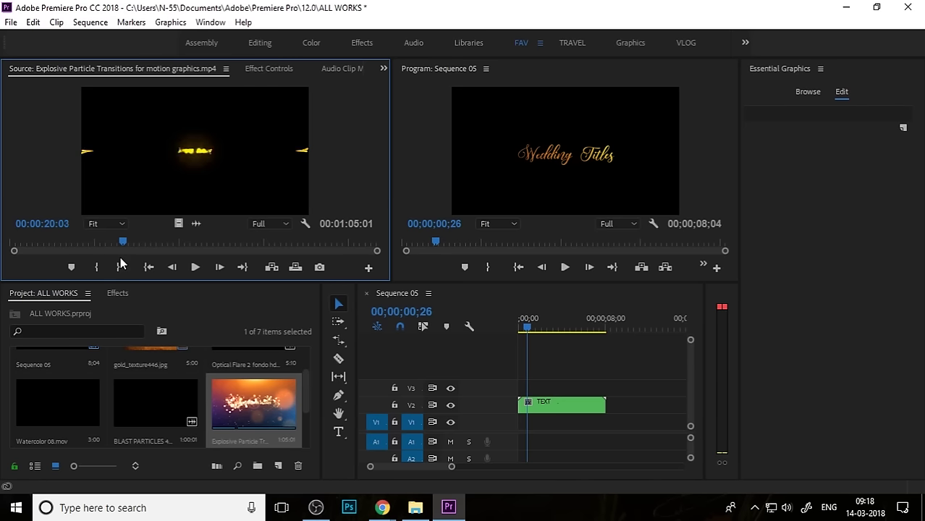
pyautogui.press('i')
pyautogui.press('space')
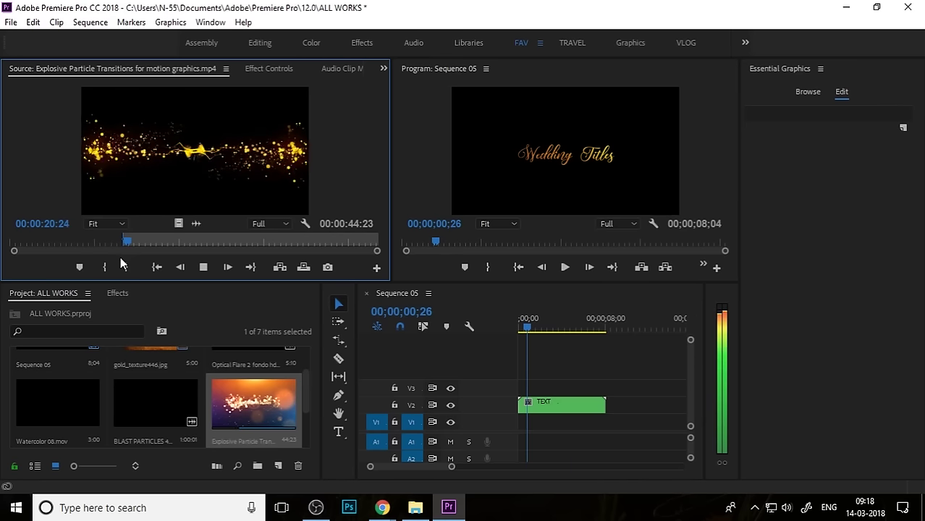
pyautogui.press('space')
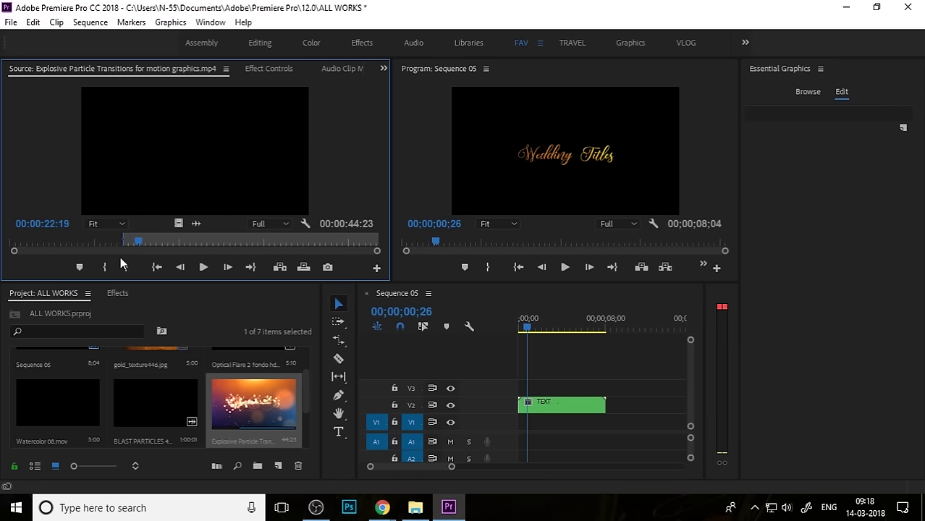
pyautogui.press('o')
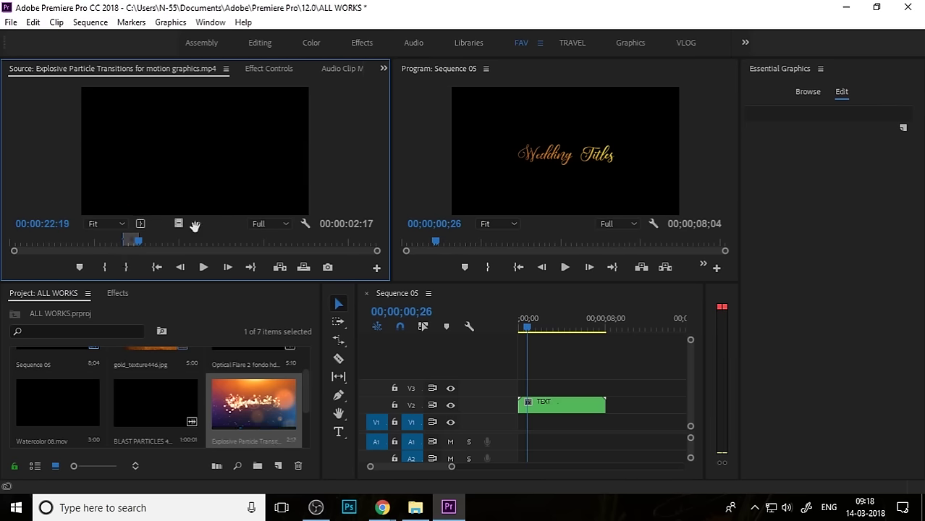
# - Place the marked particle transition section on V3 at the start of the sequence, above the TEXT clip
pyautogui.moveTo(429, 338); pyautogui.dragTo(467, 324)
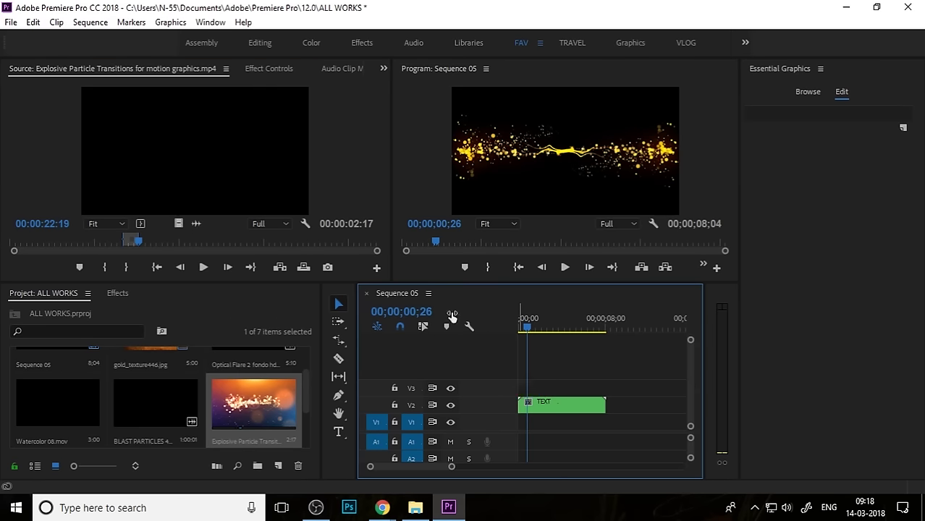
pyautogui.moveTo(208, 186); pyautogui.dragTo(528, 387)
pyautogui.moveTo(512, 334); pyautogui.dragTo(538, 341)
# - Apply the Luma Key effect from the Keying video effects to the particle clip on V3
pyautogui.click(536, 388)
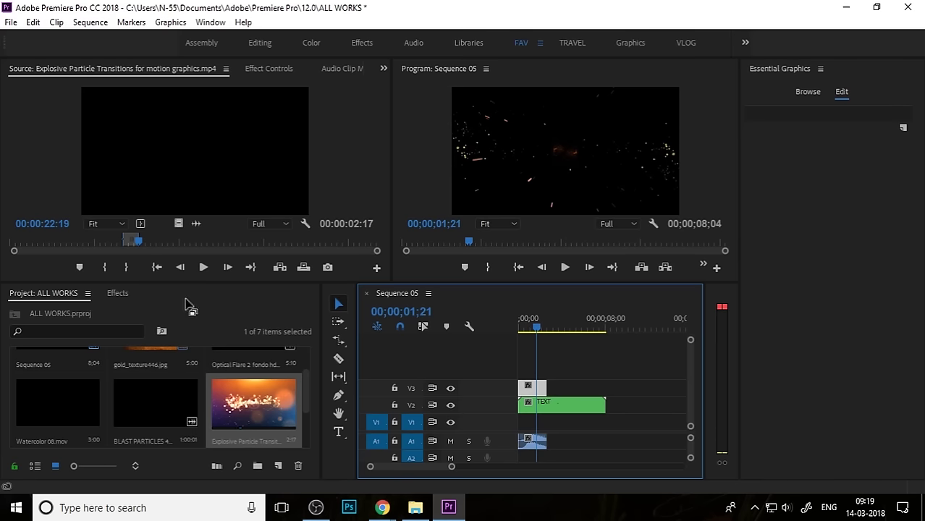
pyautogui.click(115, 292)
pyautogui.doubleClick(63, 400)
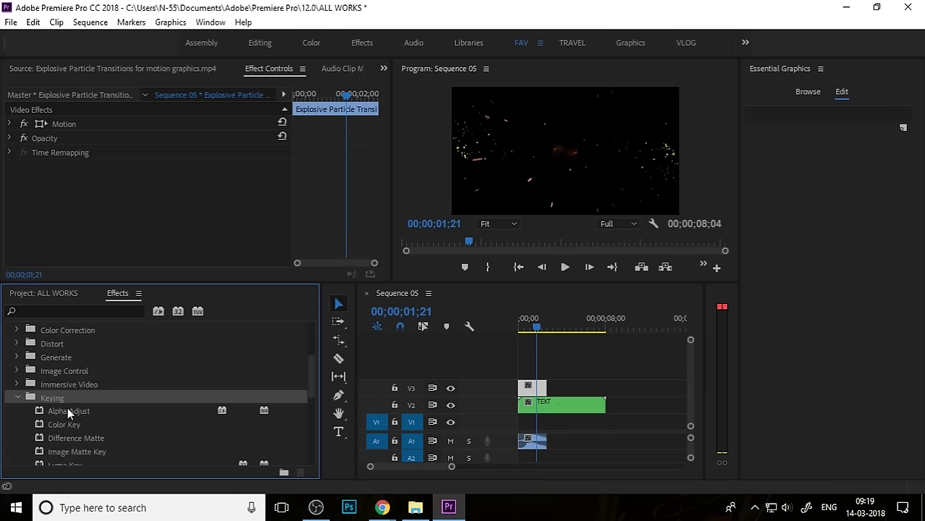
pyautogui.scroll(-1, 101, 456)
pyautogui.moveTo(79, 438); pyautogui.dragTo(532, 393)
# - Lower the Luma Key threshold on the particle clip so the title shows through its black background
pyautogui.moveTo(533, 326)
pyautogui.mouseDown()
pyautogui.moveTo(513, 322)
pyautogui.moveTo(528, 331)
pyautogui.mouseUp()
pyautogui.click(150, 202)
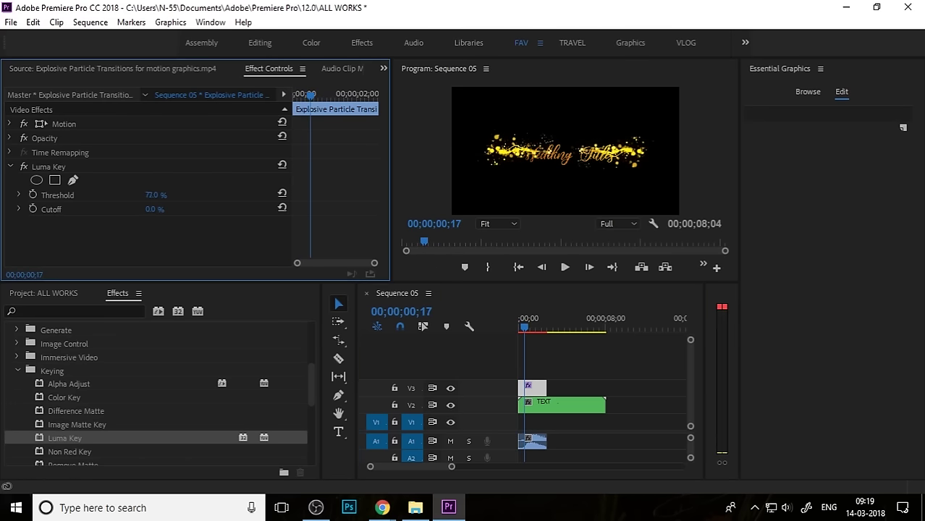
pyautogui.moveTo(157, 194); pyautogui.dragTo(146, 195)
pyautogui.click(12, 168)
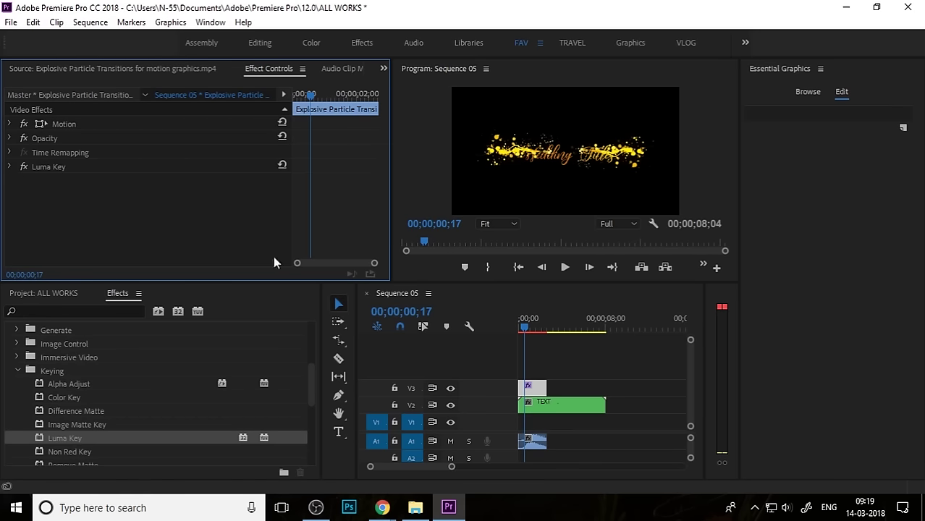
# - Play the sequence from its start to check the particles over the title, and return to the first frame
pyautogui.click(563, 361)
pyautogui.press('Home')
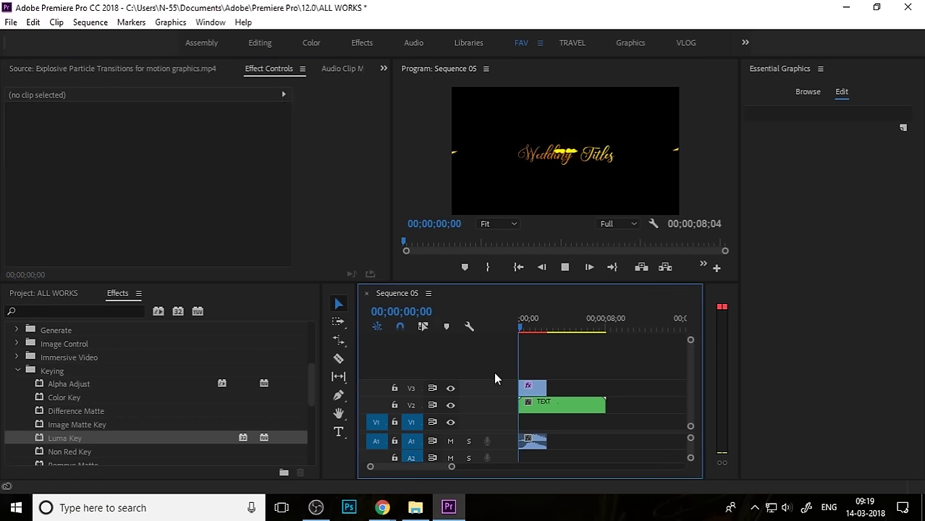
pyautogui.press('space')
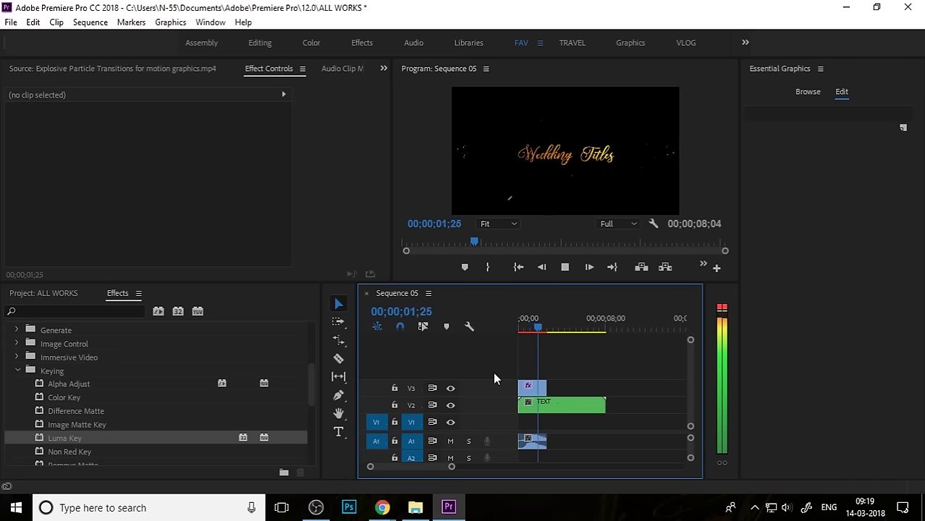
pyautogui.moveTo(526, 322)
pyautogui.mouseDown()
pyautogui.moveTo(507, 323)
pyautogui.moveTo(522, 326)
pyautogui.moveTo(514, 328)
pyautogui.mouseUp()
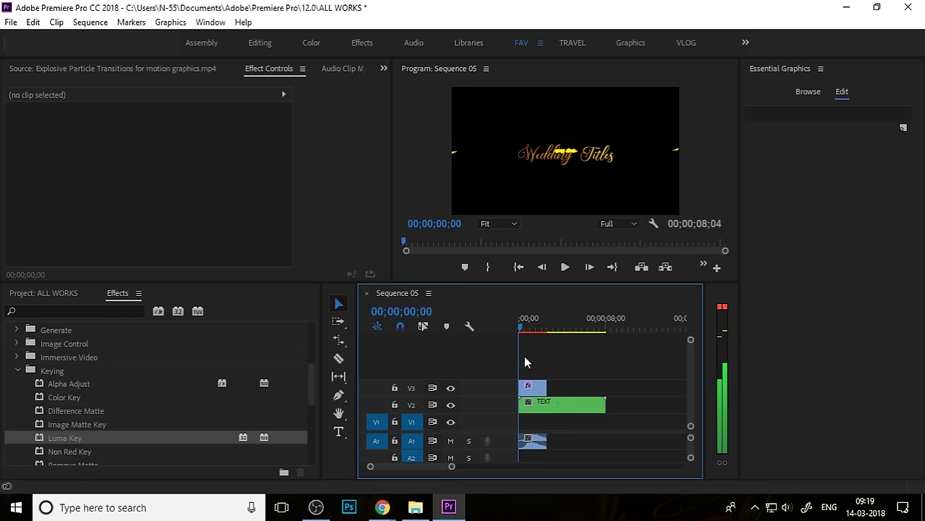
# - Move the nested TEXT clip down to V1, leaving V2 free below the particle clip
pyautogui.click(545, 409)
pyautogui.moveTo(545, 415); pyautogui.dragTo(545, 433)
pyautogui.click(527, 330)
pyautogui.moveTo(527, 328); pyautogui.dragTo(532, 332)
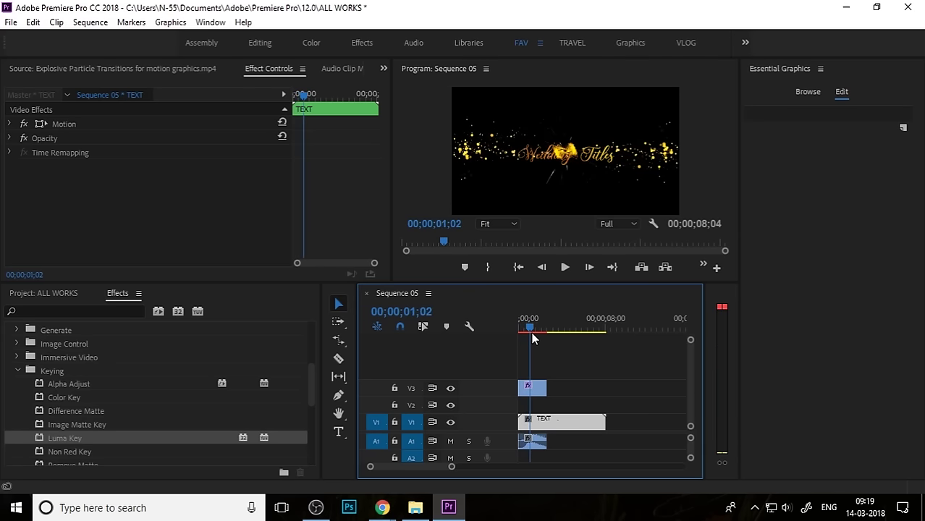
# - Close the Essential Graphics panel, widen the timeline panel and enlarge the view of the clips from the sequence start
pyautogui.moveTo(357, 360); pyautogui.dragTo(341, 361)
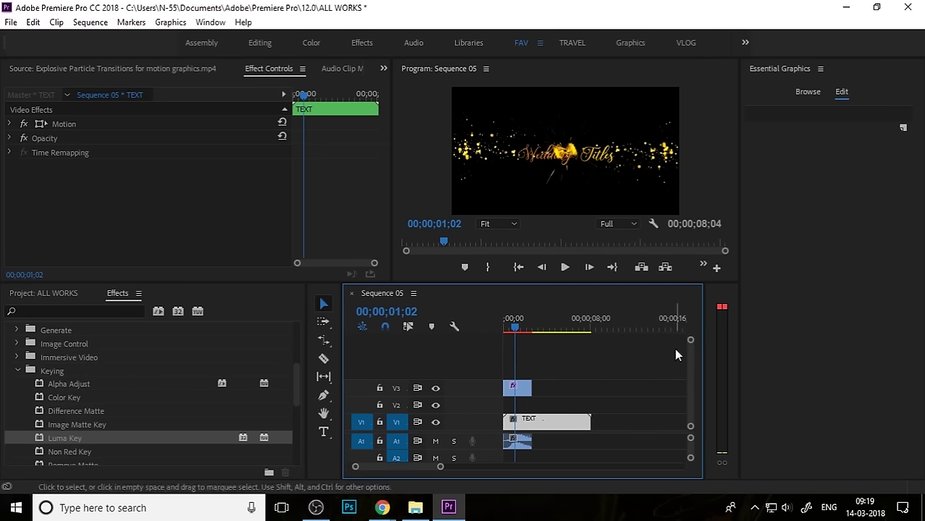
pyautogui.click(820, 69)
pyautogui.click(770, 73)
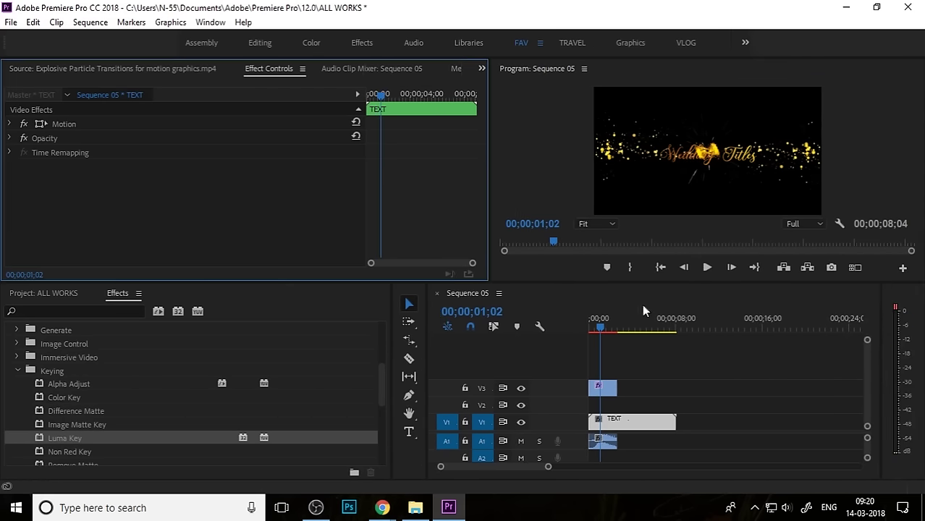
pyautogui.moveTo(428, 369); pyautogui.dragTo(377, 369)
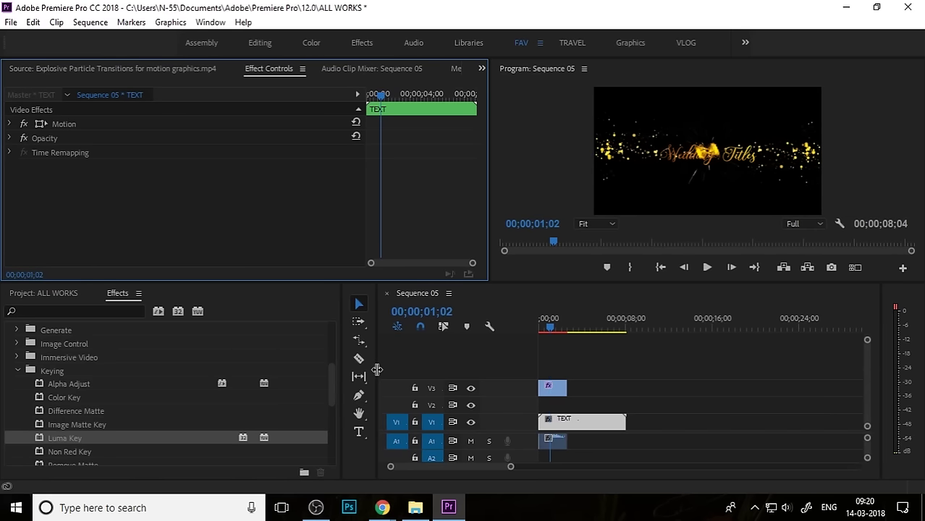
pyautogui.press('Home')
pyautogui.click(470, 329)
pyautogui.press('=')
pyautogui.press('=')
pyautogui.press('-')
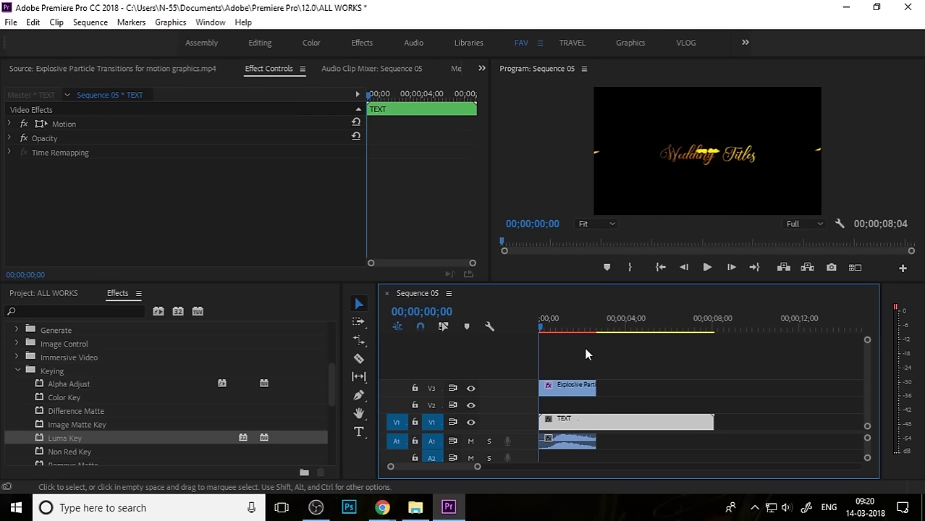
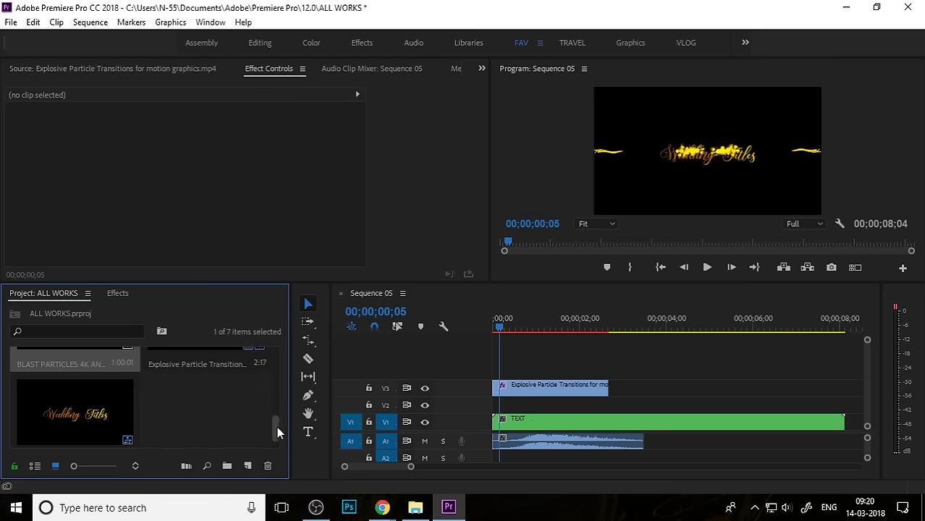
# - Preview Watercolor 08.mov and place it on V2 at the sequence start, between the TEXT and particle clips
pyautogui.moveTo(276, 426); pyautogui.dragTo(277, 391)
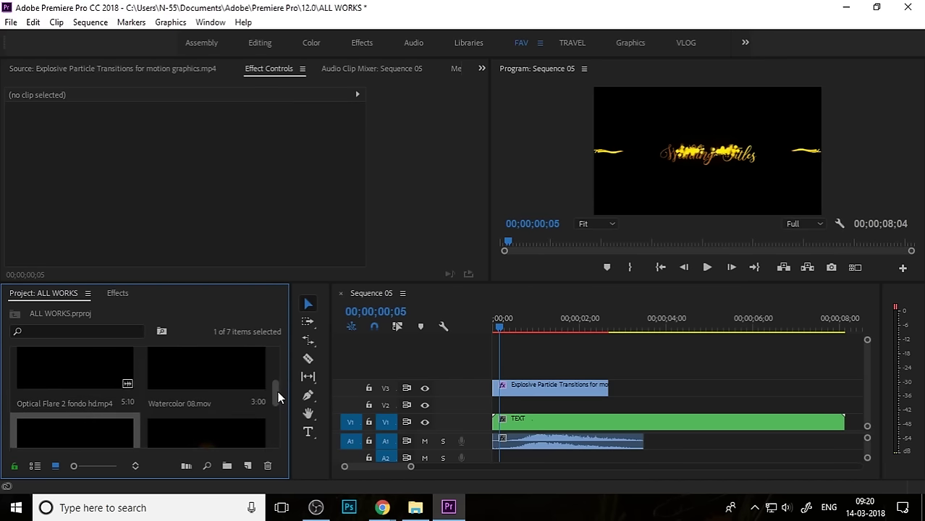
pyautogui.doubleClick(214, 381)
pyautogui.click(44, 241)
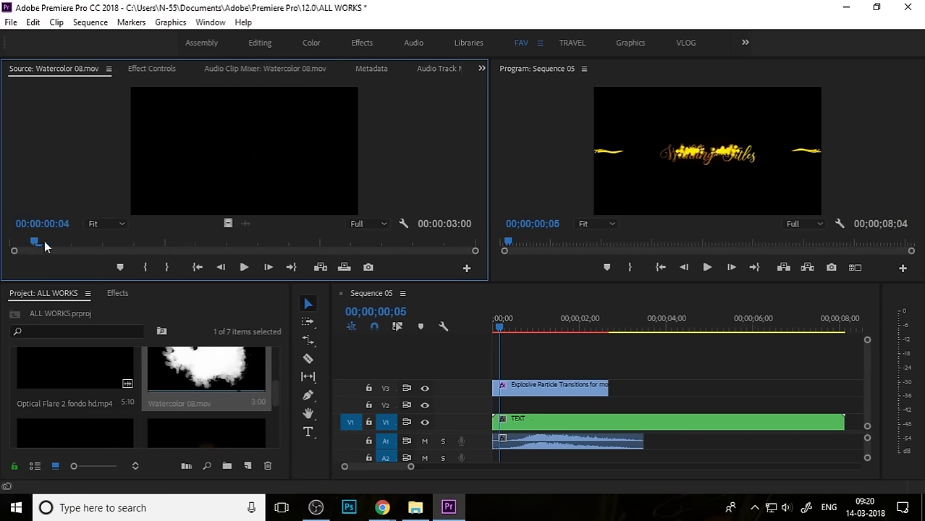
pyautogui.moveTo(45, 241); pyautogui.dragTo(523, 396)
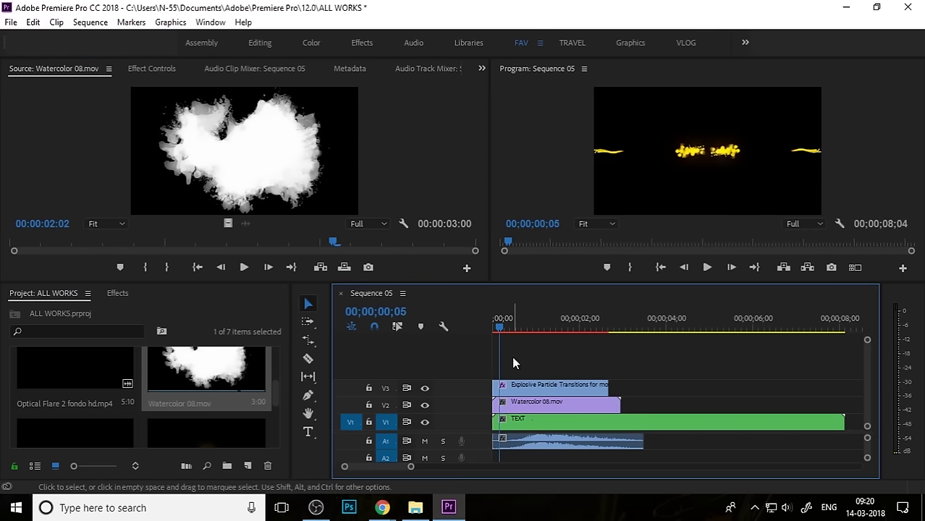
# - Scale the Watercolor 08.mov clip on V2 to the frame size
pyautogui.moveTo(495, 330); pyautogui.dragTo(577, 335)
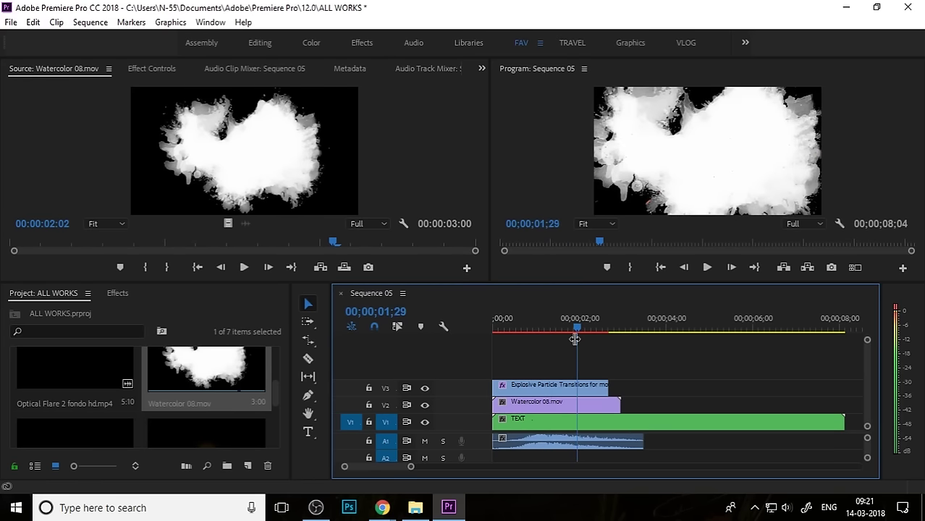
pyautogui.rightClick(575, 403)
pyautogui.click(631, 492)
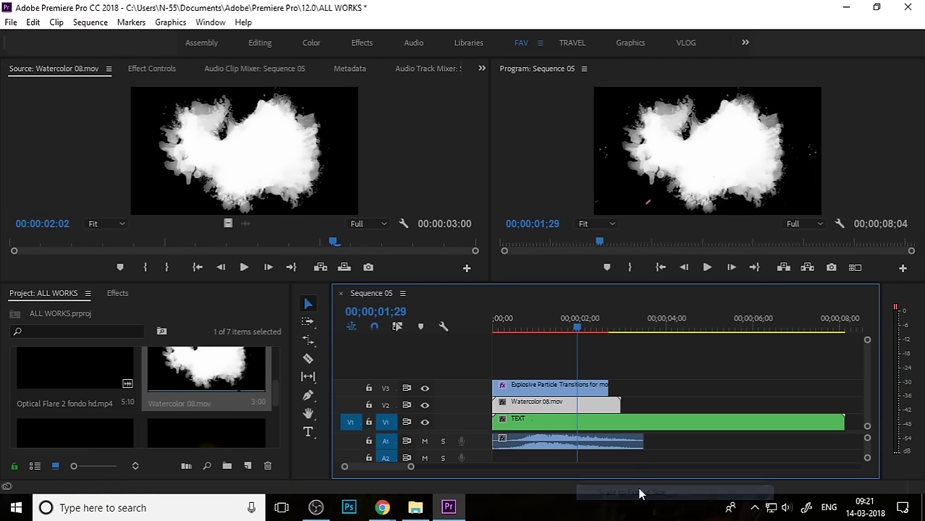
# - Apply the Track Matte Key effect to the nested TEXT clip on V1
pyautogui.moveTo(582, 318); pyautogui.dragTo(524, 335)
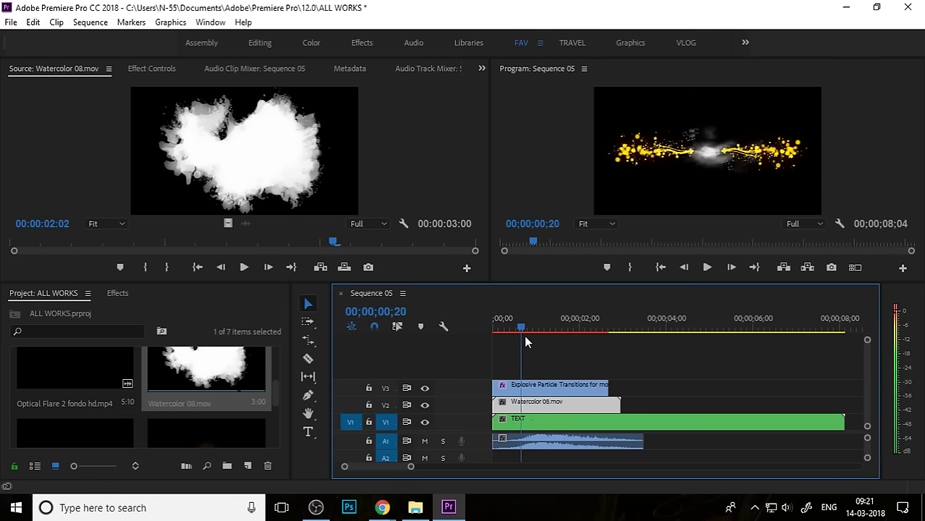
pyautogui.click(551, 421)
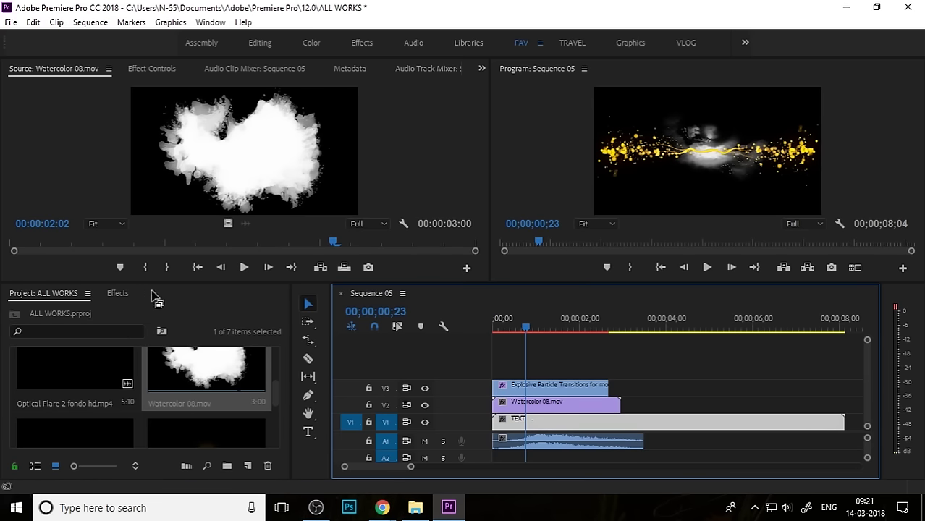
pyautogui.click(118, 293)
pyautogui.scroll(-2, 81, 438)
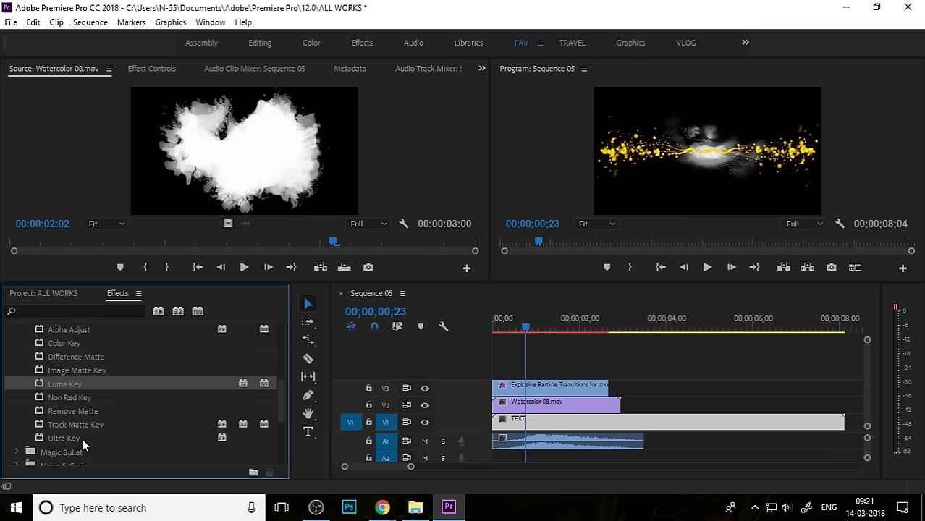
pyautogui.moveTo(86, 424); pyautogui.dragTo(522, 423)
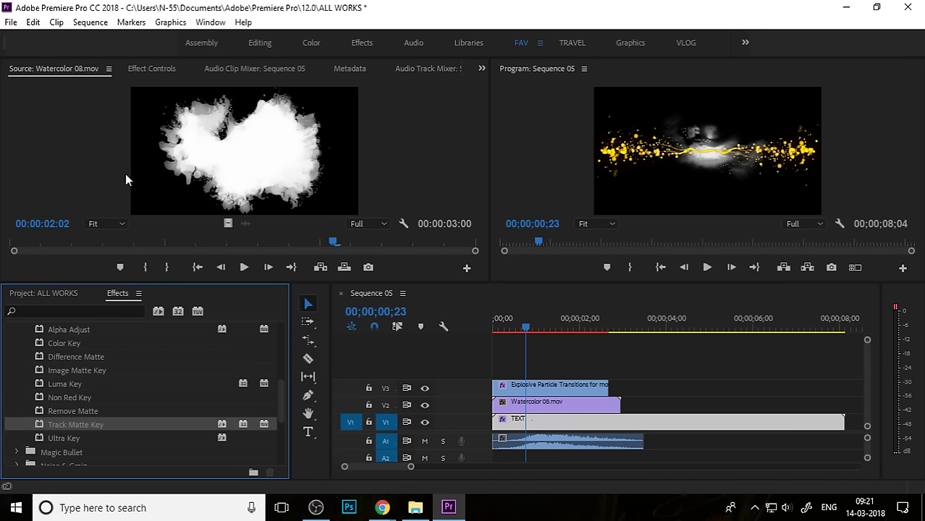
# - Set the Track Matte Key's matte to Video 2, the track holding the watercolor clip
pyautogui.click(141, 68)
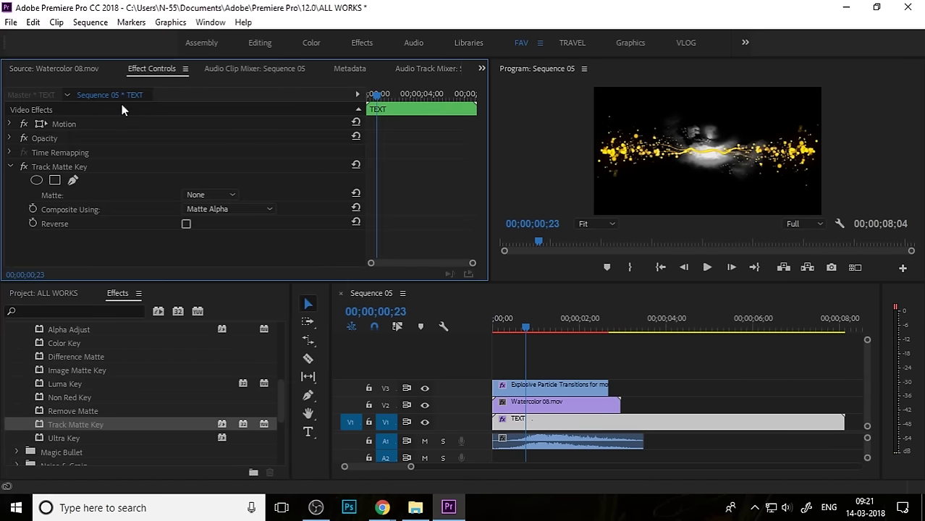
pyautogui.click(221, 194)
pyautogui.click(539, 403)
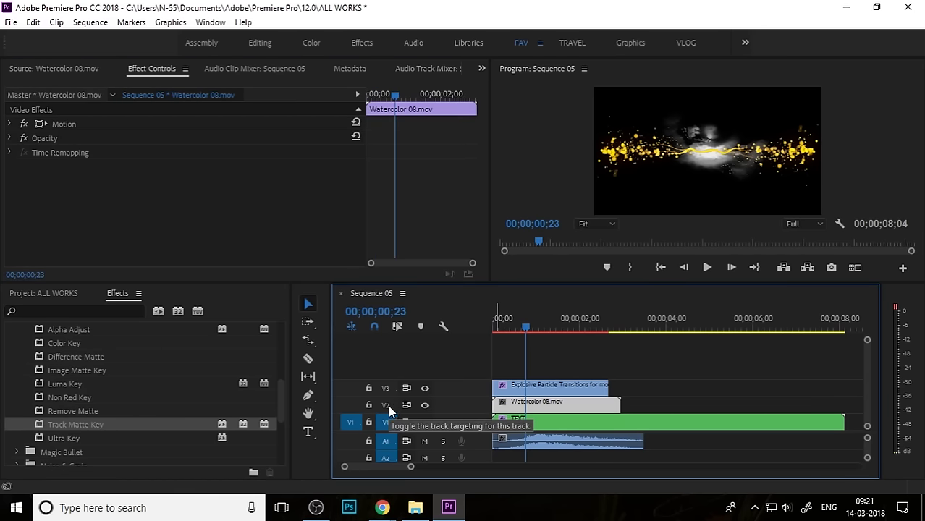
pyautogui.click(535, 421)
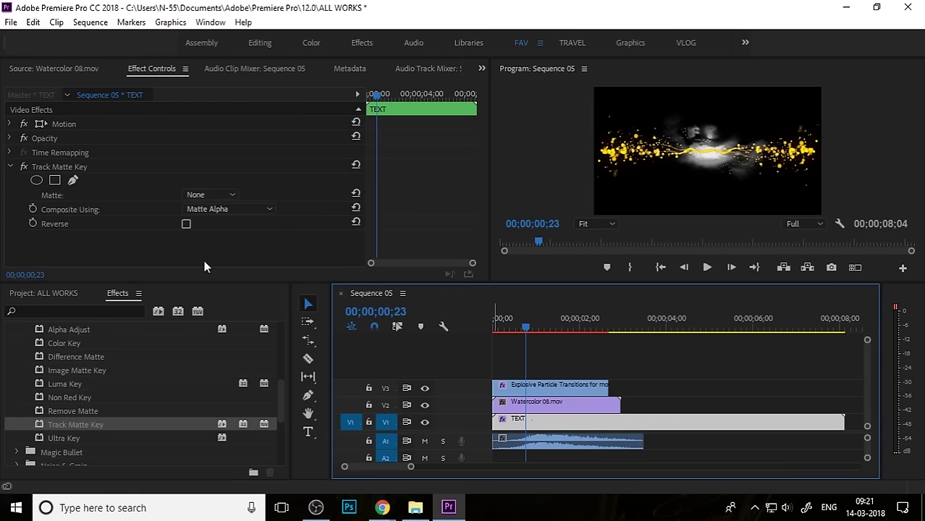
pyautogui.click(227, 197)
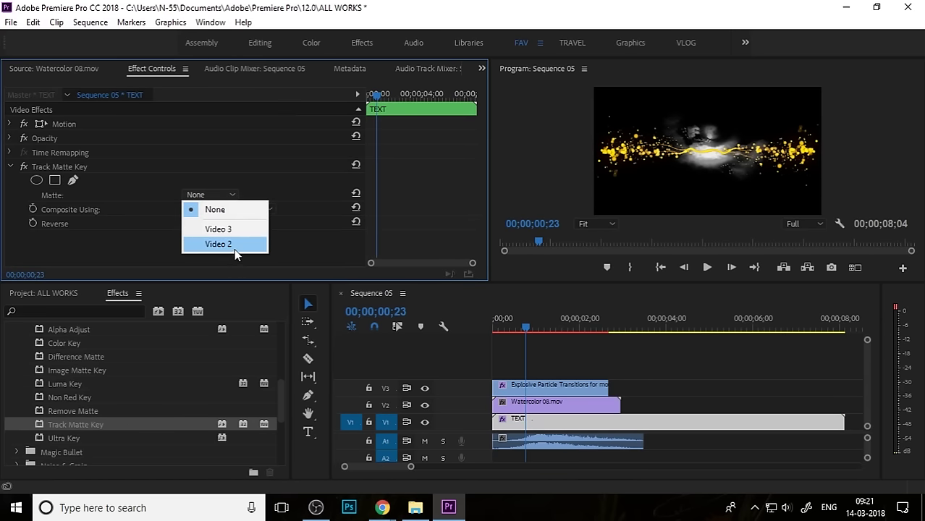
pyautogui.click(234, 249)
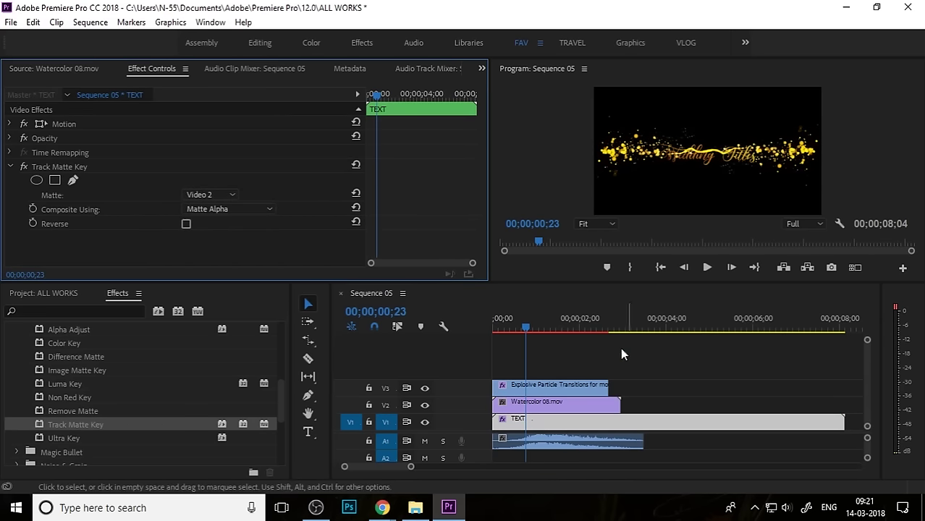
# - Set the Track Matte Key on the TEXT clip to composite using Matte Luma and check the start of the reveal
pyautogui.moveTo(529, 327); pyautogui.dragTo(487, 333)
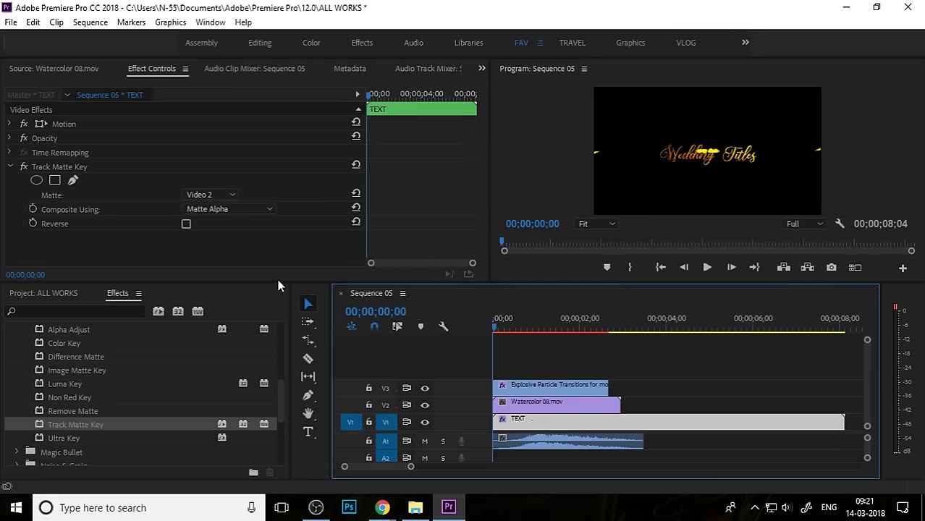
pyautogui.click(186, 225)
pyautogui.click(234, 207)
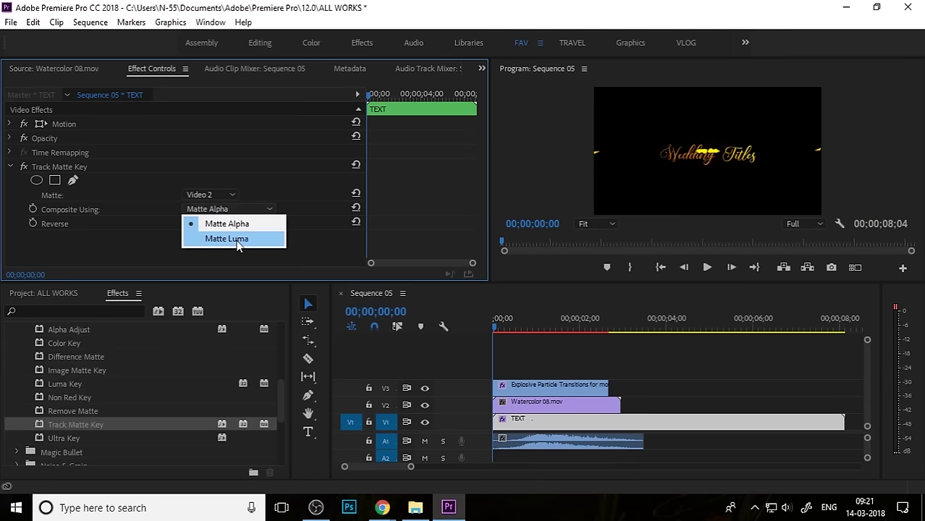
pyautogui.click(239, 245)
pyautogui.click(497, 324)
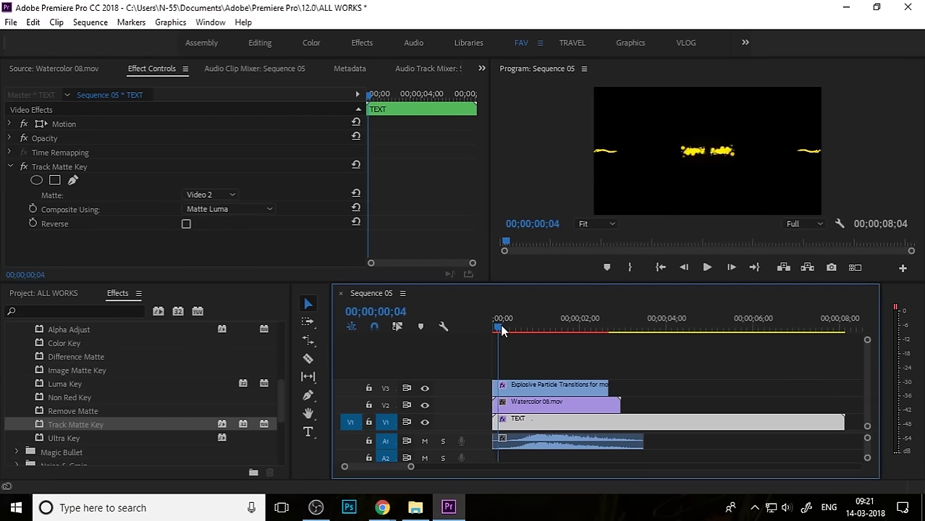
pyautogui.moveTo(502, 328); pyautogui.dragTo(522, 327)
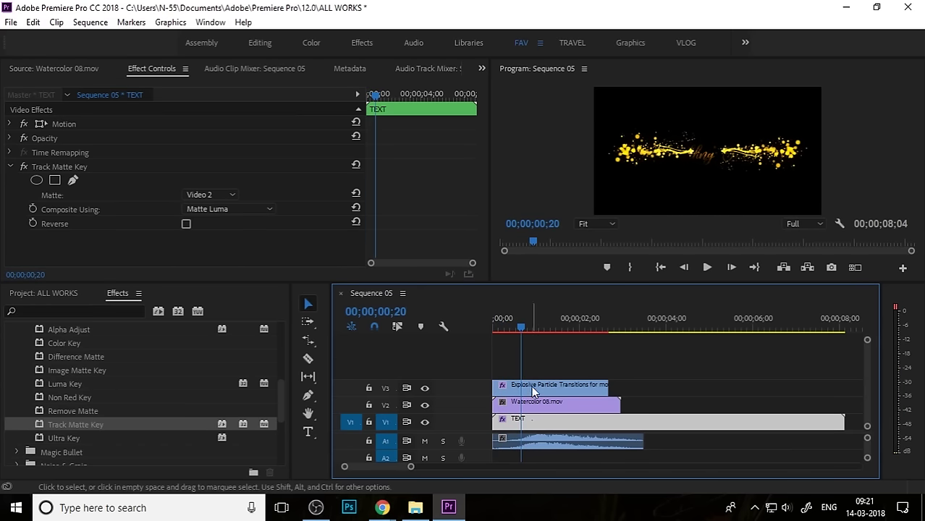
pyautogui.moveTo(522, 329)
pyautogui.mouseDown()
pyautogui.moveTo(546, 333)
pyautogui.moveTo(485, 335)
pyautogui.moveTo(515, 342)
pyautogui.mouseUp()
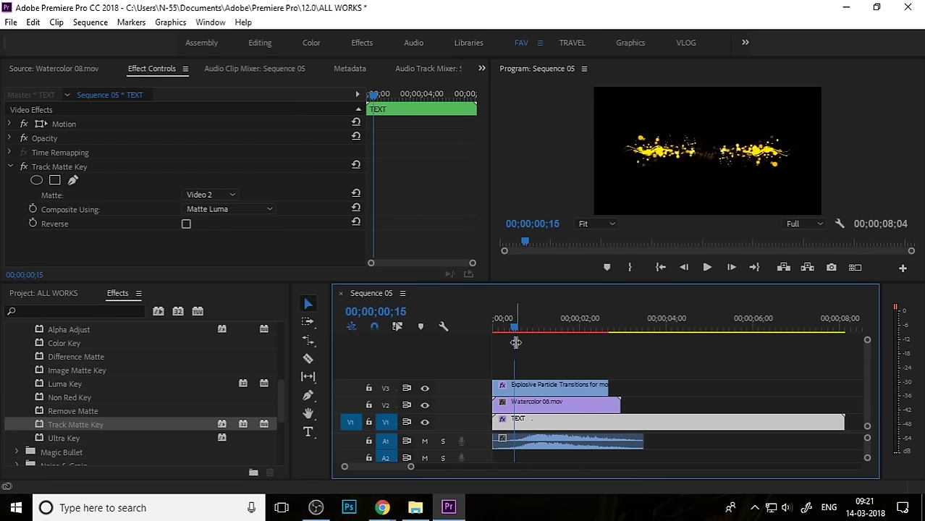
# - Trim the opening frames off Watercolor 08.mov on V2 and shift the clip back to the sequence start
pyautogui.moveTo(493, 403); pyautogui.dragTo(534, 403)
pyautogui.moveTo(534, 403); pyautogui.dragTo(515, 404)
pyautogui.moveTo(516, 324); pyautogui.dragTo(546, 334)
# - Play the reveal from the sequence start and examine the title beyond the end of Watercolor 08.mov
pyautogui.press('Home')
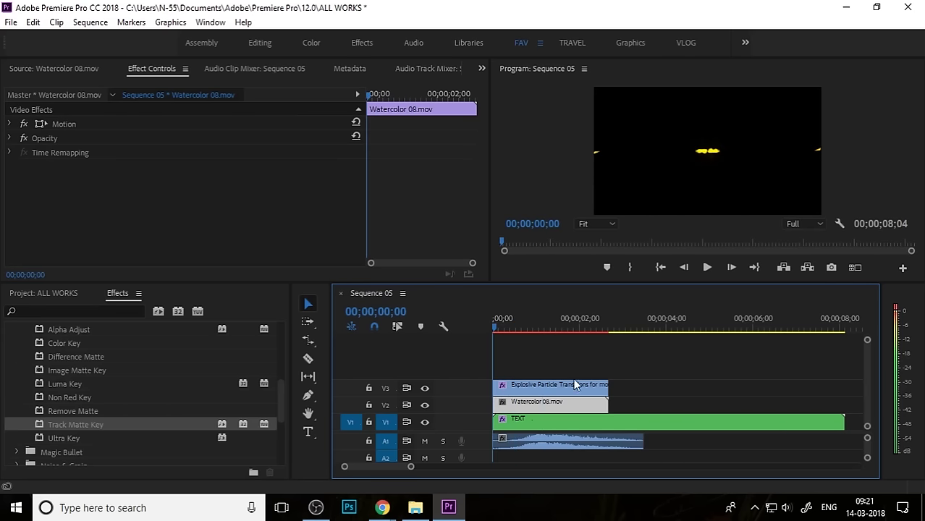
pyautogui.press('space')
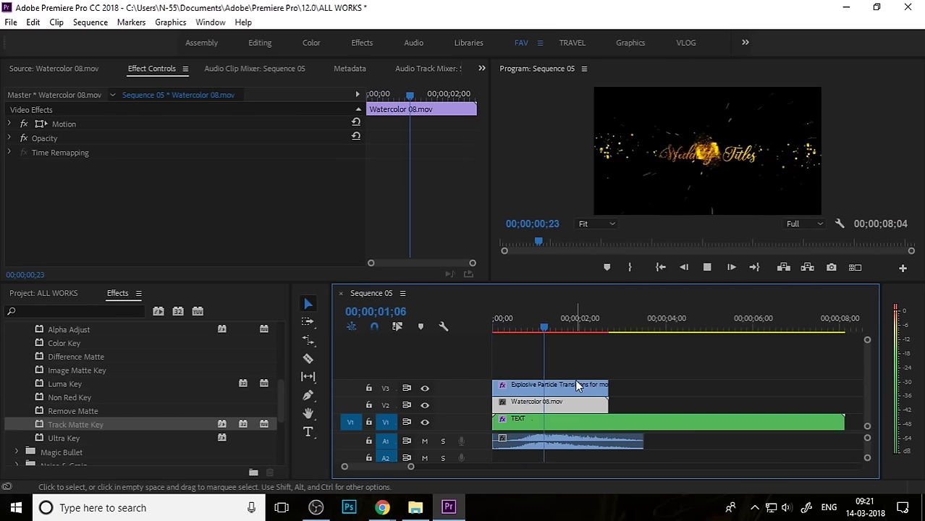
pyautogui.click(615, 330)
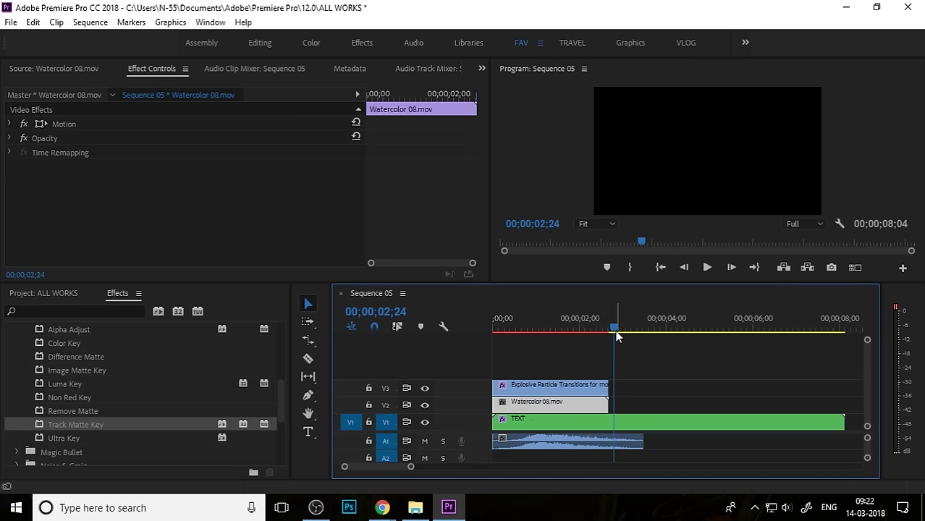
pyautogui.moveTo(615, 330); pyautogui.dragTo(681, 350)
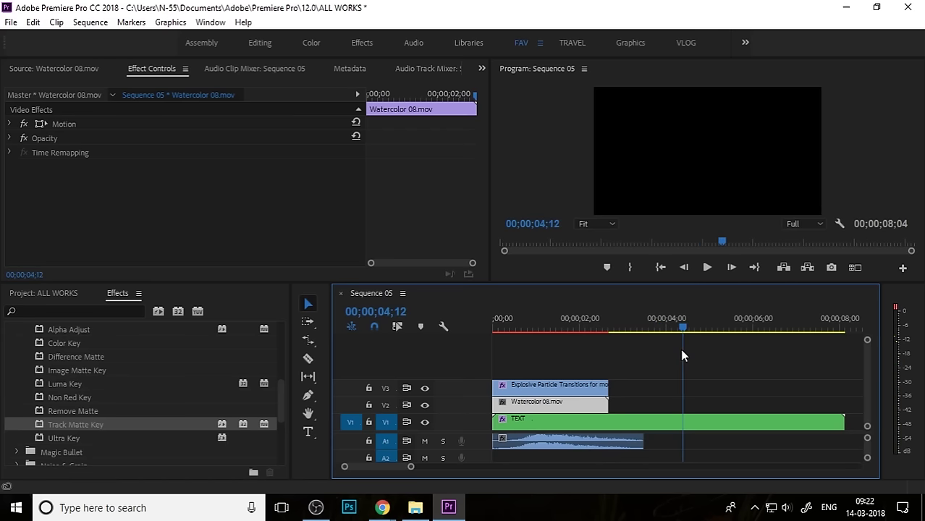
pyautogui.click(672, 406)
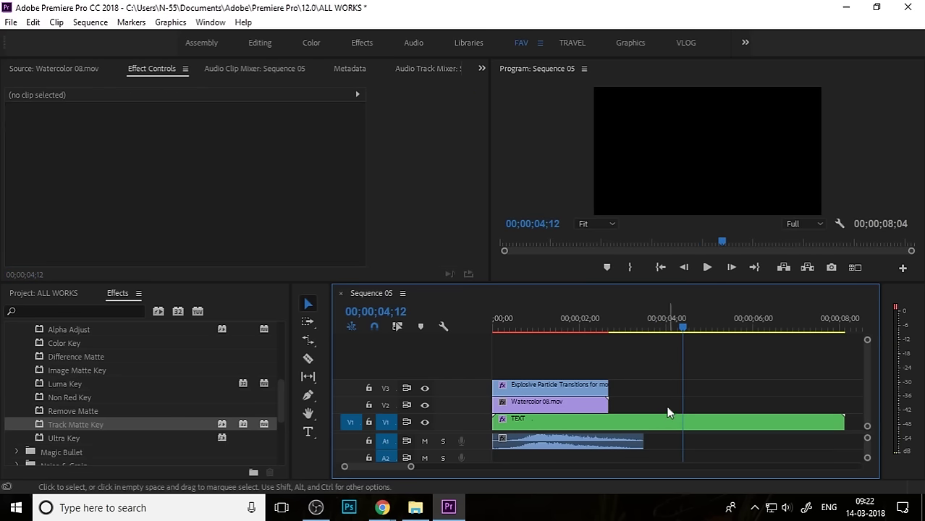
# - Create a 1280 x 720 color matte in white (FFFFFF) and name it WHITE
pyautogui.click(65, 296)
pyautogui.click(247, 466)
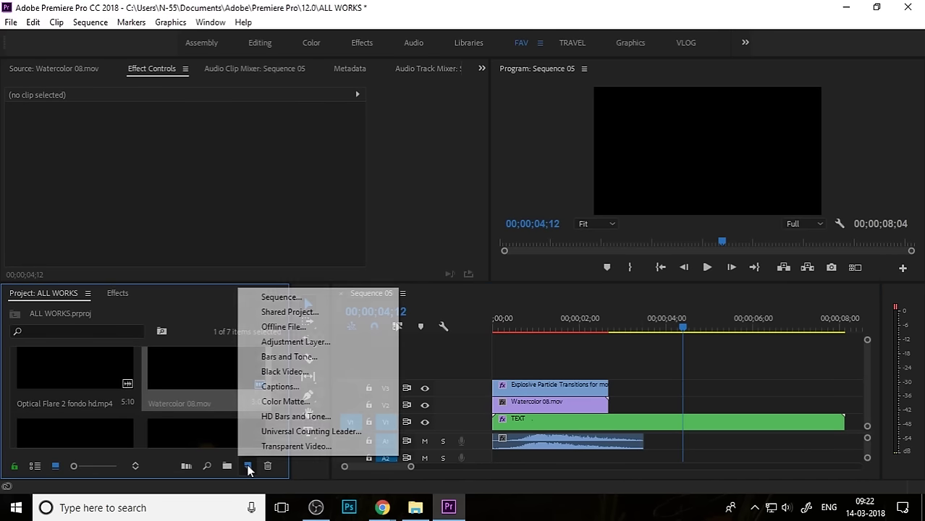
pyautogui.click(283, 401)
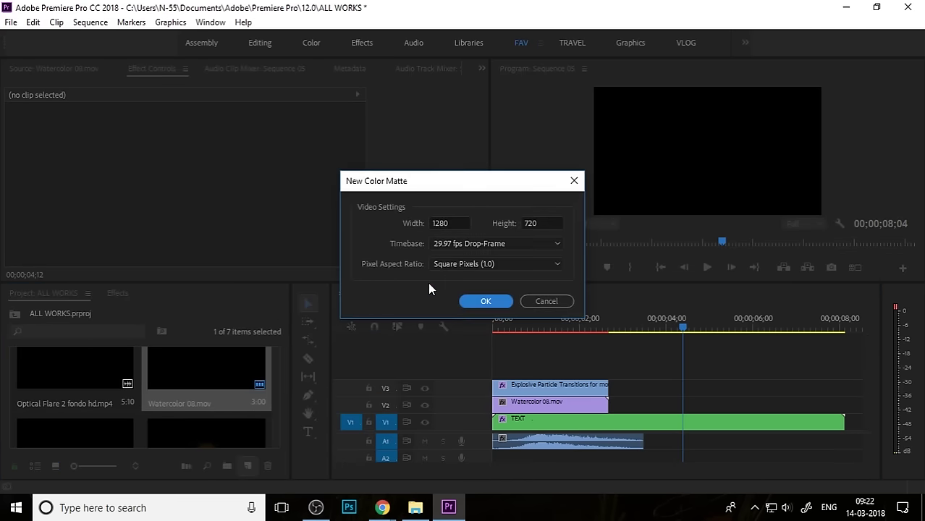
pyautogui.click(484, 299)
pyautogui.moveTo(396, 257); pyautogui.dragTo(286, 385)
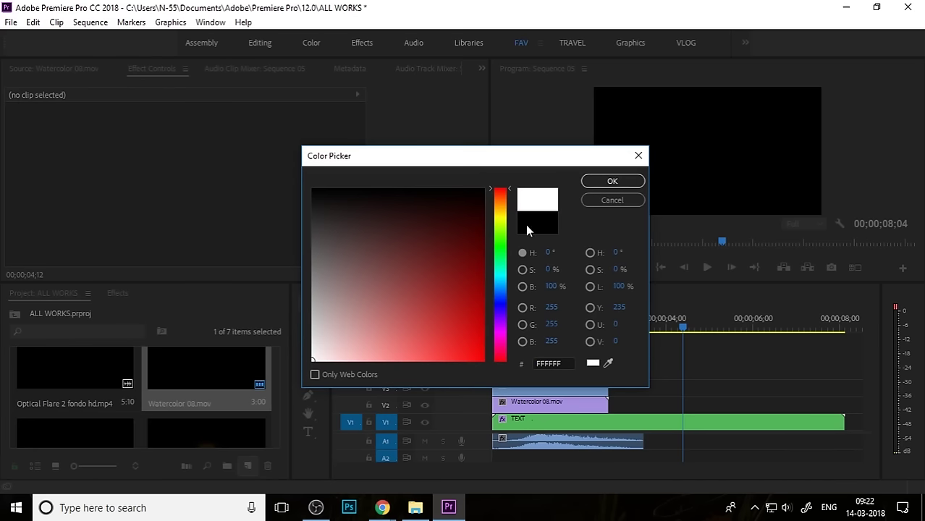
pyautogui.click(612, 181)
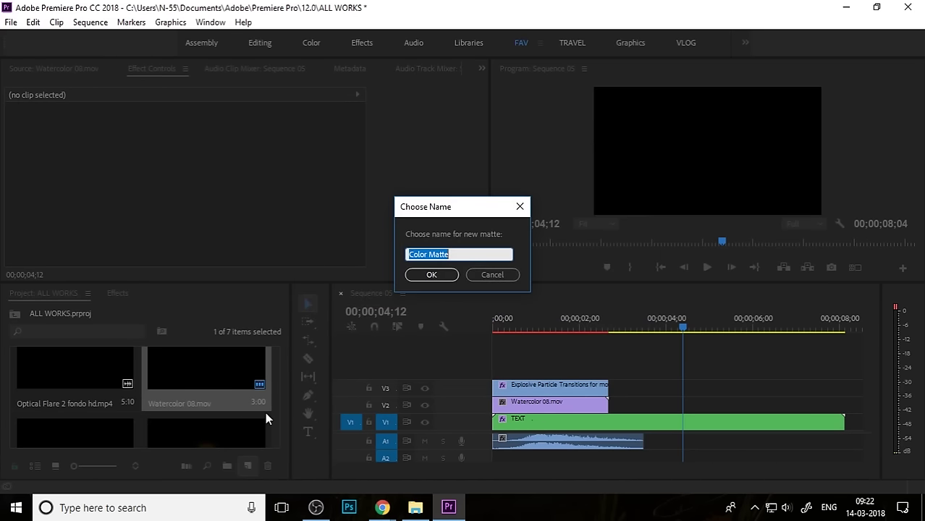
pyautogui.write('WHITE')
pyautogui.press('Return')
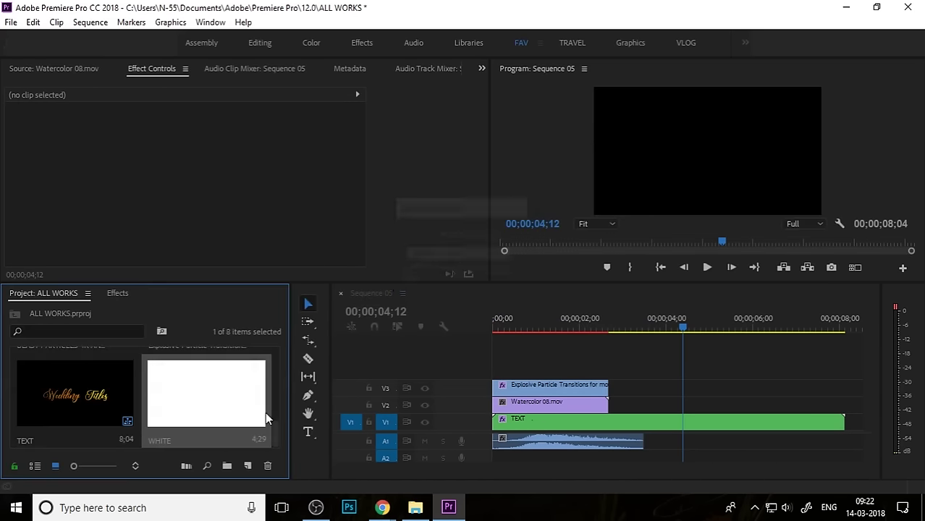
# - Place the WHITE matte on V2 directly after Watercolor 08.mov and extend it to the end of the TEXT clip
pyautogui.moveTo(254, 401); pyautogui.dragTo(631, 407)
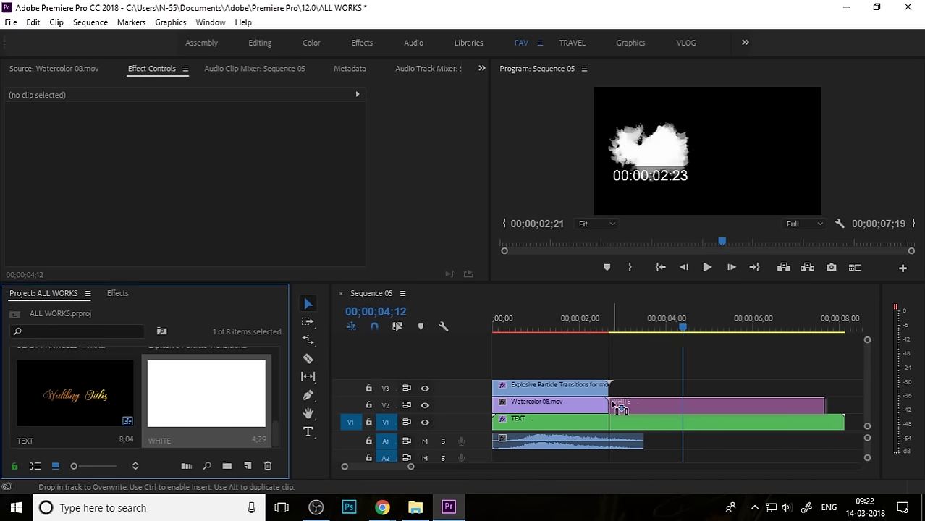
pyautogui.moveTo(817, 402); pyautogui.dragTo(844, 404)
pyautogui.click(678, 325)
pyautogui.moveTo(581, 332); pyautogui.dragTo(664, 349)
pyautogui.moveTo(748, 365); pyautogui.dragTo(822, 324)
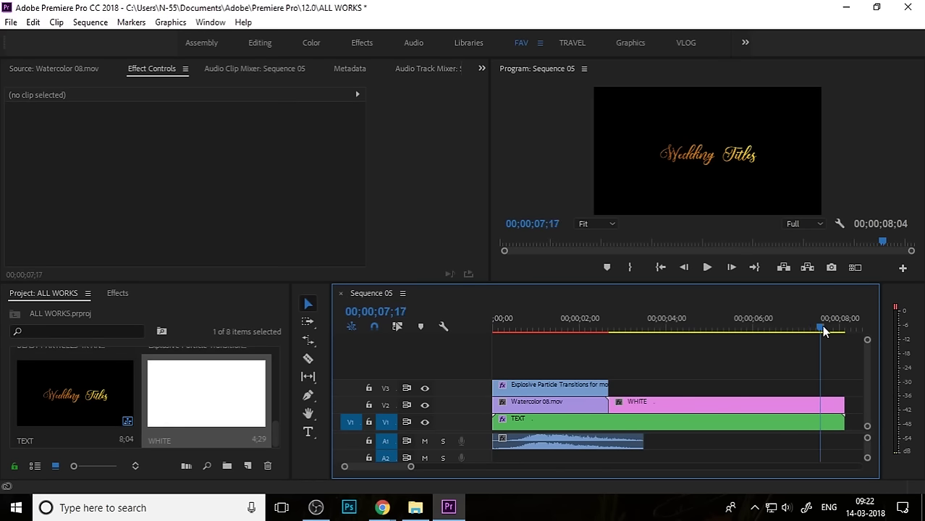
# - Play the sequence from the start to review the title reveal and its continuation under the WHITE matte
pyautogui.click(597, 332)
pyautogui.moveTo(598, 332); pyautogui.dragTo(460, 349)
pyautogui.press('space')
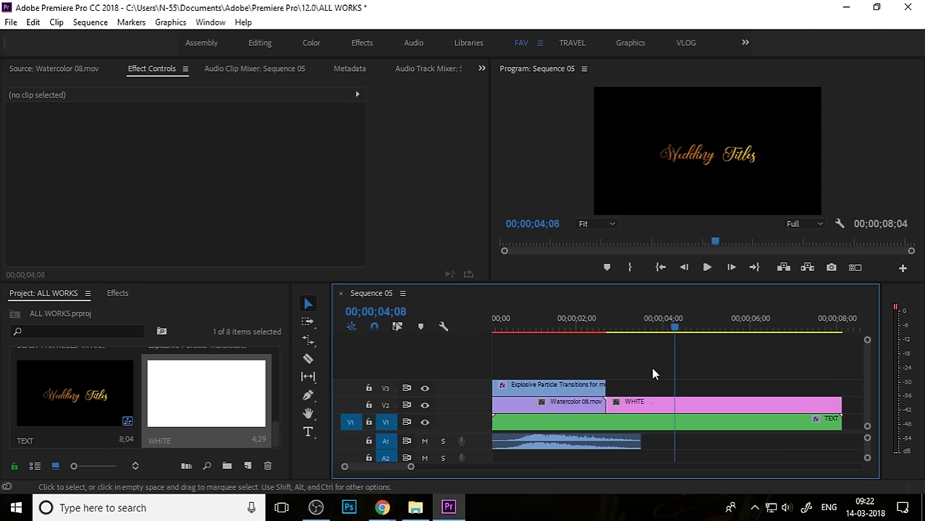
pyautogui.moveTo(648, 329); pyautogui.dragTo(375, 327)
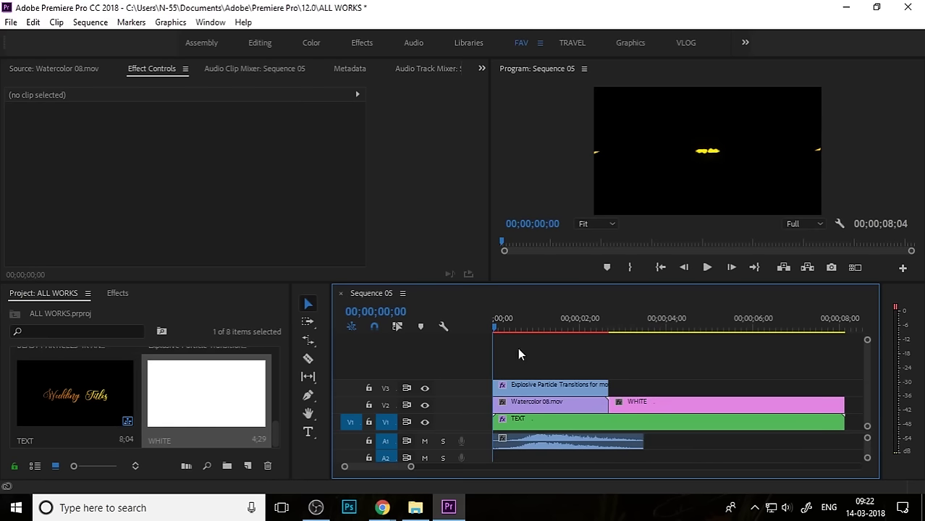
pyautogui.press('space')
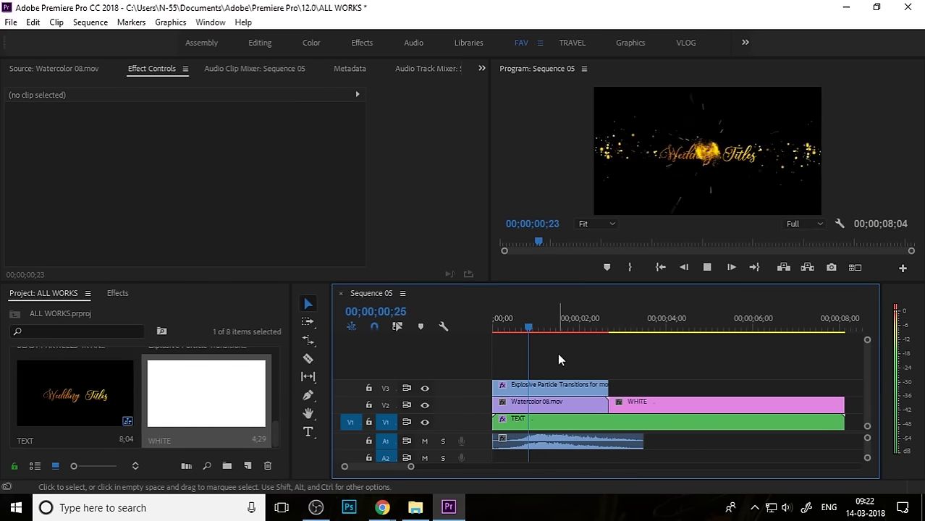
pyautogui.press('space')
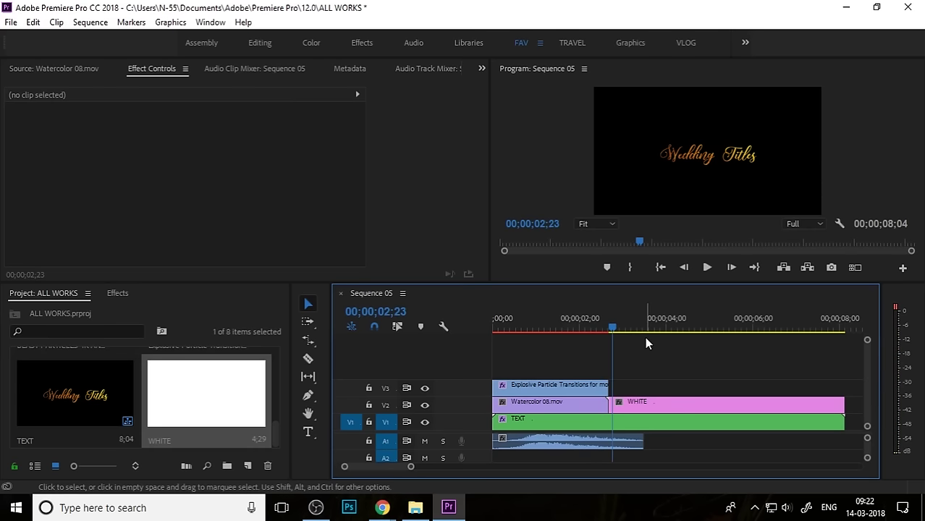
pyautogui.moveTo(606, 322); pyautogui.dragTo(559, 329)
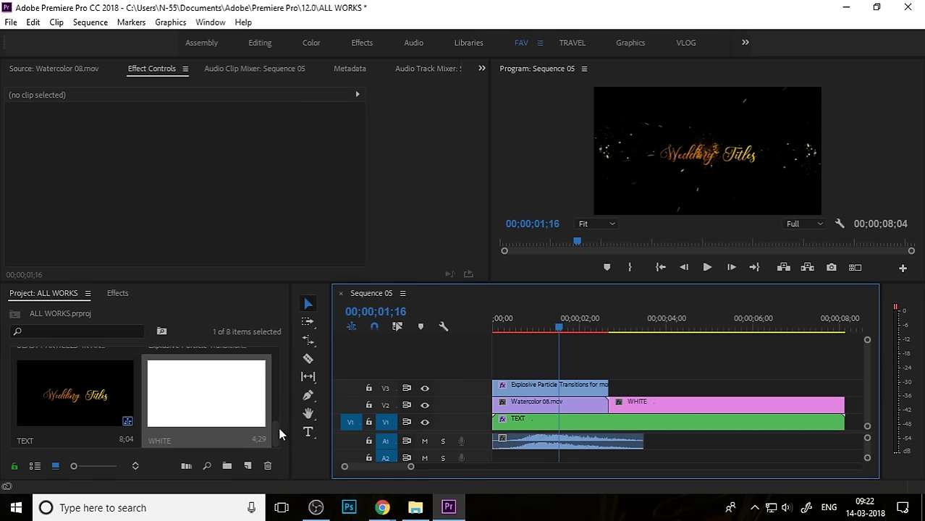
# - Preview Optical Flare 2 fondo hd.mp4 and place only its video on V4 at the sequence start, above the particle clip
pyautogui.moveTo(280, 435); pyautogui.dragTo(317, 359)
pyautogui.scroll(-2, 129, 374)
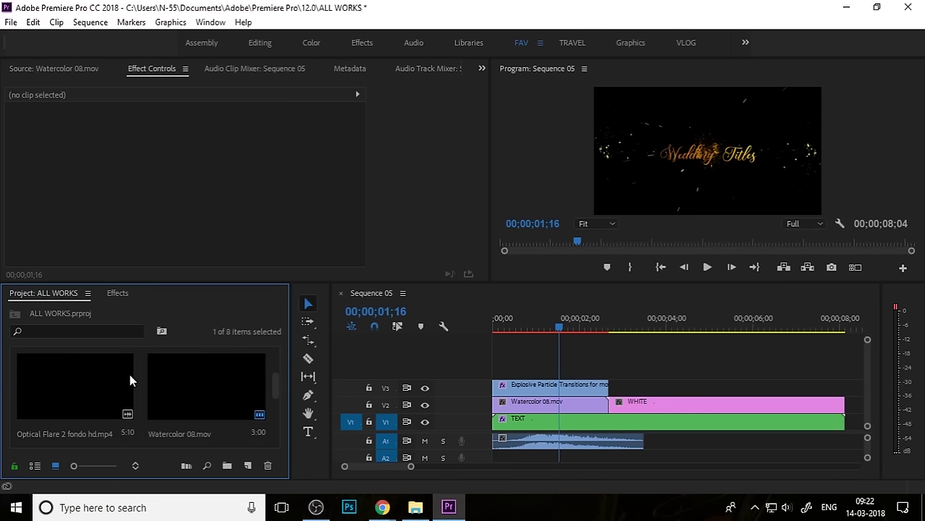
pyautogui.doubleClick(130, 374)
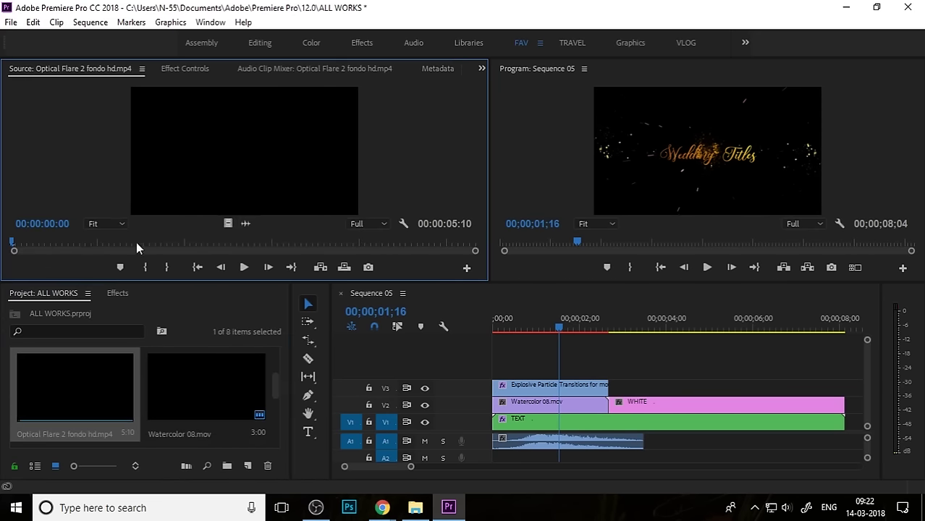
pyautogui.moveTo(137, 243); pyautogui.dragTo(24, 243)
pyautogui.moveTo(231, 226); pyautogui.dragTo(584, 361)
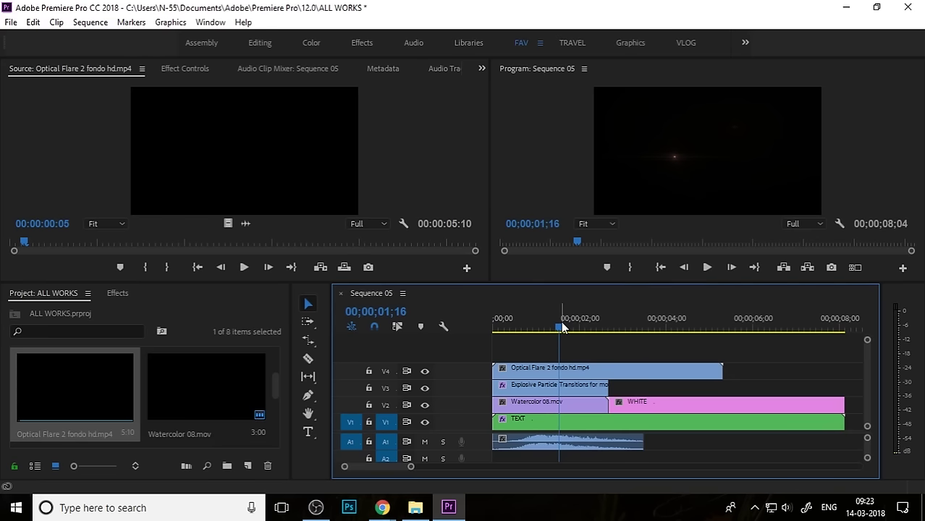
pyautogui.moveTo(563, 328); pyautogui.dragTo(493, 329)
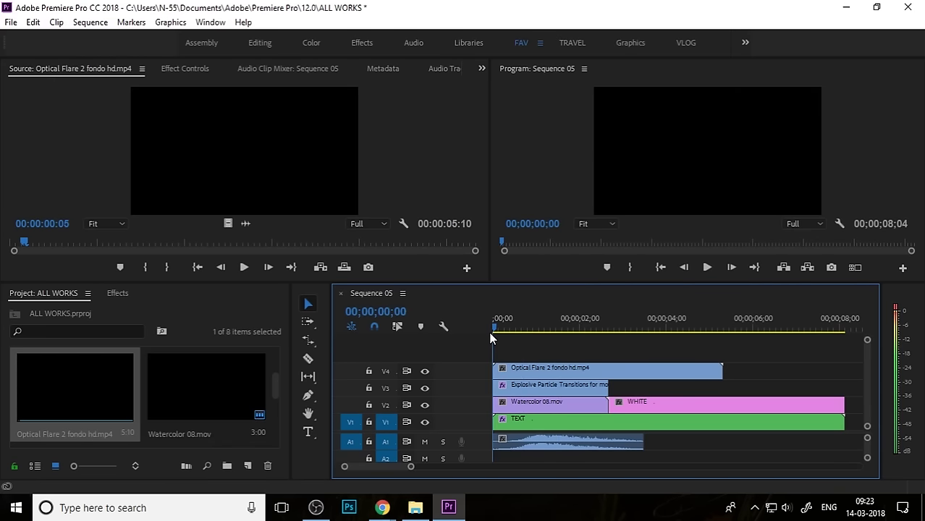
# - Move the optical flare clip to V5, cut about one second off its beginning and align it with the sequence start
pyautogui.click(512, 369)
pyautogui.moveTo(512, 369); pyautogui.dragTo(592, 339)
pyautogui.moveTo(494, 352); pyautogui.dragTo(536, 351)
pyautogui.click(528, 326)
pyautogui.moveTo(528, 320); pyautogui.dragTo(662, 347)
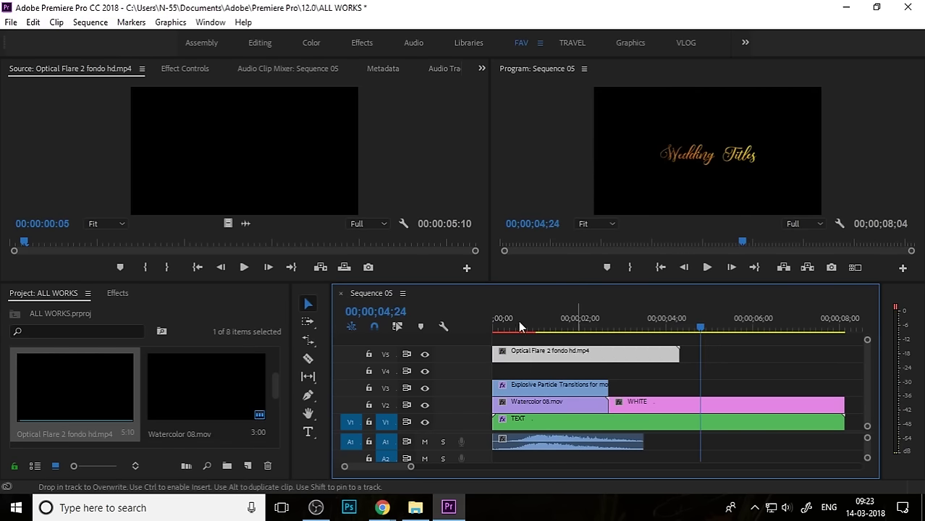
# - Try the Overlay and Soft Light blend modes on the optical flare clip, and settle on Screen
pyautogui.click(529, 323)
pyautogui.moveTo(539, 327); pyautogui.dragTo(556, 322)
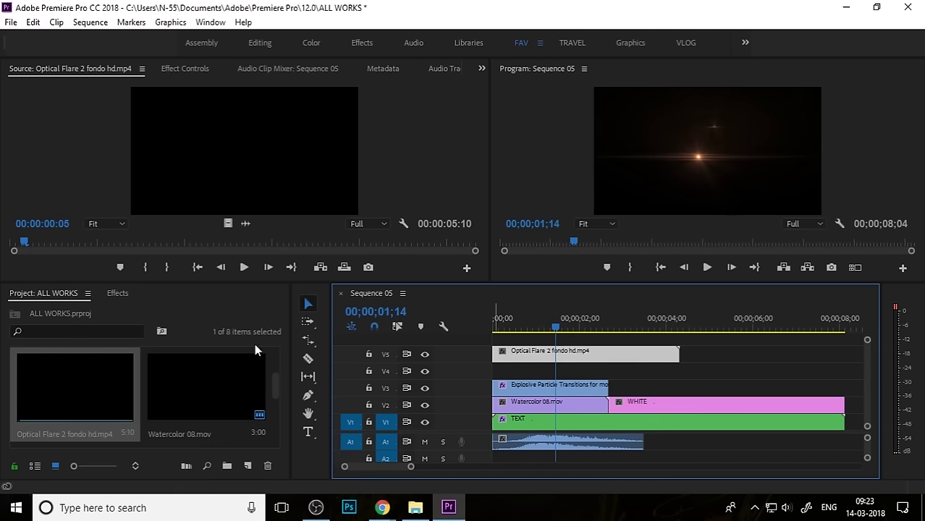
pyautogui.click(184, 69)
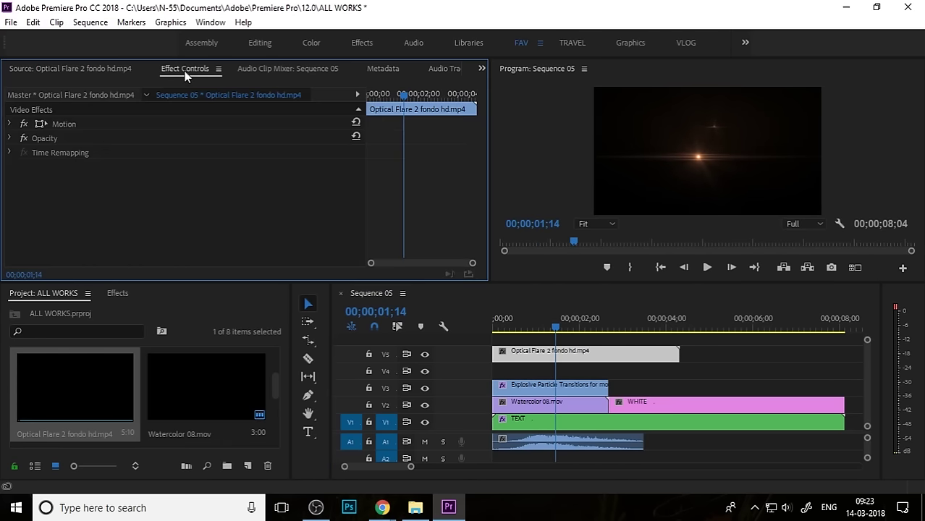
pyautogui.click(9, 138)
pyautogui.click(207, 181)
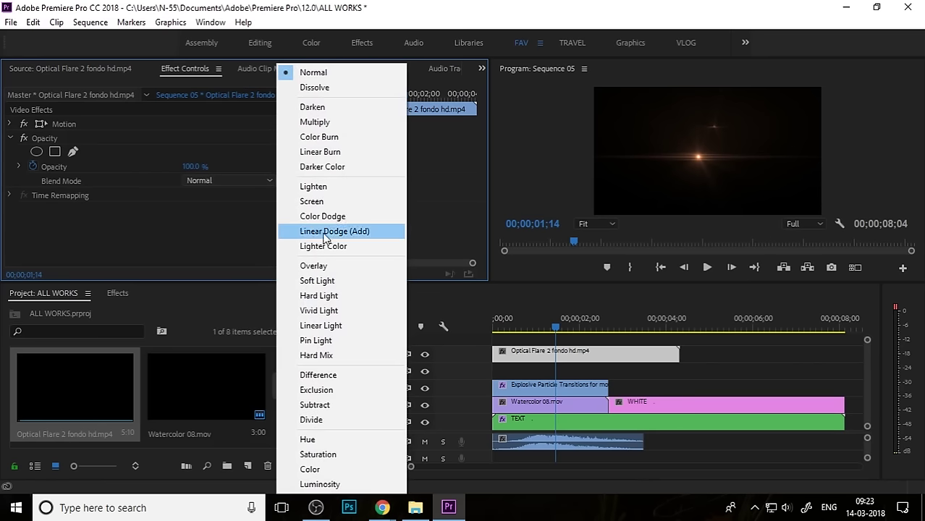
pyautogui.click(326, 268)
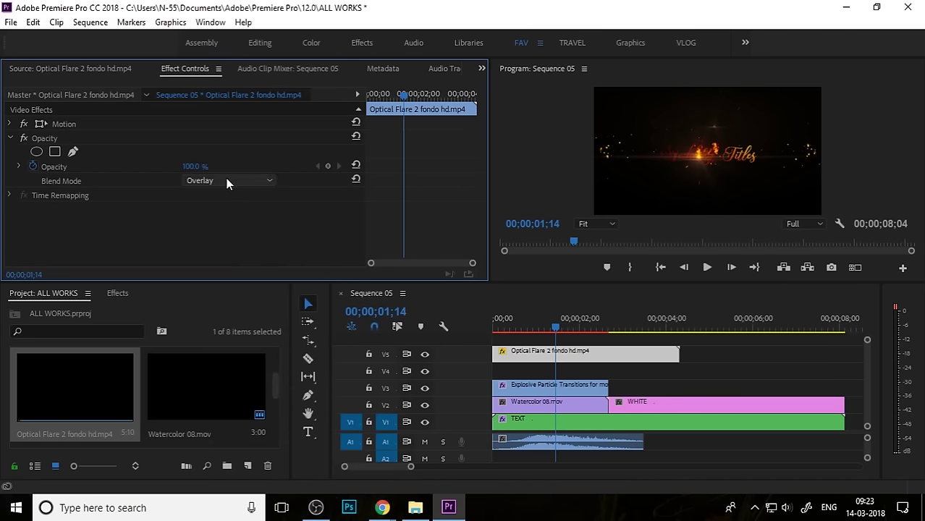
pyautogui.click(262, 181)
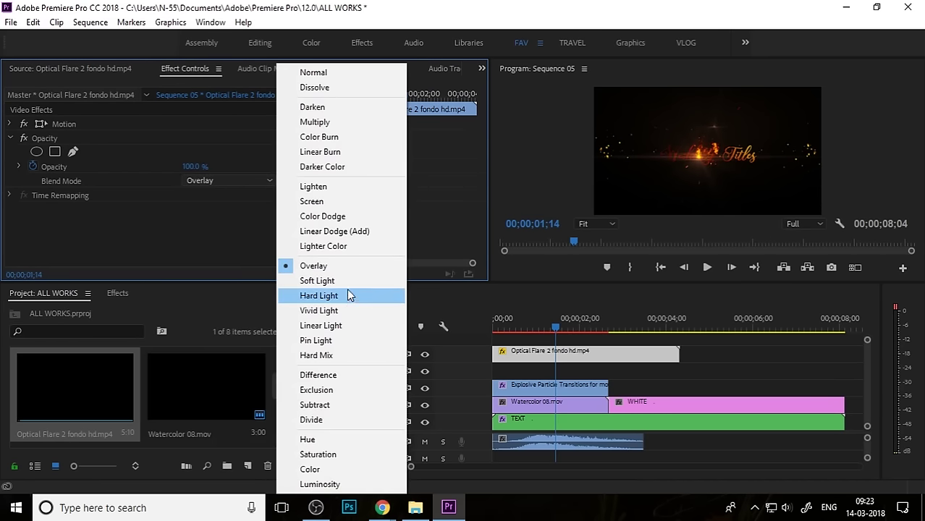
pyautogui.click(346, 279)
pyautogui.click(191, 182)
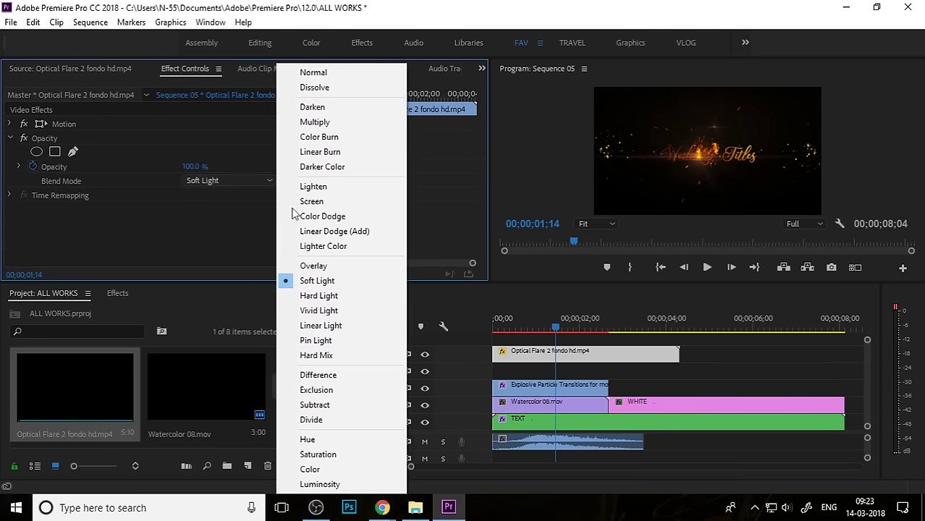
pyautogui.click(348, 201)
# - Play and scrub the title from the start to check the timing of the flare over the text
pyautogui.moveTo(555, 327); pyautogui.dragTo(598, 323)
pyautogui.press('space')
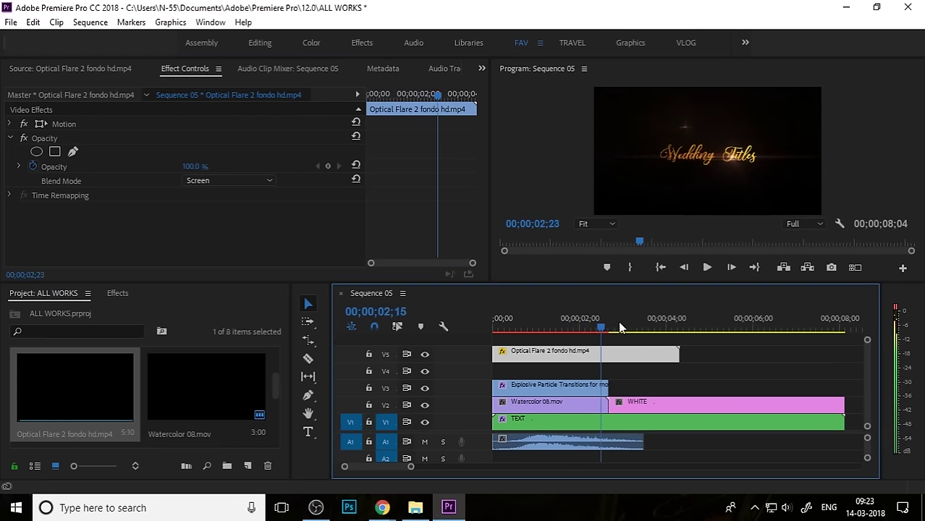
pyautogui.press('Home')
pyautogui.press('Home')
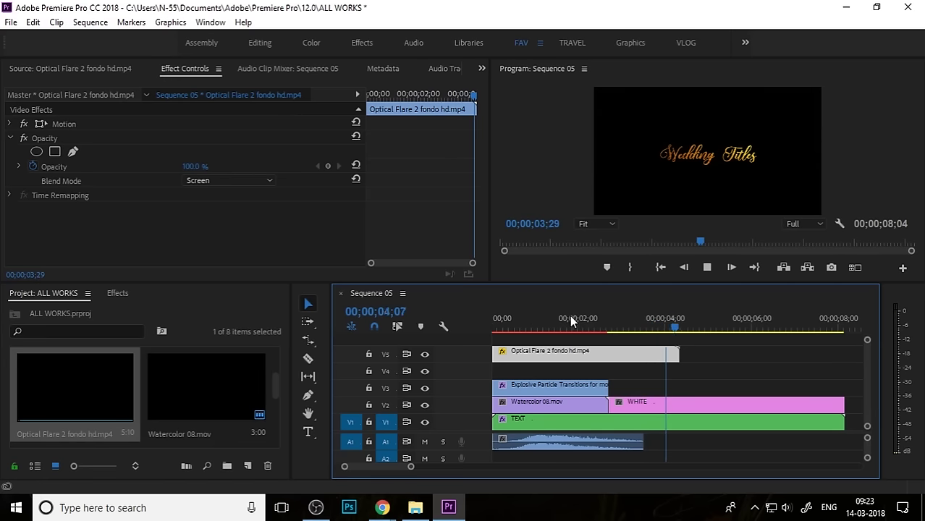
pyautogui.press('Home')
pyautogui.press('Home')
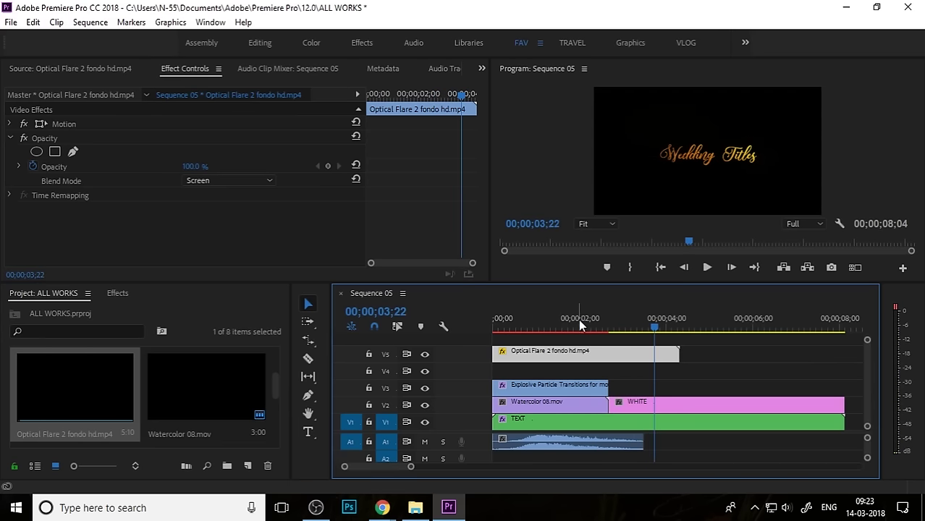
pyautogui.moveTo(578, 319)
pyautogui.mouseDown()
pyautogui.moveTo(512, 329)
pyautogui.moveTo(636, 340)
pyautogui.moveTo(608, 348)
pyautogui.moveTo(576, 330)
pyautogui.mouseUp()
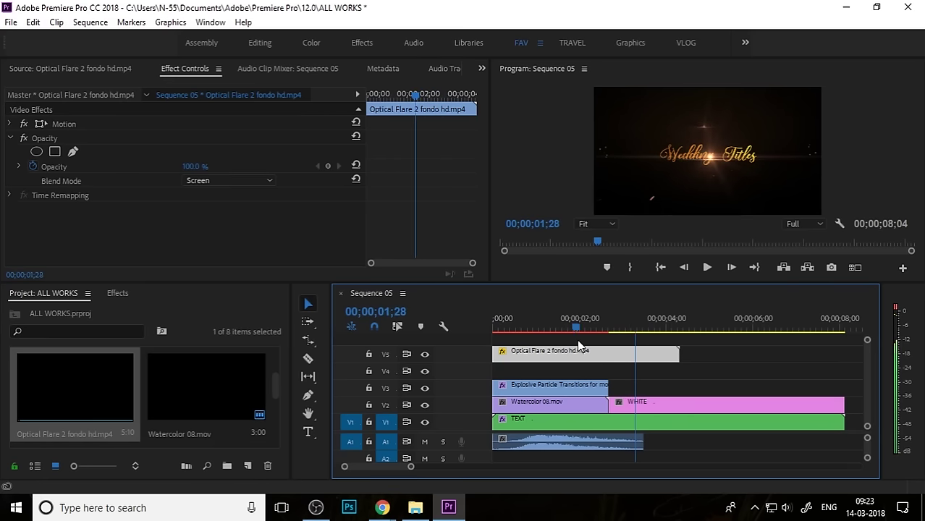
pyautogui.moveTo(615, 283); pyautogui.dragTo(613, 290)
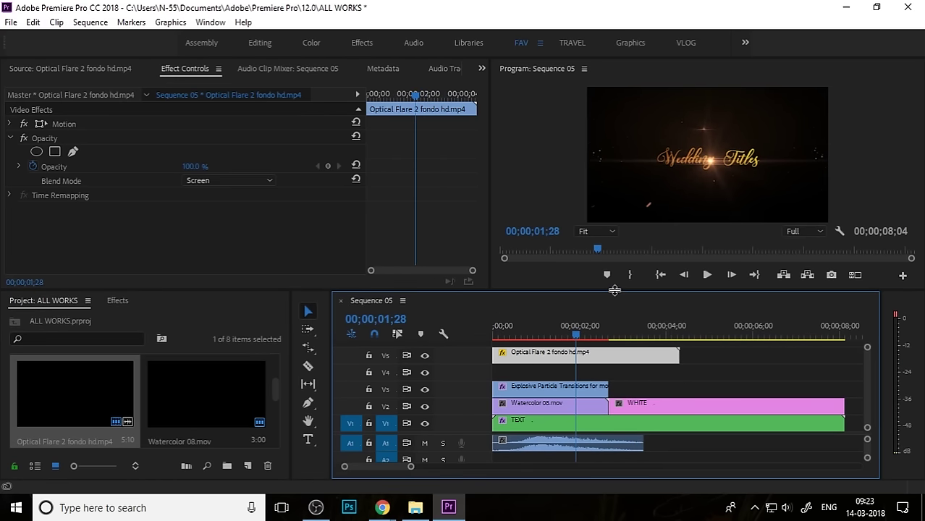
pyautogui.moveTo(591, 332); pyautogui.dragTo(481, 345)
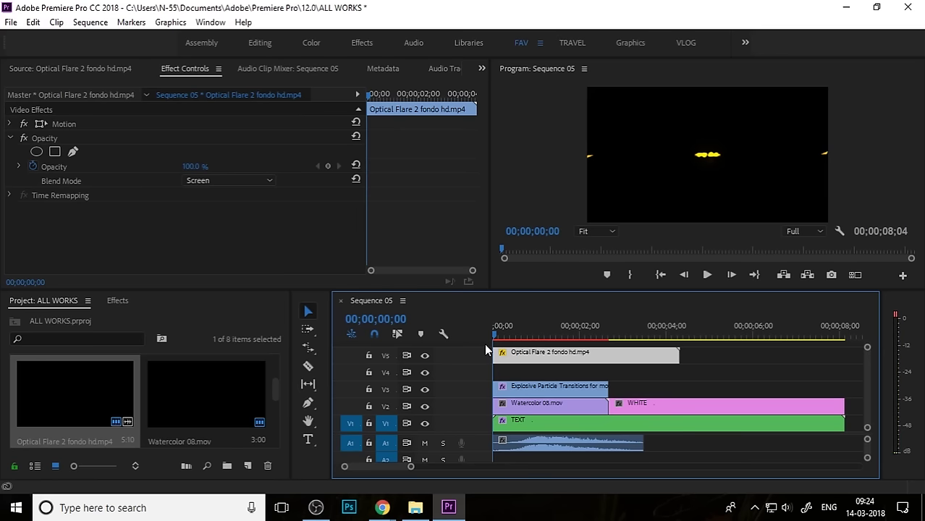
# - Mark a 12:16 section of BLAST PARTICLES 4K ANIMATION - YouTube.MP4 ending at 00:00:21:23 and place only its video on V4 at the sequence start
pyautogui.click(241, 391)
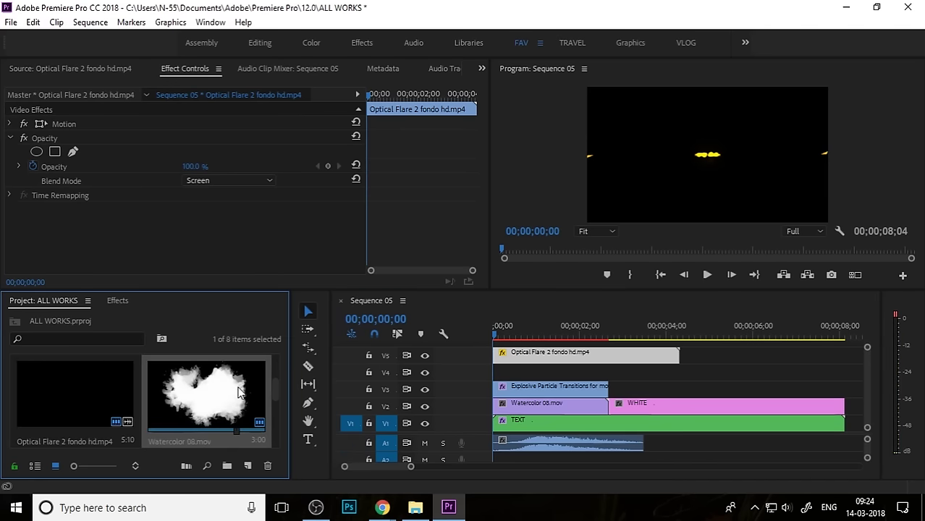
pyautogui.scroll(2, 208, 406)
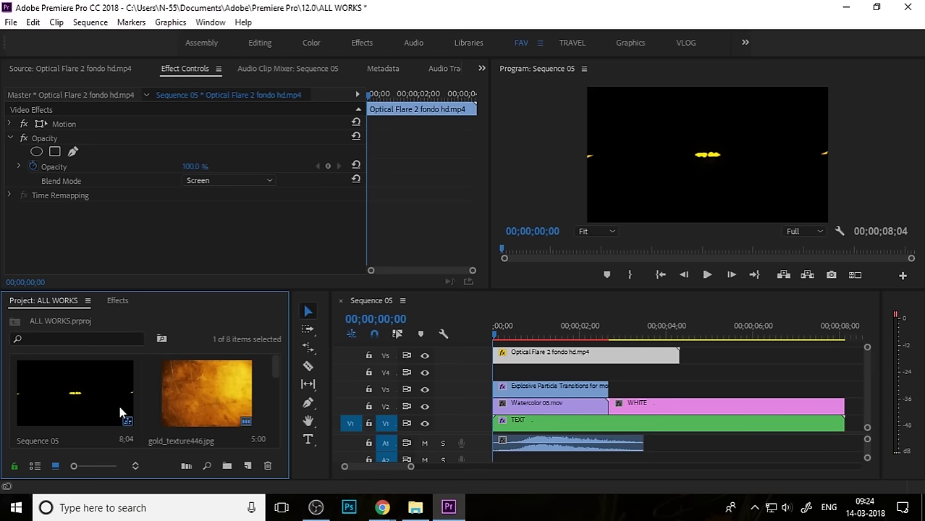
pyautogui.scroll(-2, 109, 405)
pyautogui.click(96, 393)
pyautogui.scroll(-2, 95, 392)
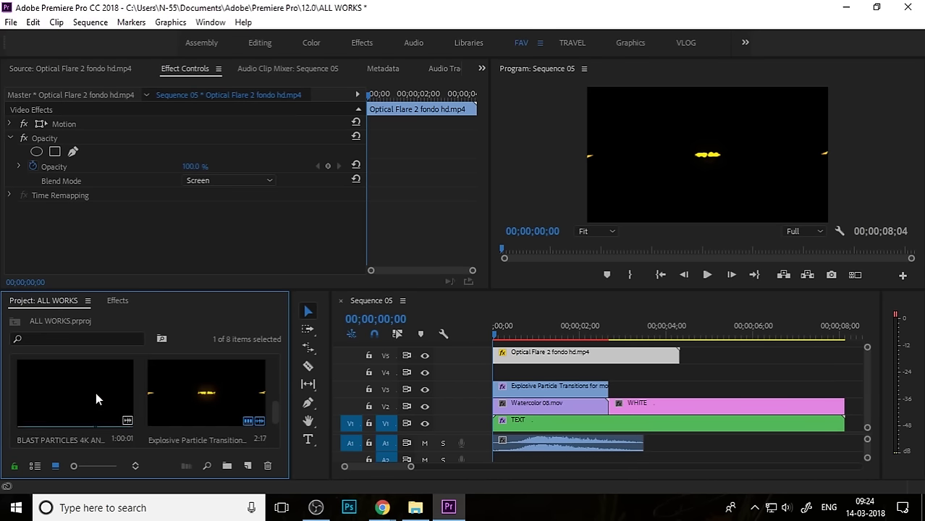
pyautogui.doubleClick(96, 392)
pyautogui.moveTo(70, 253); pyautogui.dragTo(181, 251)
pyautogui.press('i')
pyautogui.press('o')
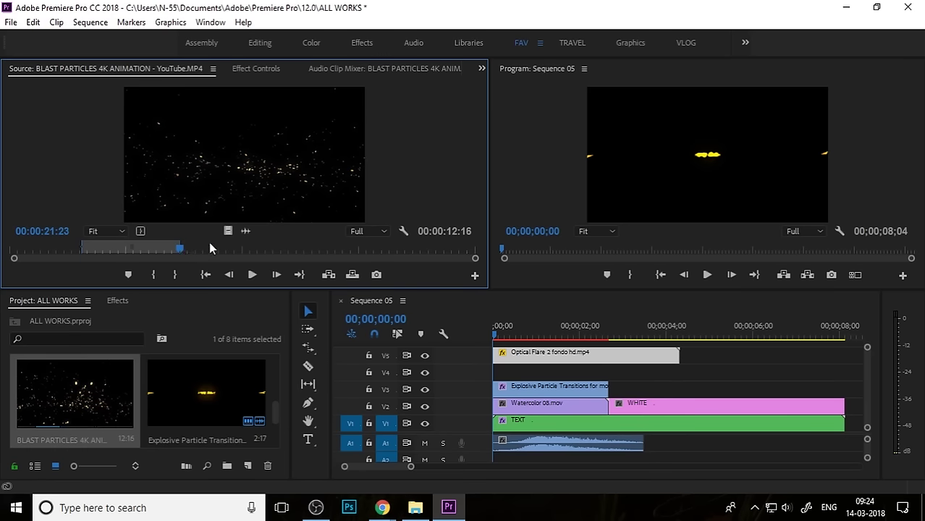
pyautogui.press('.')
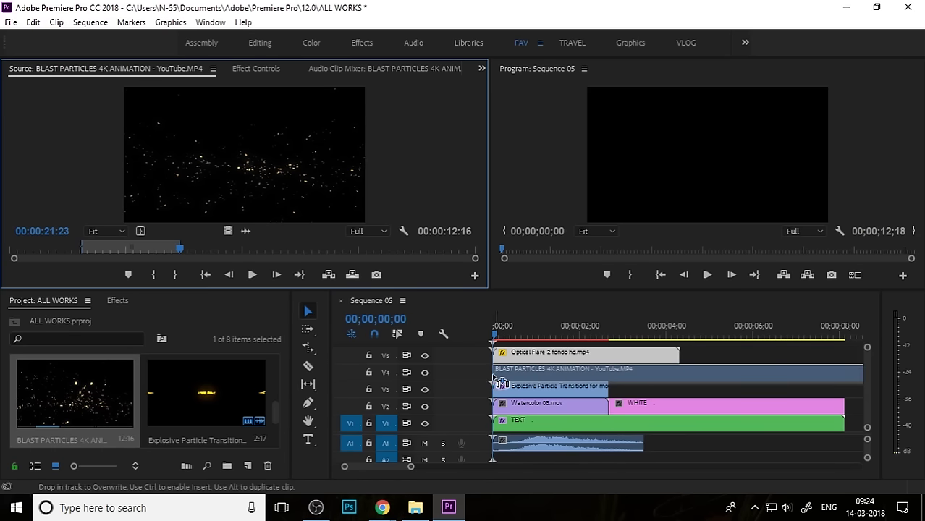
# - Cut off and delete the excess of the BLAST PARTICLES clip on V4, and extend its end to match the TEXT clip
pyautogui.moveTo(763, 328); pyautogui.dragTo(830, 337)
pyautogui.click(847, 373)
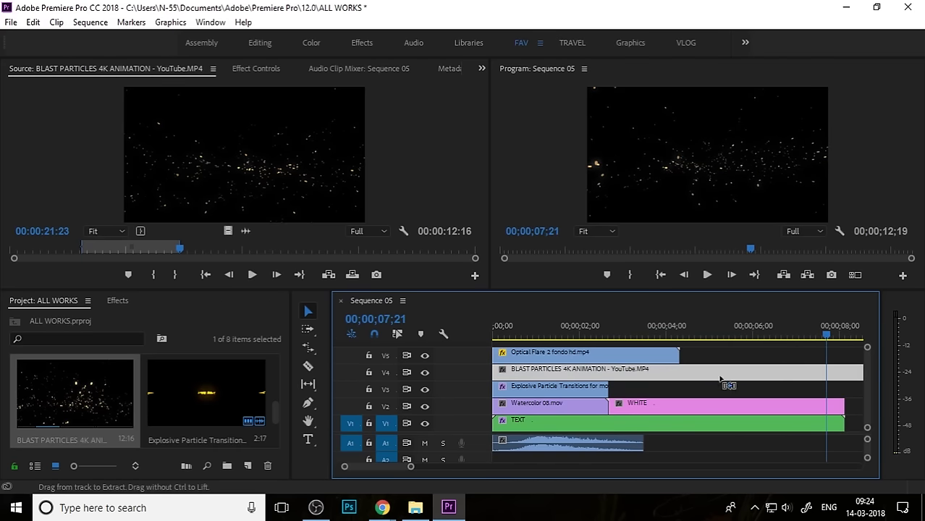
pyautogui.click(307, 366)
pyautogui.click(828, 374)
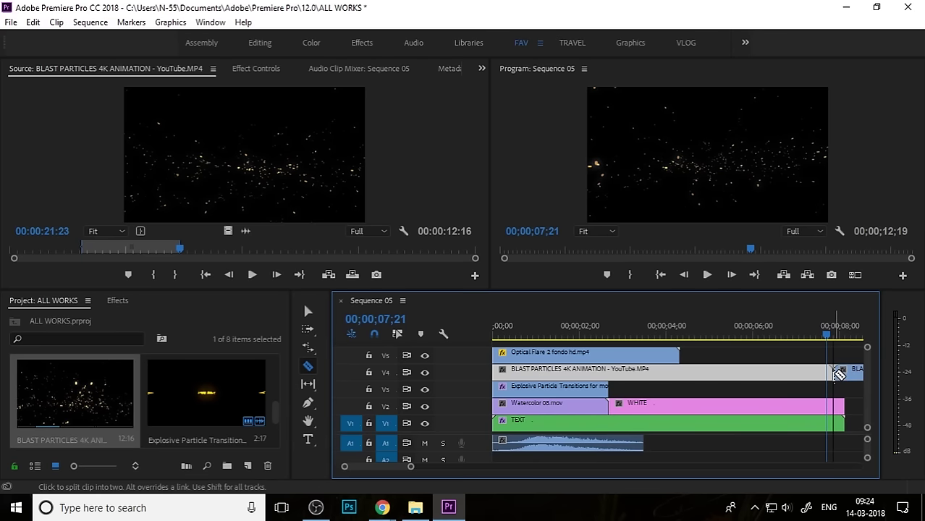
pyautogui.click(308, 313)
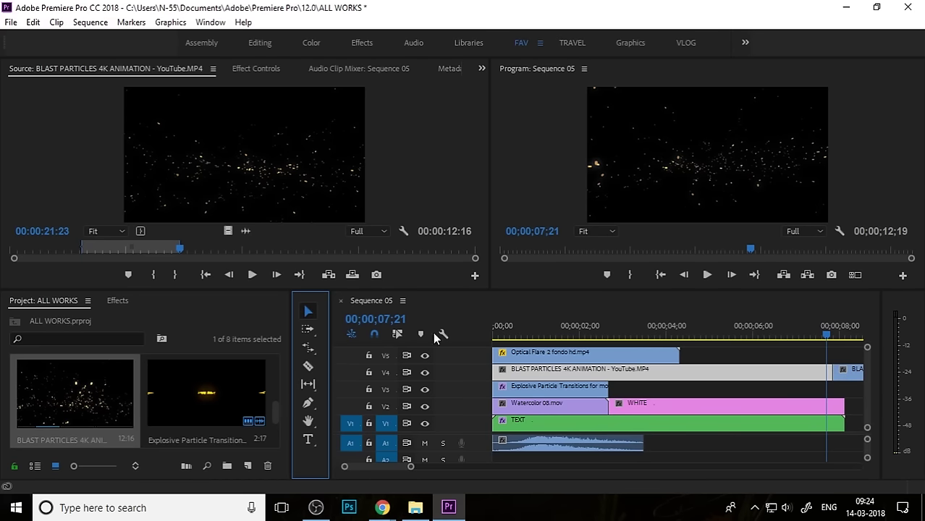
pyautogui.click(849, 373)
pyautogui.press('Delete')
pyautogui.moveTo(831, 373); pyautogui.dragTo(844, 374)
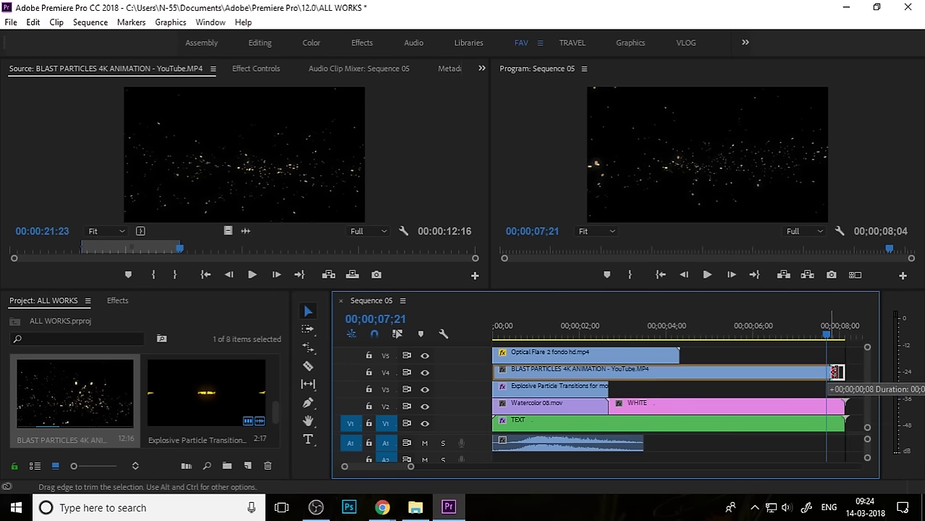
# - Set the blend mode of the BLAST PARTICLES clip on V4 to Screen
pyautogui.moveTo(842, 339); pyautogui.dragTo(615, 375)
pyautogui.click(637, 372)
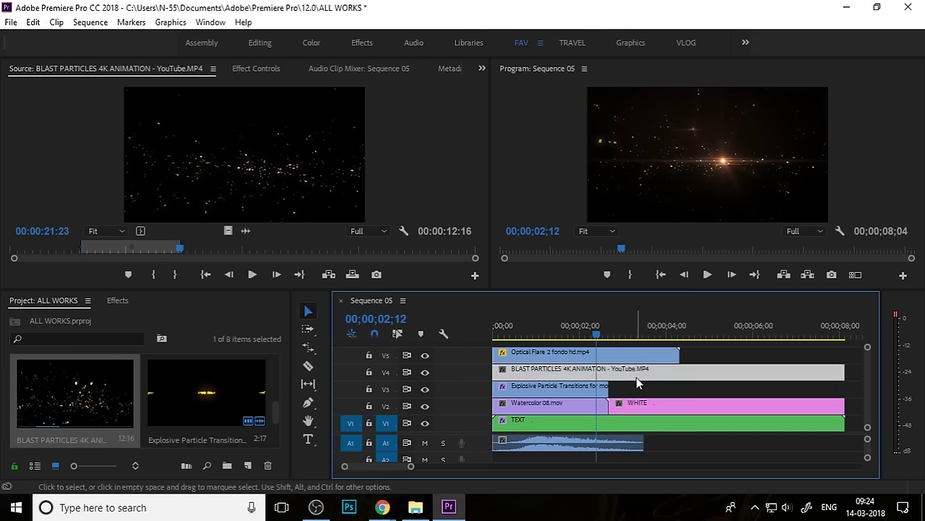
pyautogui.click(267, 69)
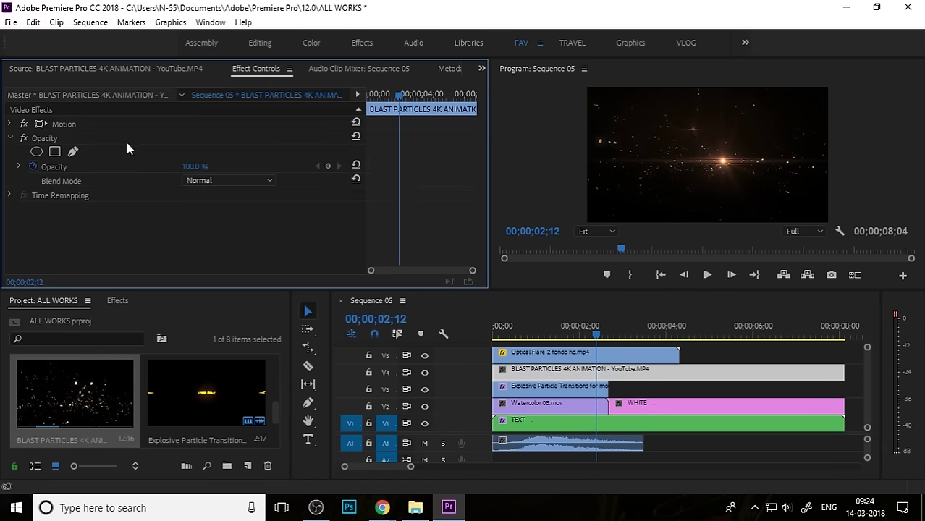
pyautogui.click(198, 182)
pyautogui.click(333, 201)
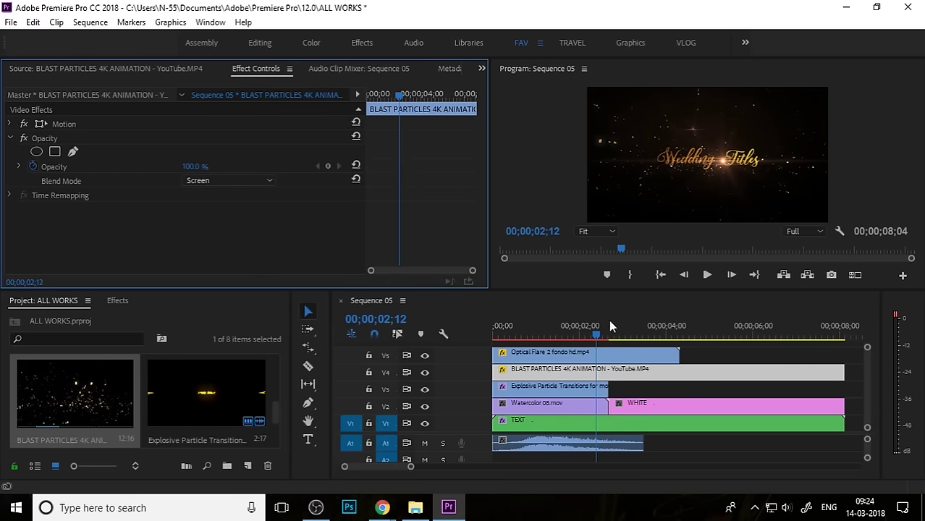
# - Review the particles over the title and add an ellipse opacity mask to the BLAST PARTICLES clip at the sequence start
pyautogui.moveTo(609, 327); pyautogui.dragTo(498, 337)
pyautogui.moveTo(577, 342); pyautogui.dragTo(612, 343)
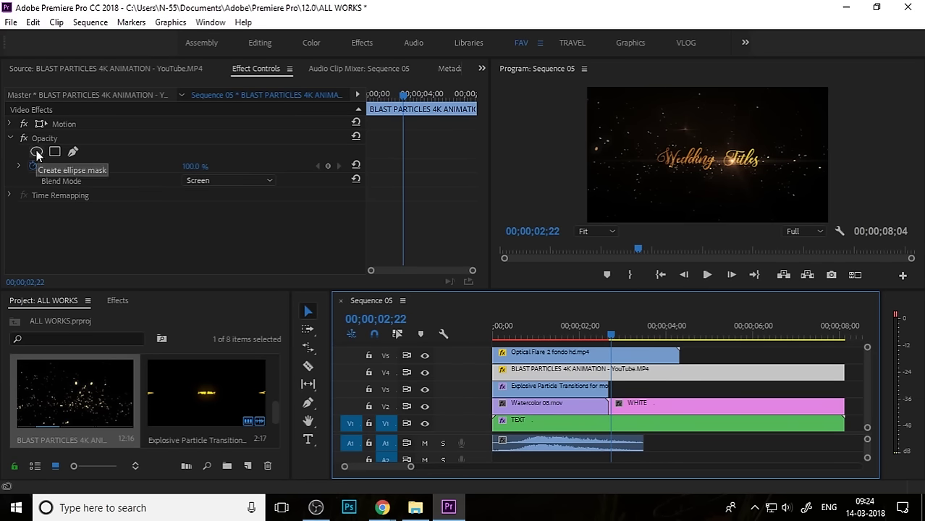
pyautogui.moveTo(539, 331); pyautogui.dragTo(477, 336)
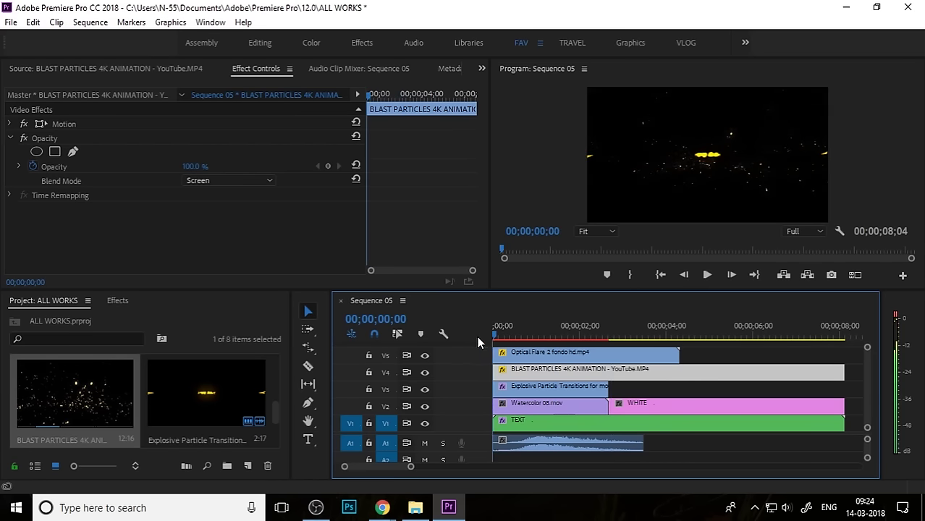
pyautogui.click(36, 151)
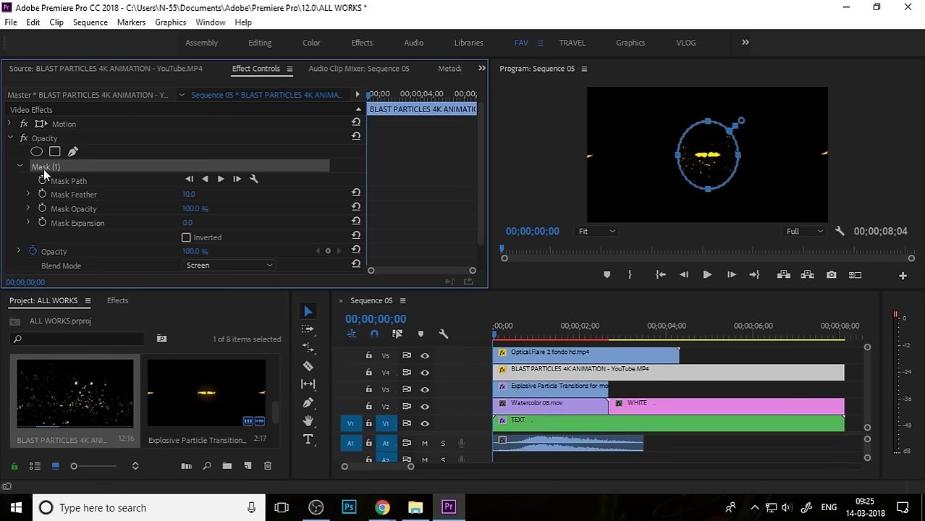
pyautogui.scroll(-1, 41, 166)
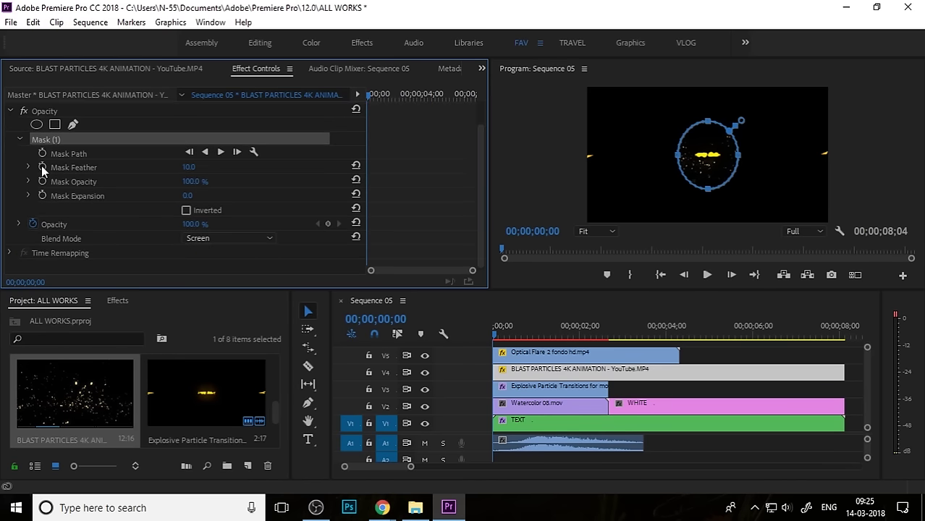
pyautogui.click(37, 139)
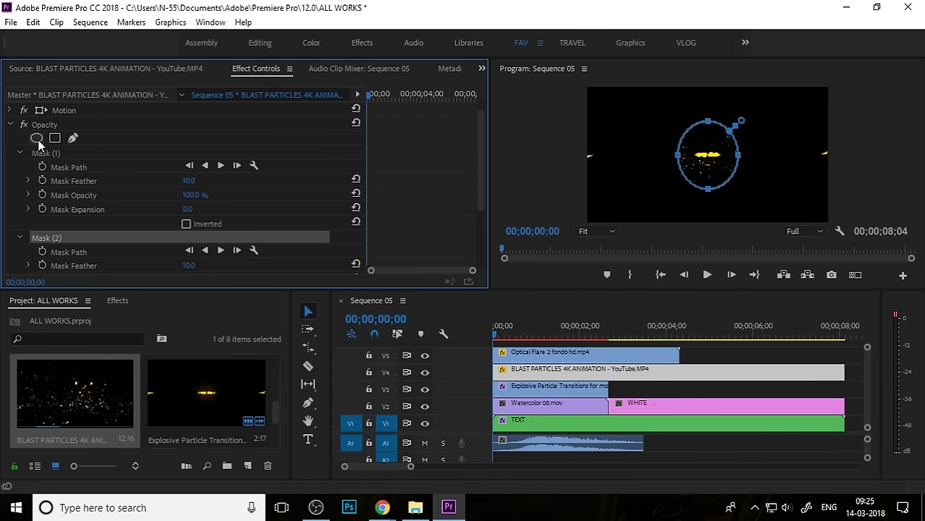
pyautogui.click(723, 168)
pyautogui.moveTo(755, 184)
pyautogui.mouseDown()
pyautogui.moveTo(713, 190)
pyautogui.moveTo(750, 196)
pyautogui.mouseUp()
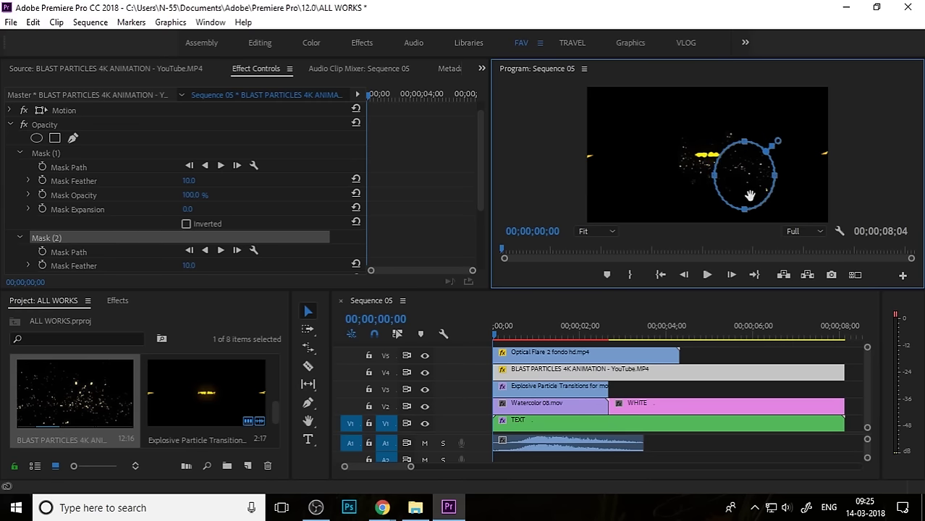
pyautogui.click(59, 239)
pyautogui.press('Delete')
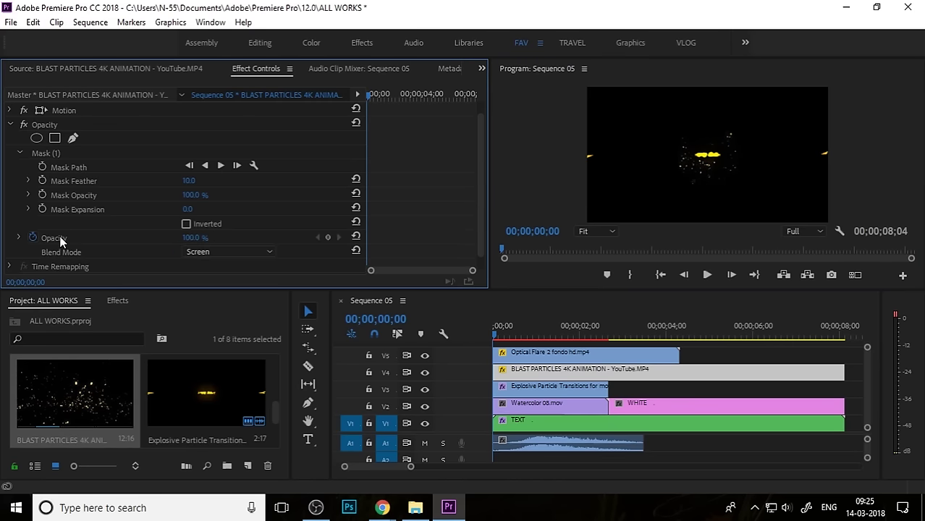
# - Shrink the BLAST PARTICLES clip's Mask (1) to a small flat ellipse around the yellow streak in the centre of the frame
pyautogui.click(70, 153)
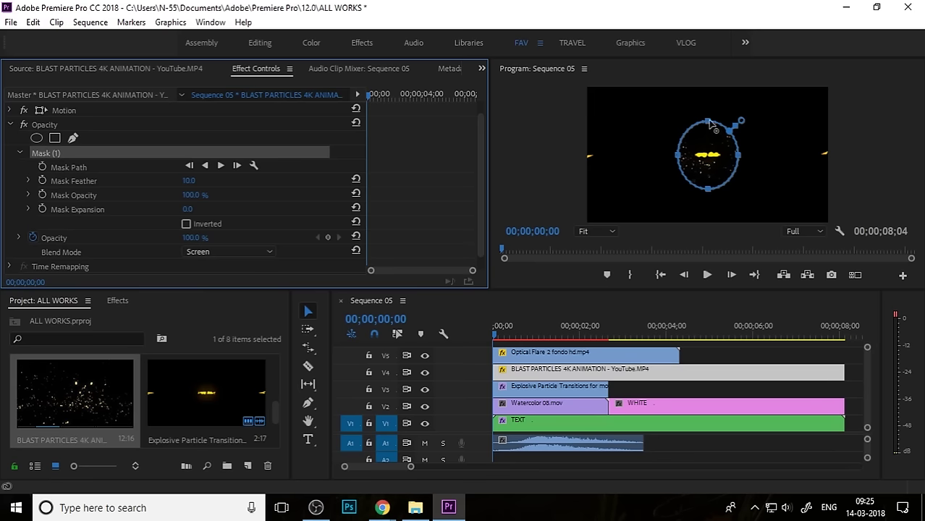
pyautogui.moveTo(710, 130); pyautogui.dragTo(707, 153)
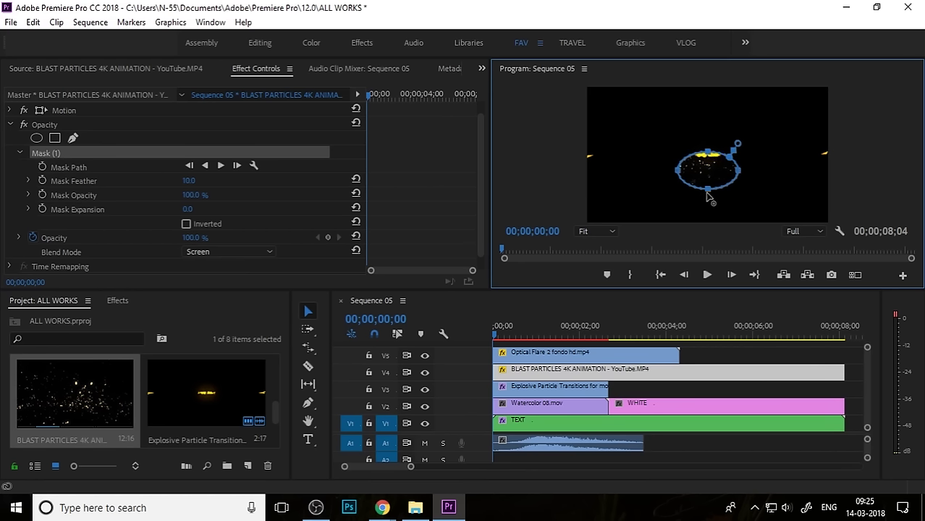
pyautogui.moveTo(709, 190); pyautogui.dragTo(721, 159)
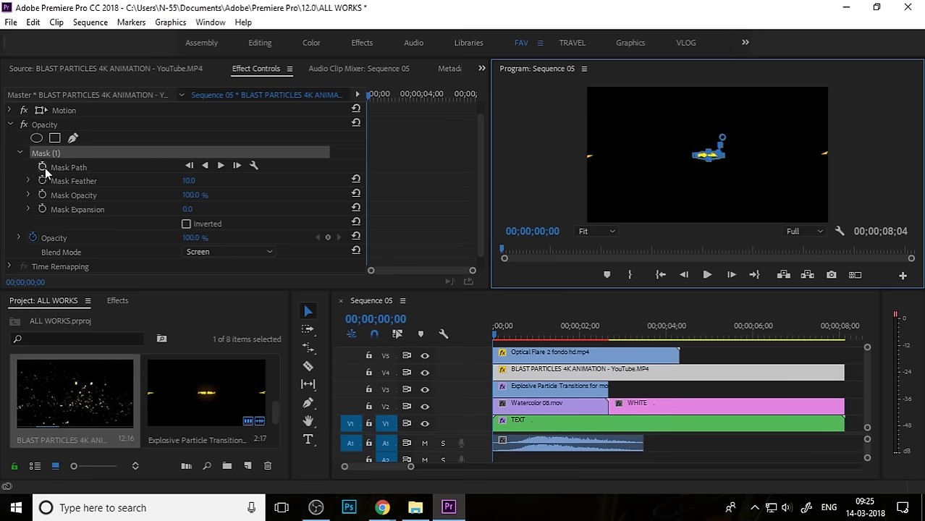
# - Start Mask Path keyframing for the BLAST PARTICLES clip's Mask (1) at 00;00;00;00 and save the project
pyautogui.click(468, 333)
pyautogui.press('space')
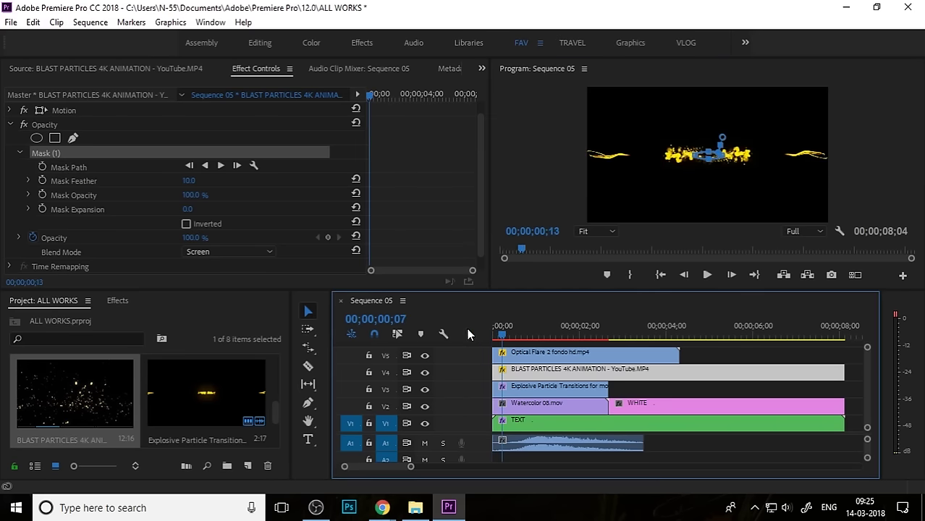
pyautogui.press('Home')
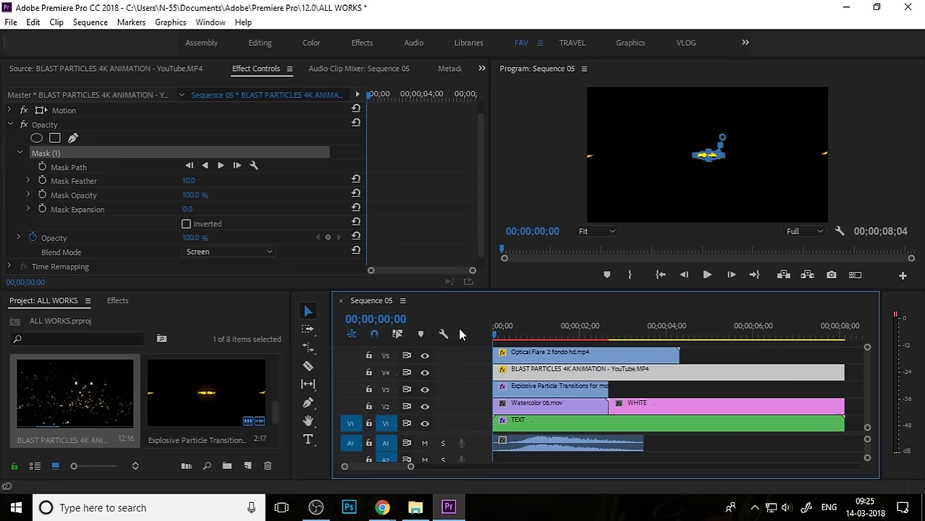
pyautogui.click(49, 170)
pyautogui.click(42, 167)
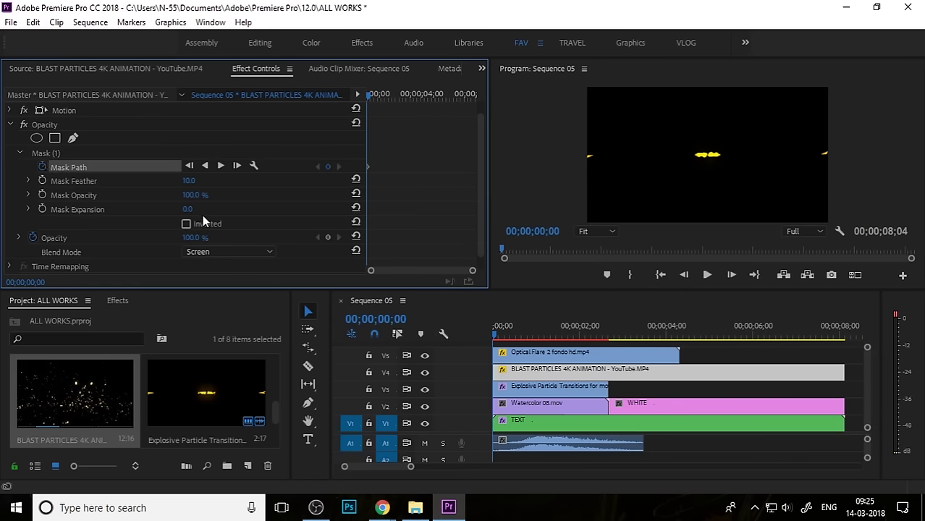
pyautogui.hotkey('ctrl', 's')
# - At 00;00;01;02, enlarge the BLAST PARTICLES clip's Mask (1) into a wide ellipse enclosing the Wedding Titles text, viewing the frame at 75%
pyautogui.moveTo(497, 330); pyautogui.dragTo(541, 333)
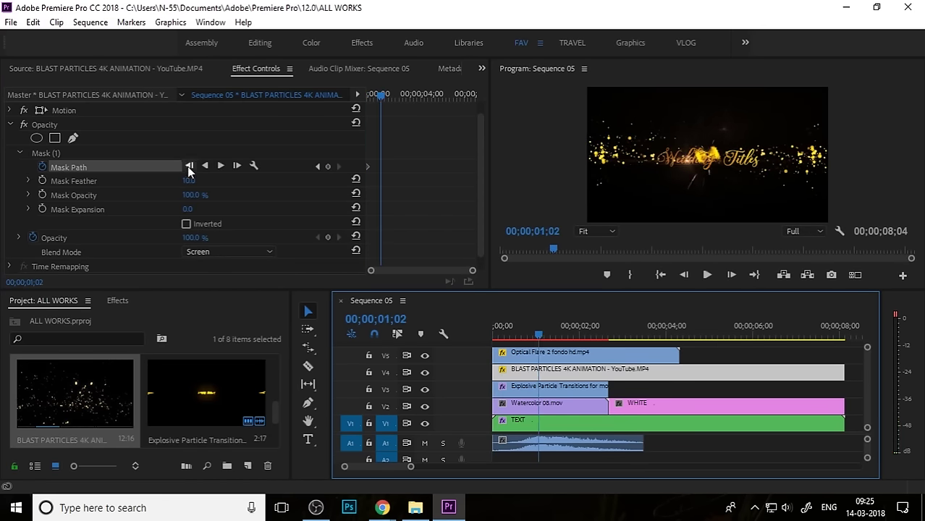
pyautogui.click(68, 154)
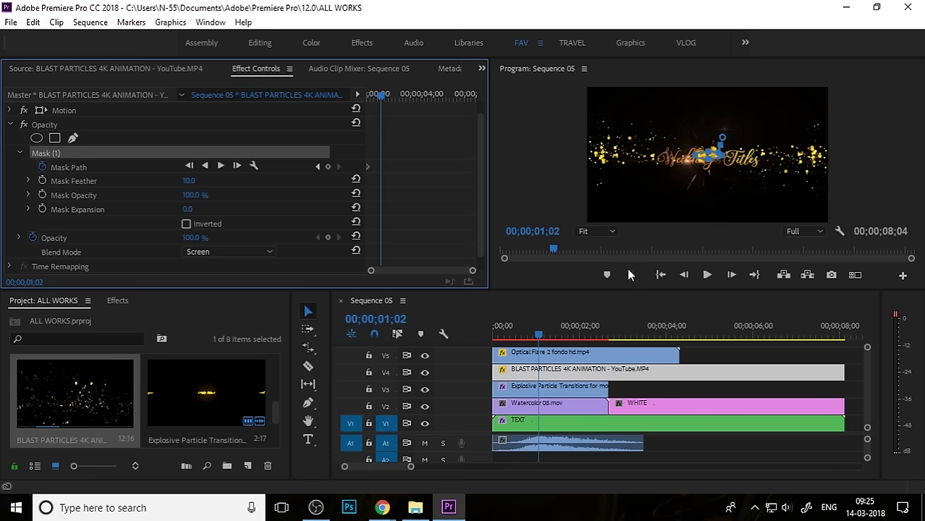
pyautogui.click(598, 232)
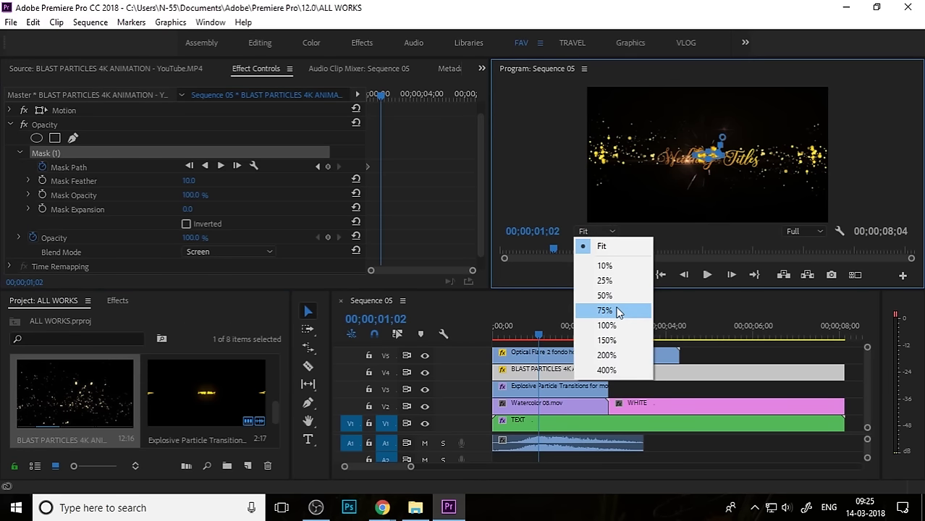
pyautogui.click(617, 311)
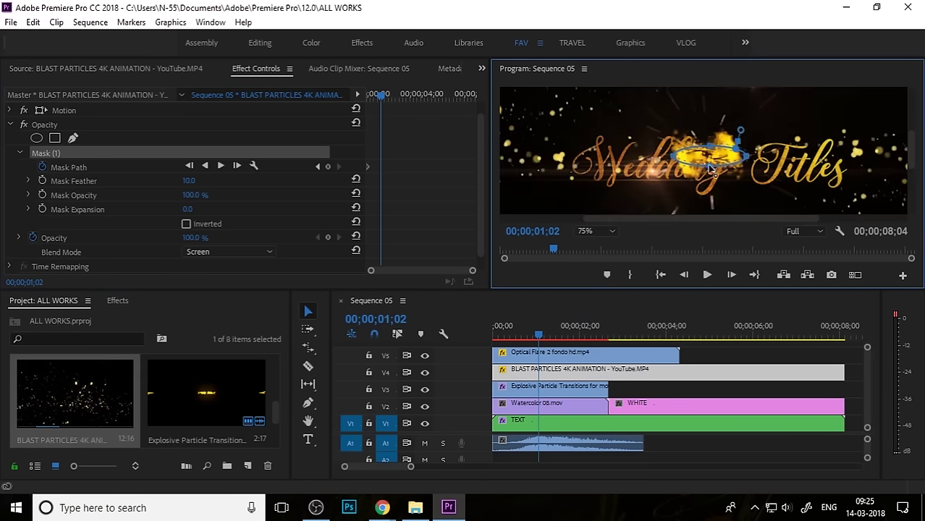
pyautogui.moveTo(713, 187); pyautogui.dragTo(710, 211)
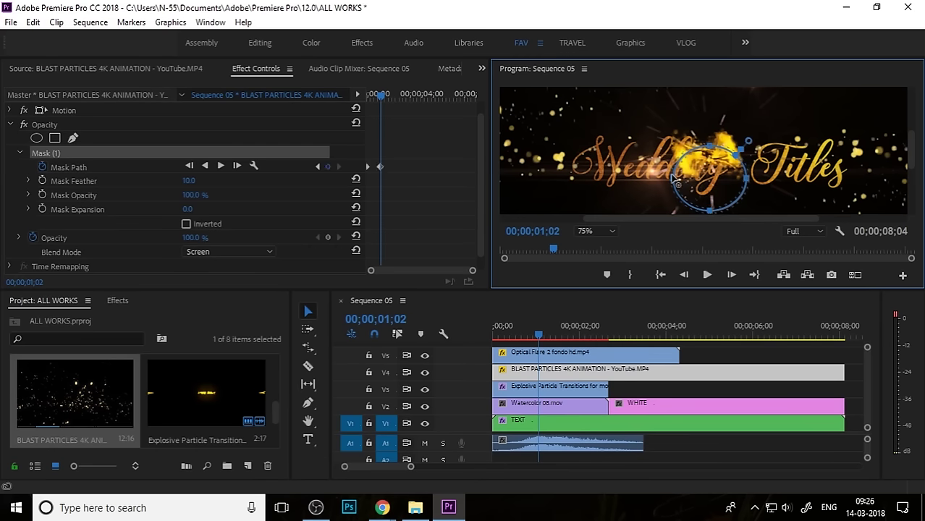
pyautogui.moveTo(673, 181); pyautogui.dragTo(577, 182)
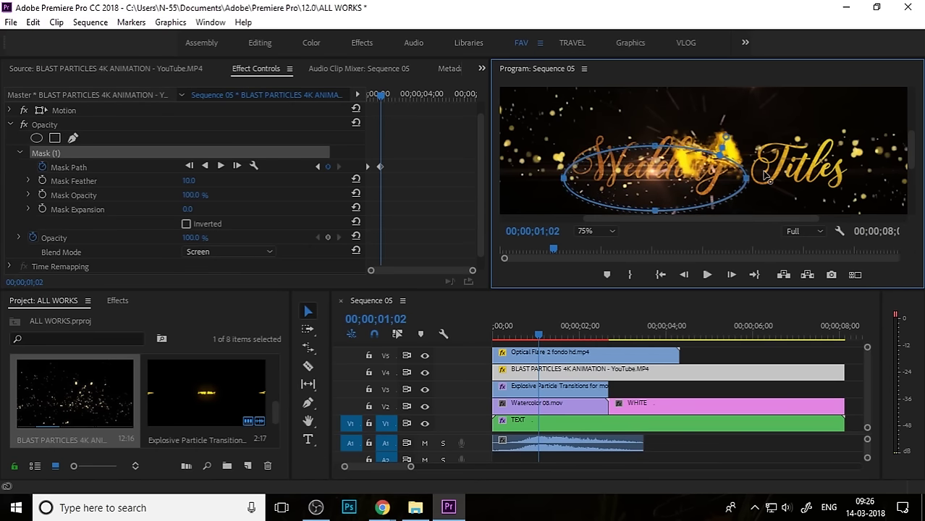
pyautogui.moveTo(749, 179); pyautogui.dragTo(864, 181)
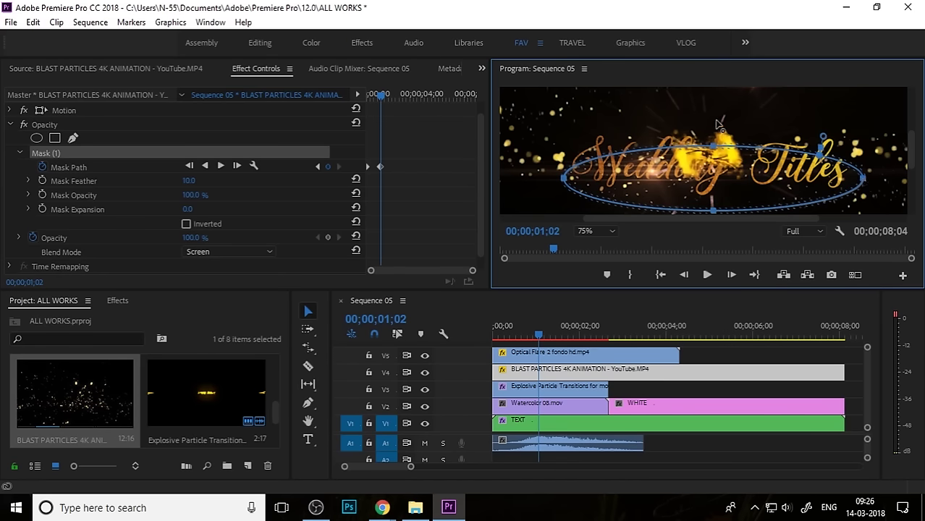
pyautogui.moveTo(716, 123); pyautogui.dragTo(719, 100)
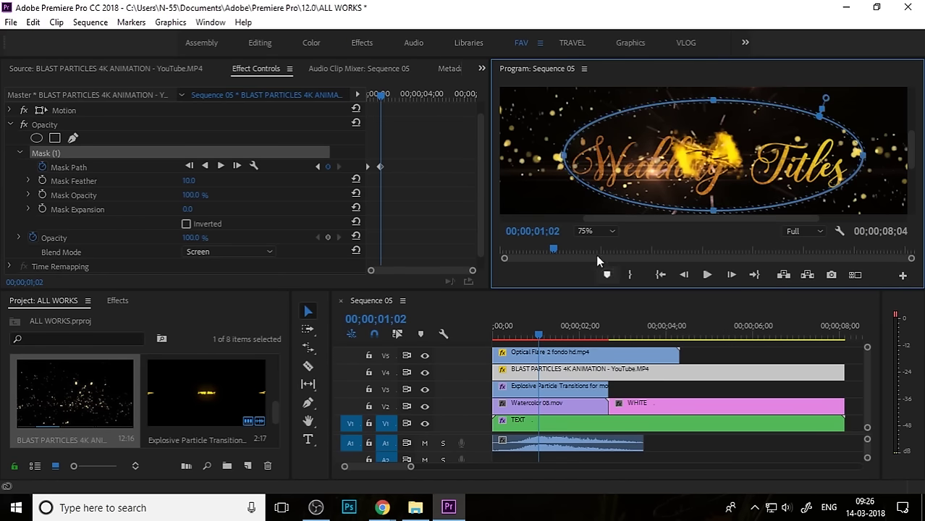
# - Fit the frame in the monitor and expand Mask (1) at 00;00;01;02 until the ellipse spans nearly the whole frame
pyautogui.click(593, 231)
pyautogui.click(621, 243)
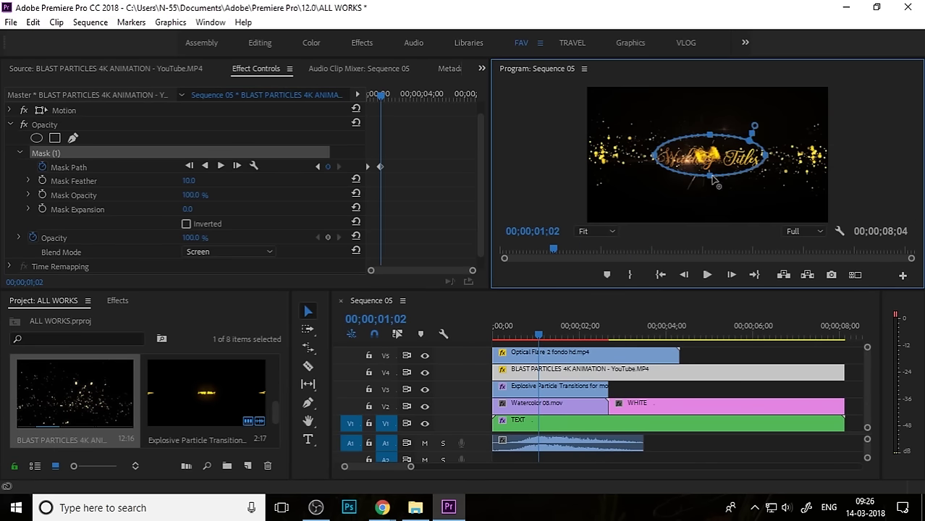
pyautogui.moveTo(713, 179); pyautogui.dragTo(713, 209)
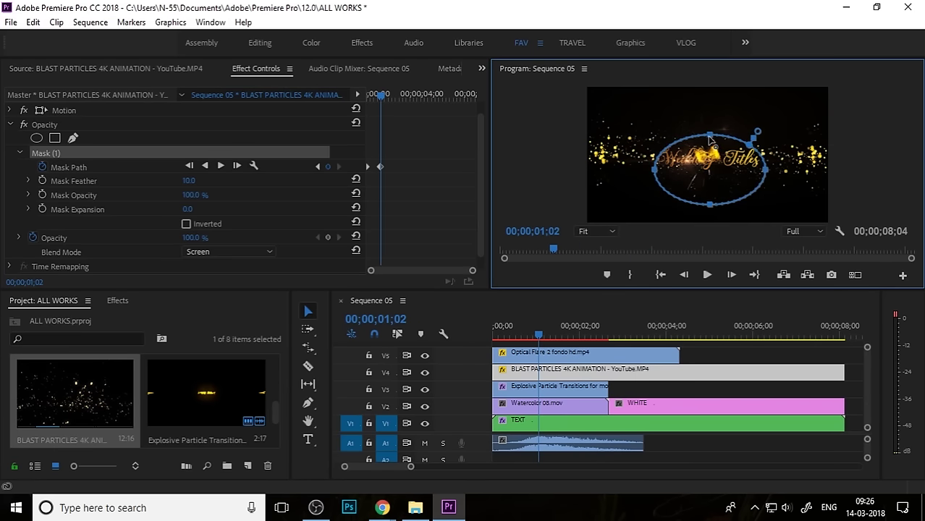
pyautogui.moveTo(709, 136); pyautogui.dragTo(710, 113)
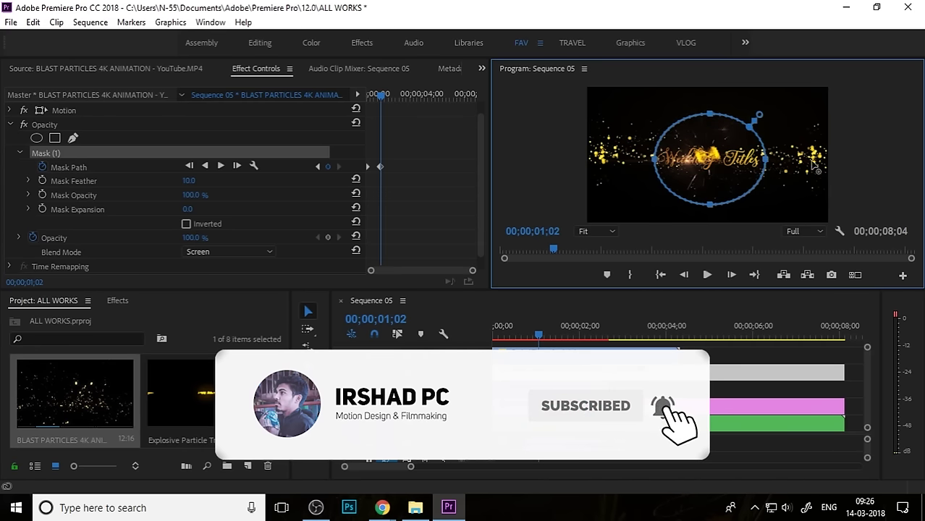
pyautogui.moveTo(772, 168); pyautogui.dragTo(820, 166)
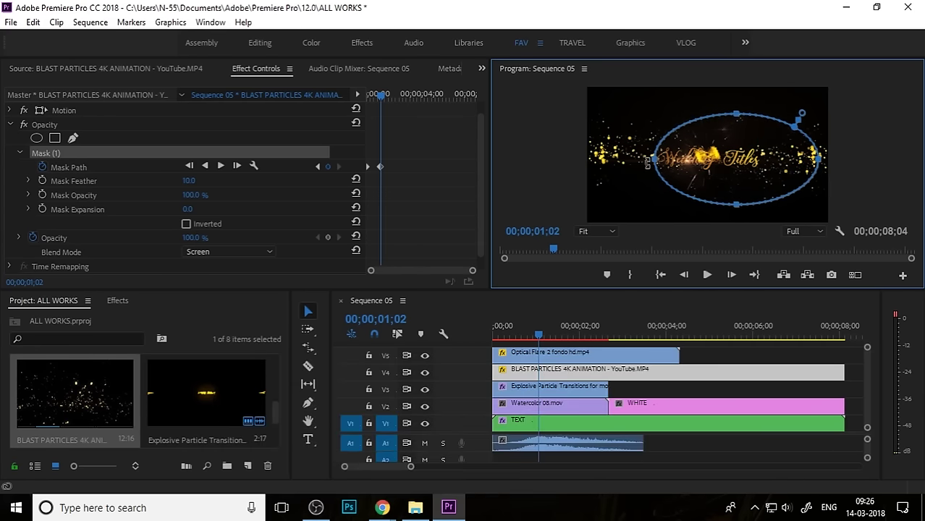
pyautogui.moveTo(655, 160); pyautogui.dragTo(605, 163)
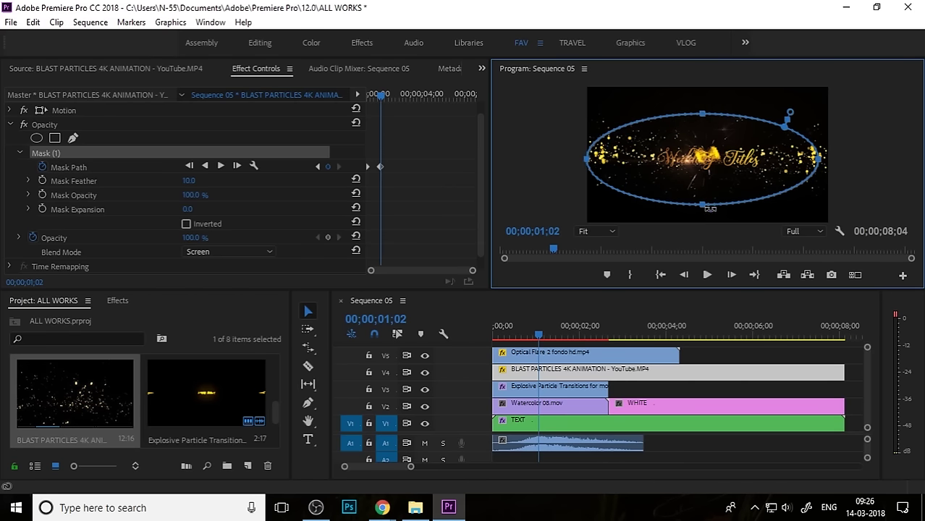
pyautogui.moveTo(702, 212); pyautogui.dragTo(702, 215)
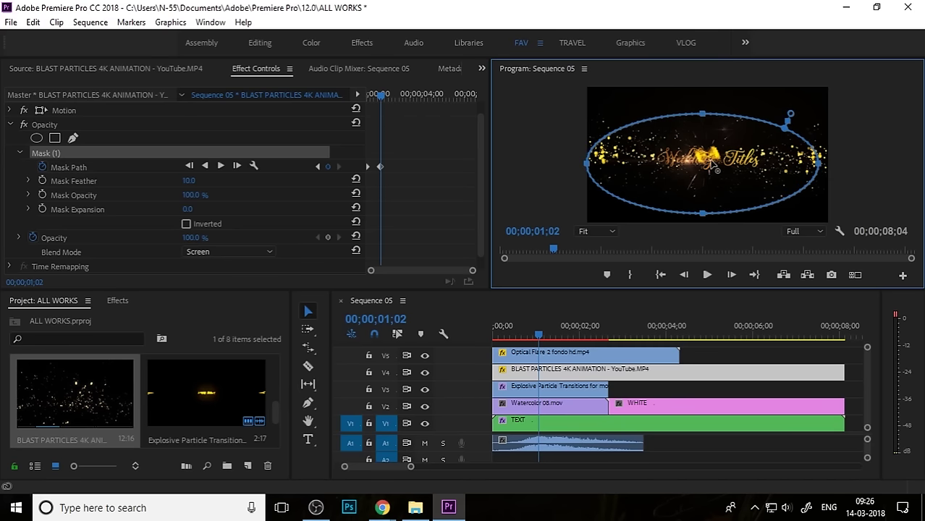
pyautogui.moveTo(702, 113); pyautogui.dragTo(702, 106)
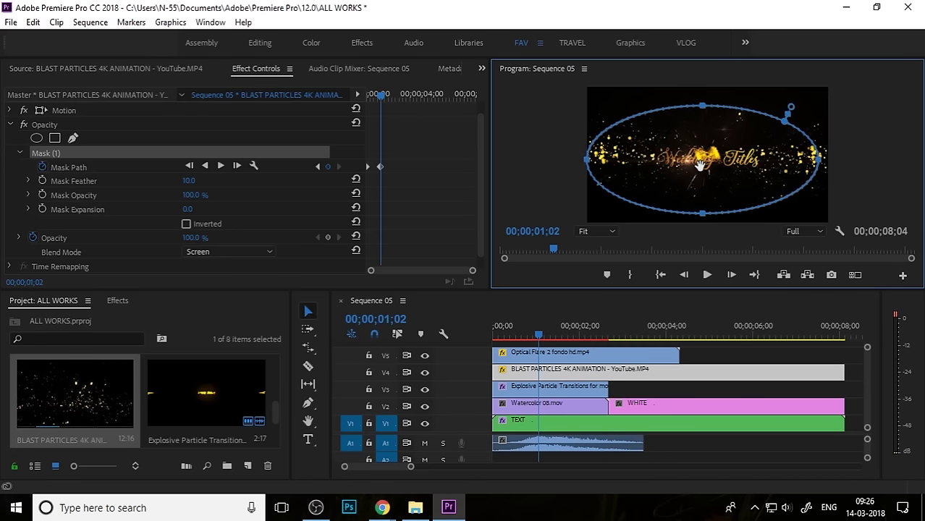
# - Set the Mask Feather of Mask (1) to 195 and tighten the ellipse slightly inward on all sides
pyautogui.moveTo(191, 181); pyautogui.dragTo(231, 181)
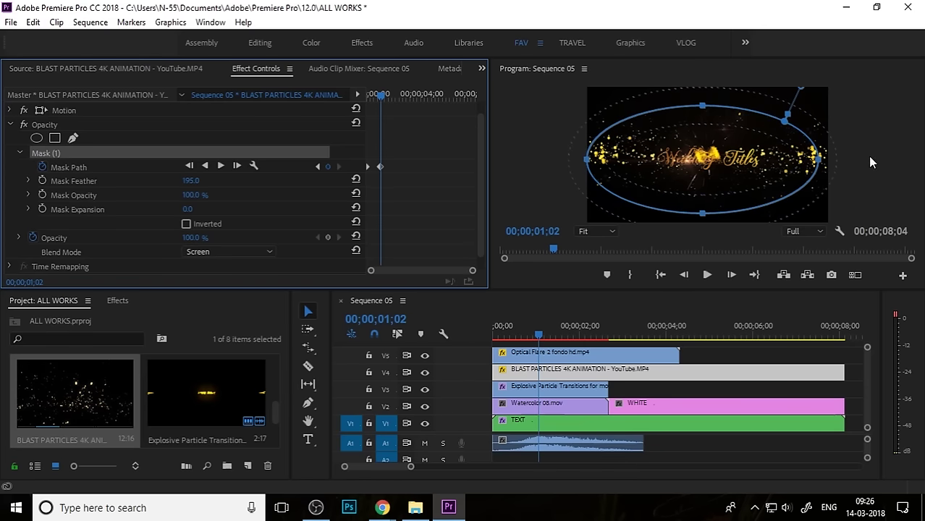
pyautogui.click(232, 127)
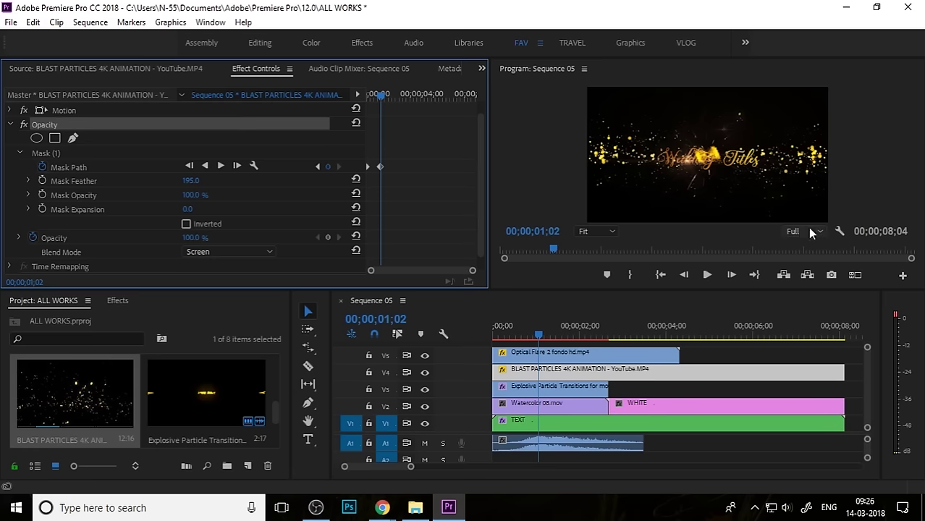
pyautogui.click(71, 153)
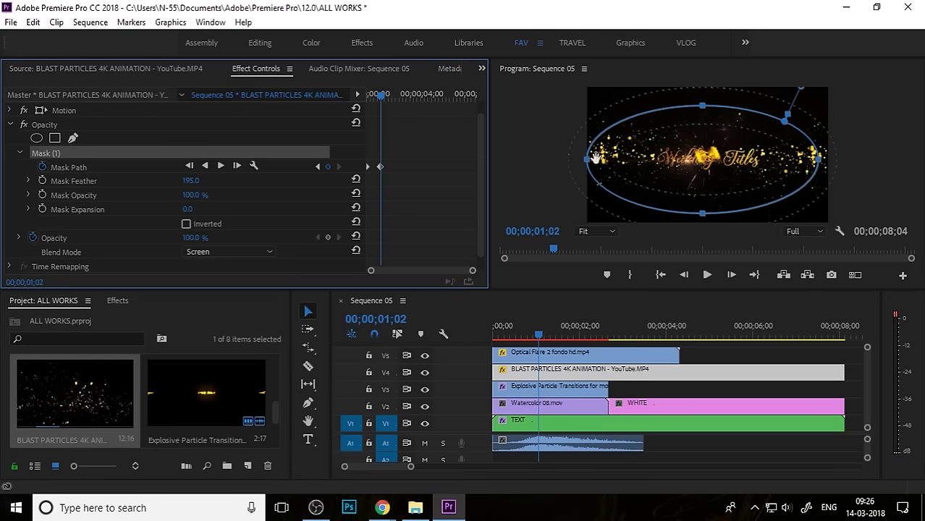
pyautogui.moveTo(586, 162); pyautogui.dragTo(608, 165)
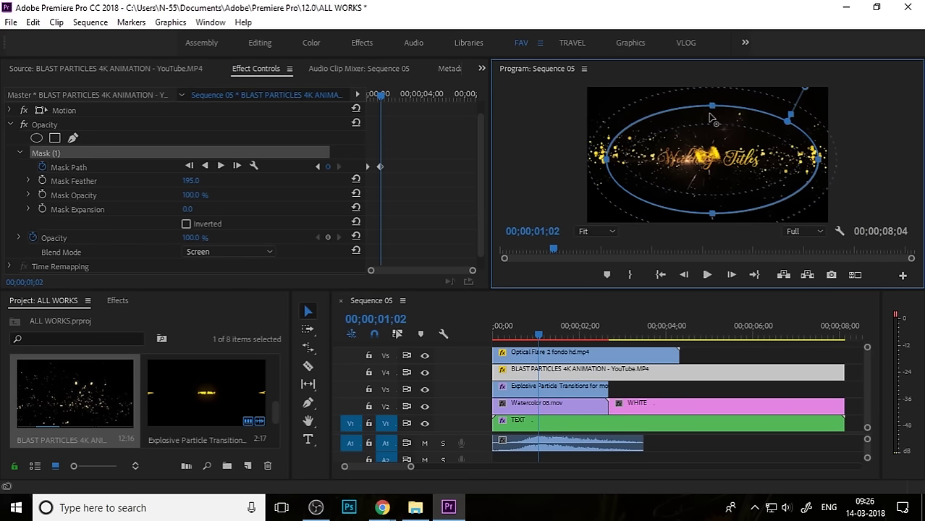
pyautogui.moveTo(709, 116); pyautogui.dragTo(709, 124)
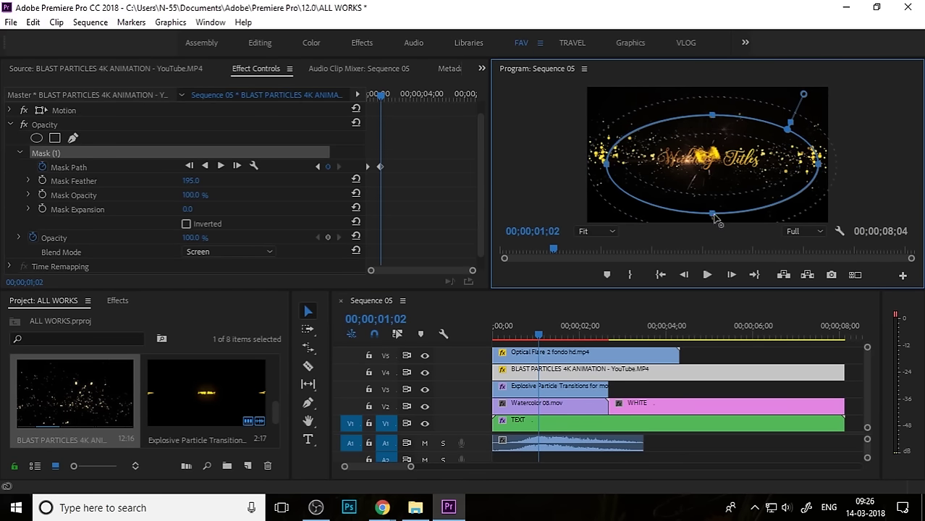
pyautogui.moveTo(714, 211); pyautogui.dragTo(714, 205)
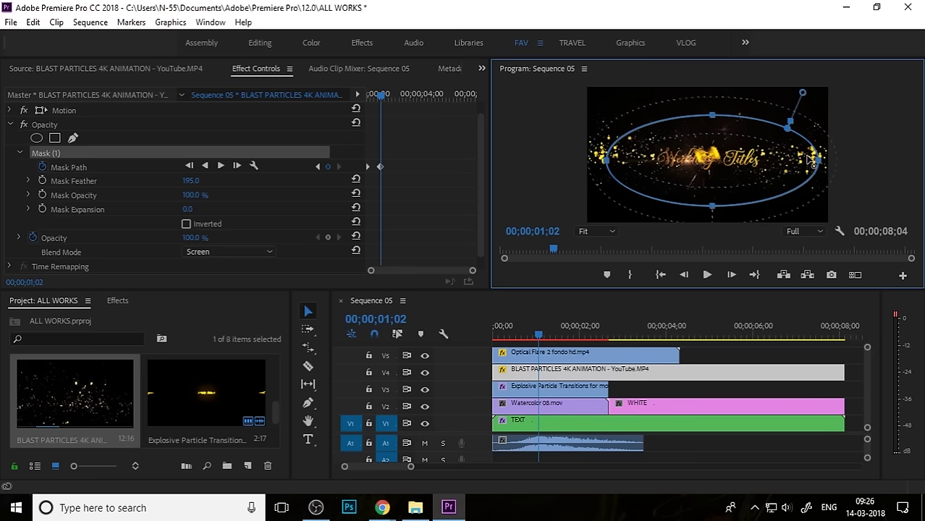
pyautogui.moveTo(813, 165); pyautogui.dragTo(803, 159)
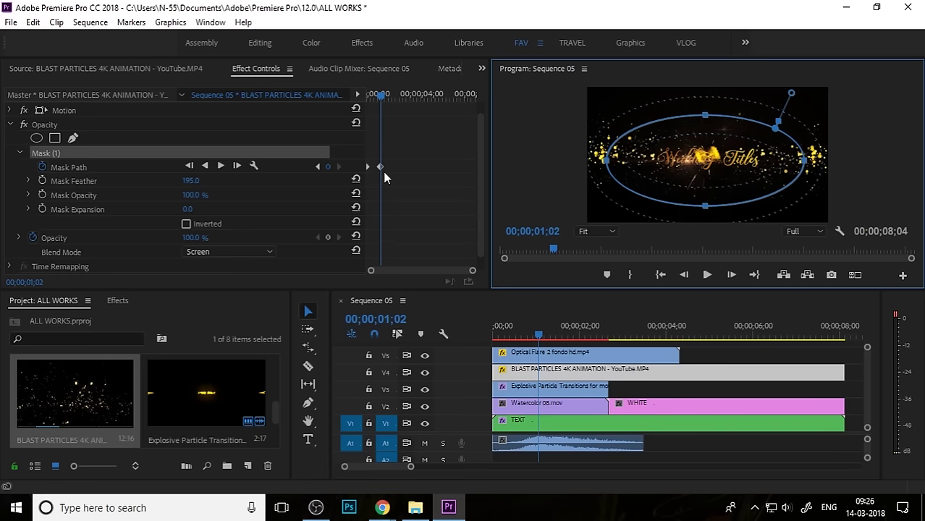
# - Move the second Mask Path keyframe to about 2 seconds and play the sequence from the start
pyautogui.moveTo(385, 172)
pyautogui.mouseDown()
pyautogui.moveTo(418, 172)
pyautogui.moveTo(397, 166)
pyautogui.mouseUp()
pyautogui.moveTo(385, 100); pyautogui.dragTo(344, 123)
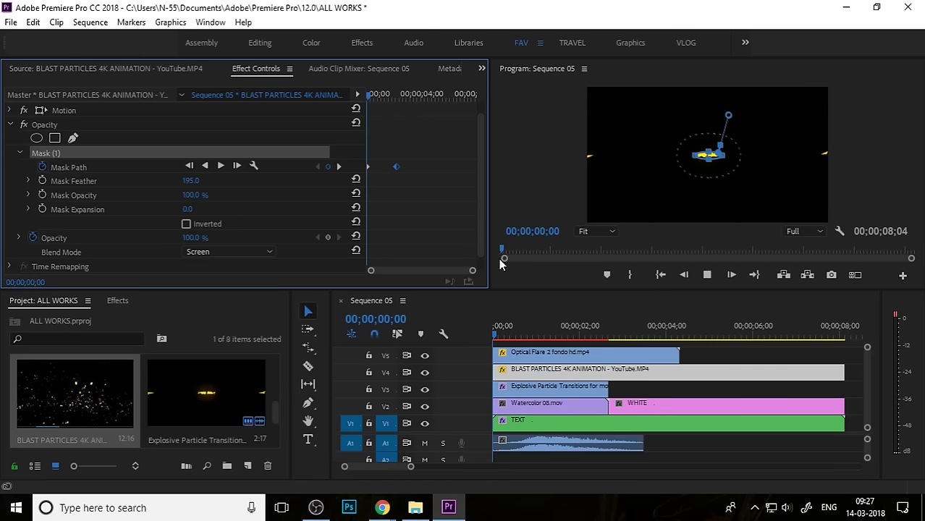
pyautogui.press('space')
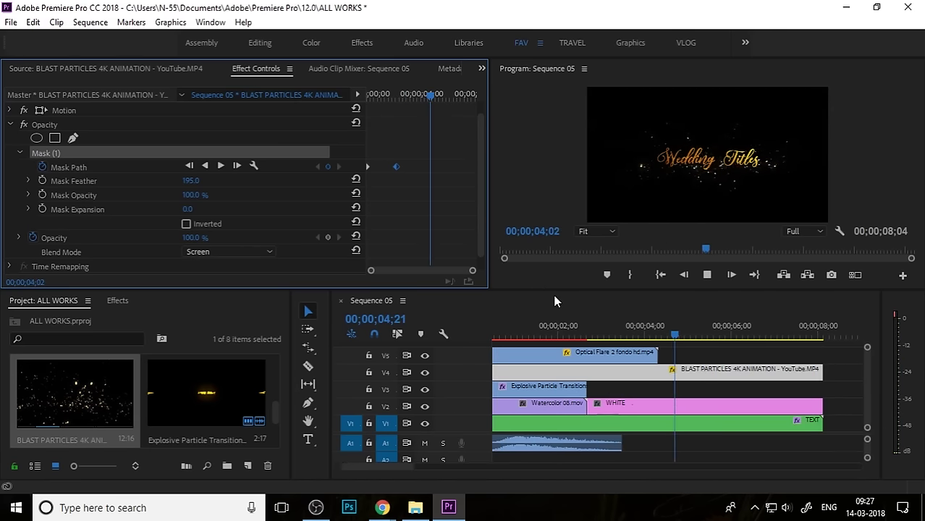
# - Scrub through the latter part of the sequence and replay it from the start to check the masked particles around the title
pyautogui.scroll(-4, 617, 335)
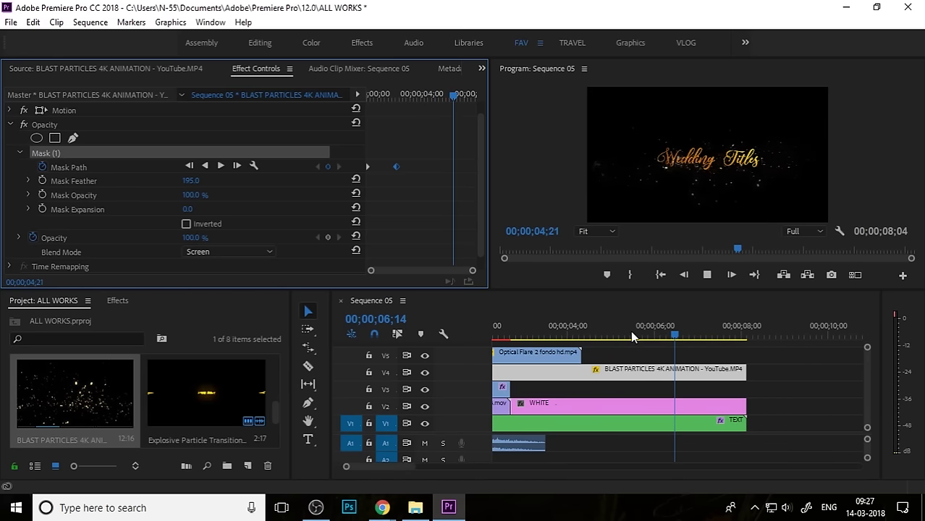
pyautogui.moveTo(629, 333); pyautogui.dragTo(582, 338)
pyautogui.press('Home')
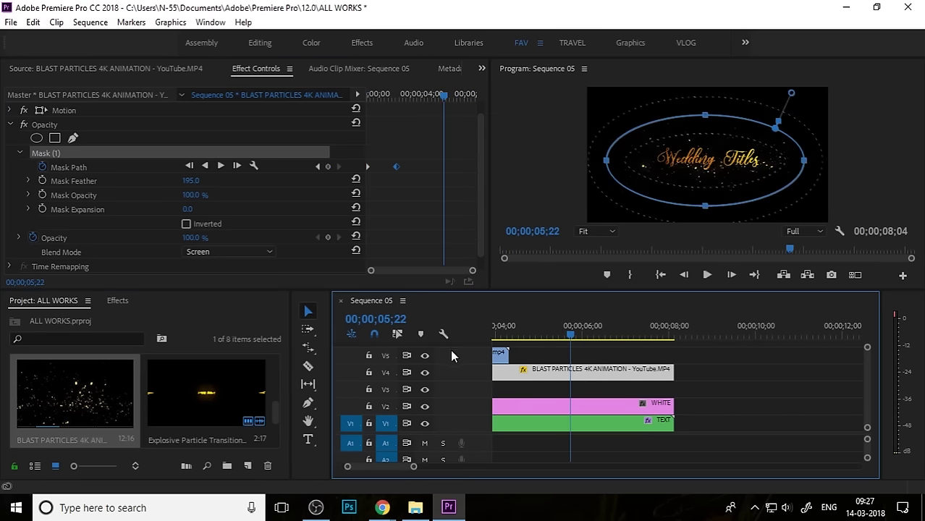
pyautogui.scroll(3, 451, 349)
pyautogui.press('space')
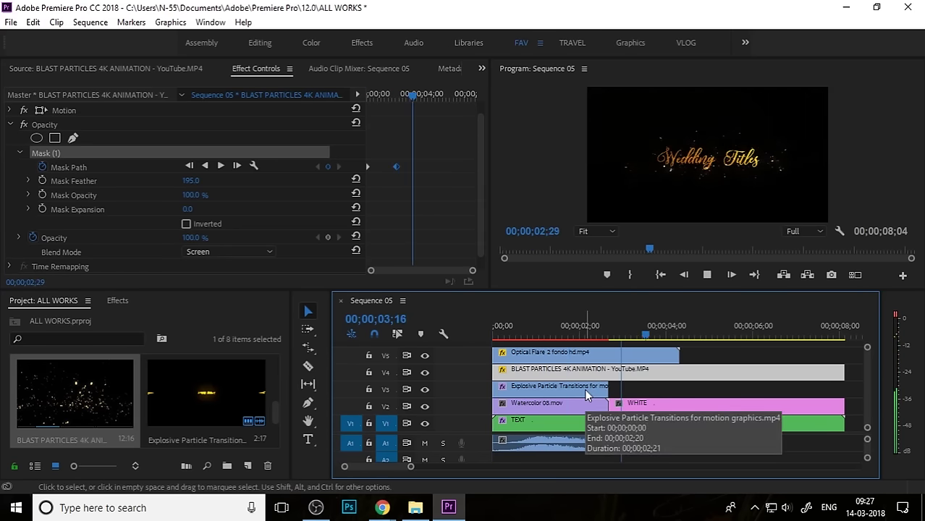
pyautogui.press('space')
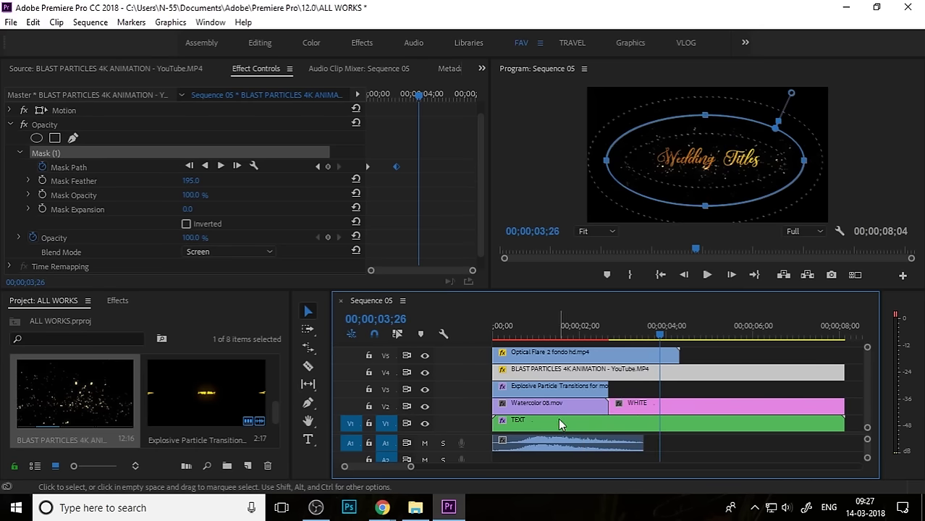
# - Hide the mask outline and play the whole sequence from the start in the maximized Program Monitor
pyautogui.click(837, 159)
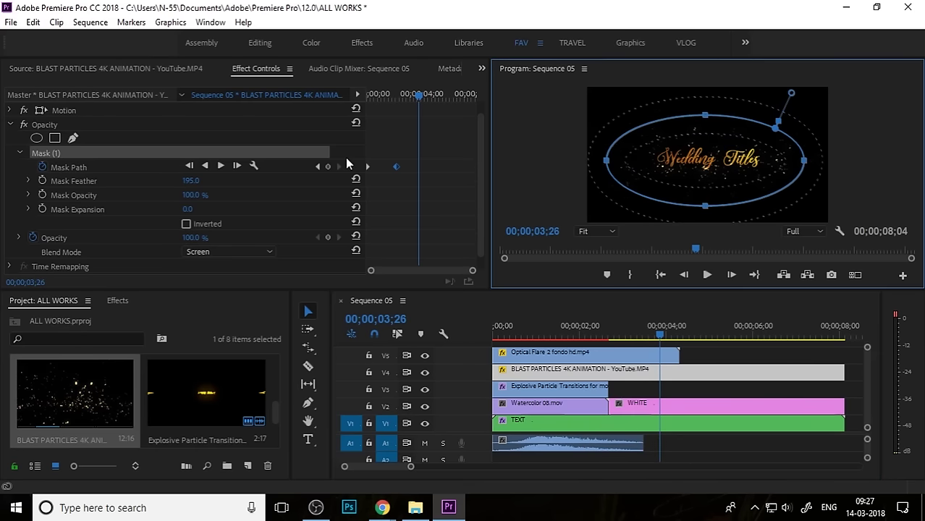
pyautogui.click(69, 129)
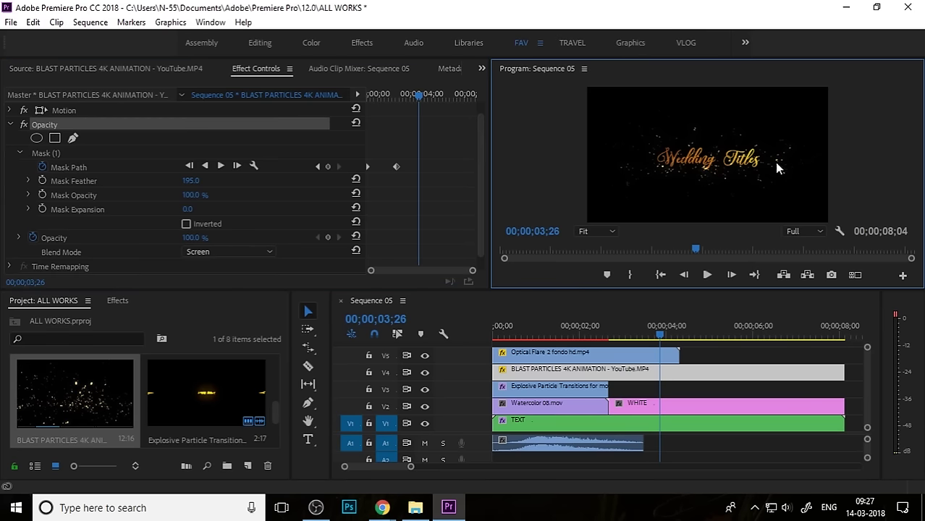
pyautogui.press('`')
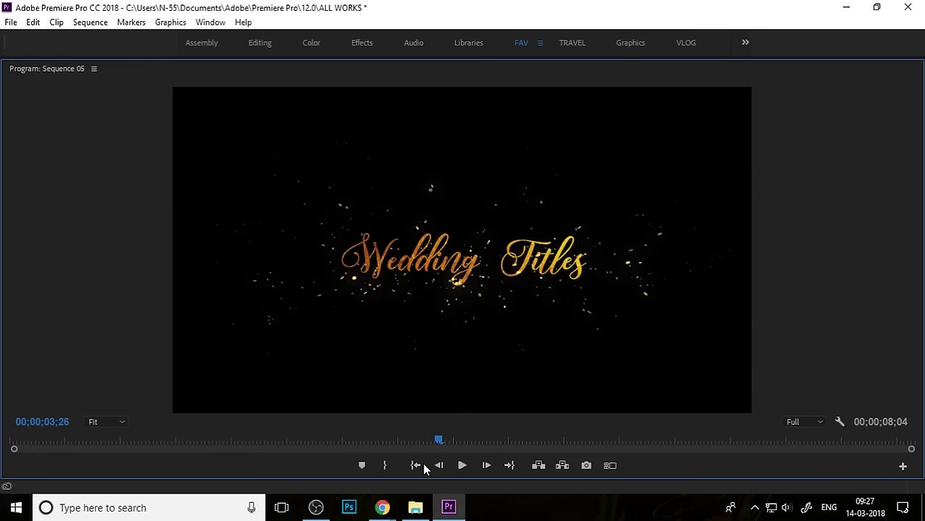
pyautogui.press('Home')
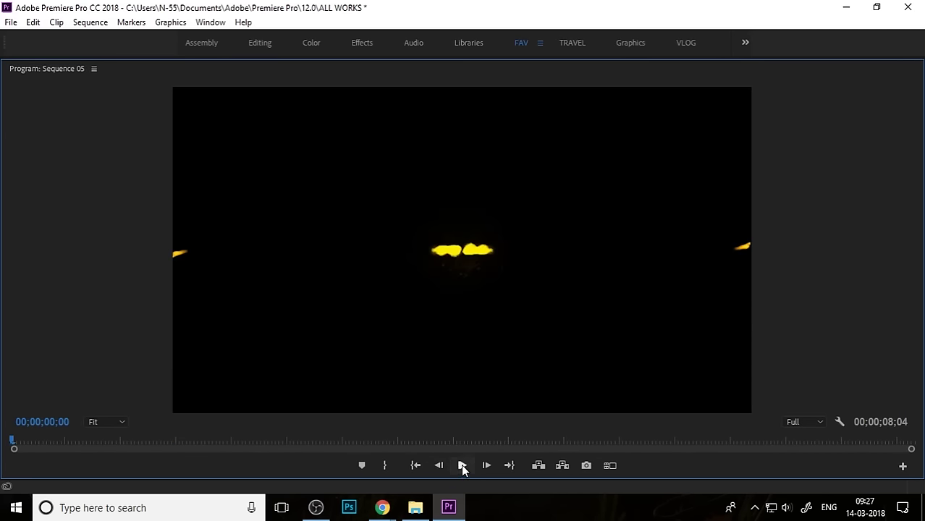
pyautogui.click(463, 467)
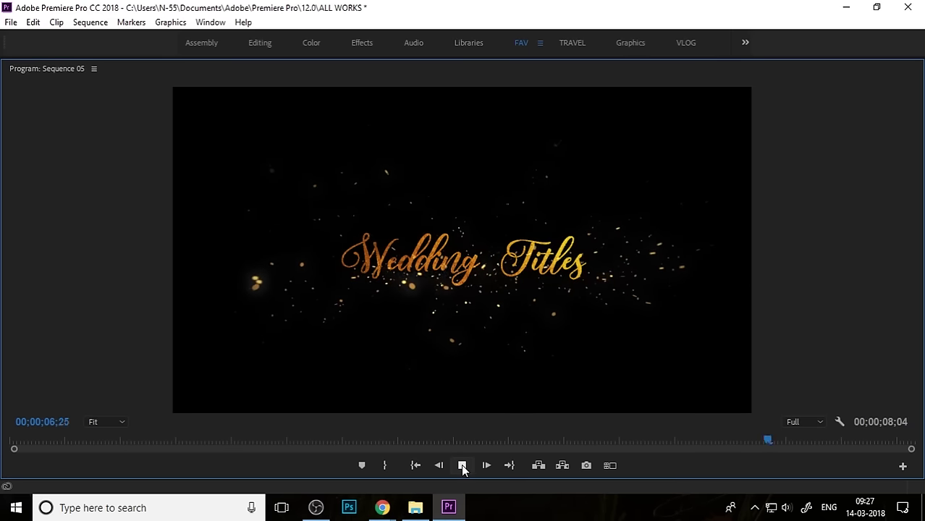
pyautogui.press('`')
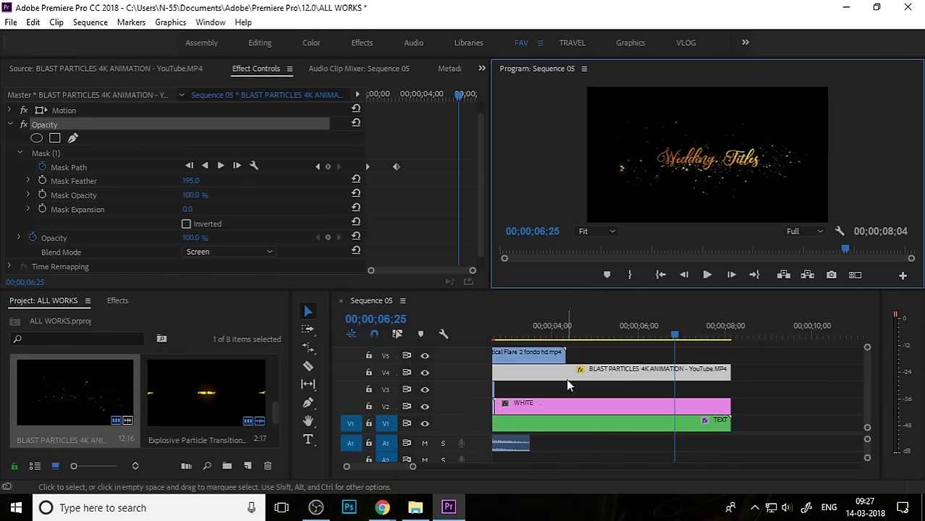
# - Return to the start of the sequence and collapse the Track Matte Key and Opacity settings of the TEXT clip
pyautogui.click(388, 351)
pyautogui.press('Home')
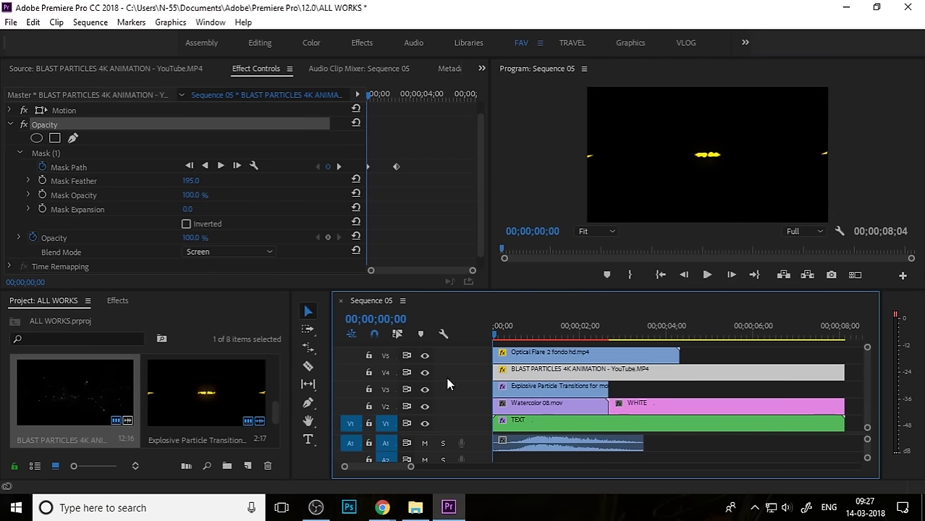
pyautogui.click(528, 424)
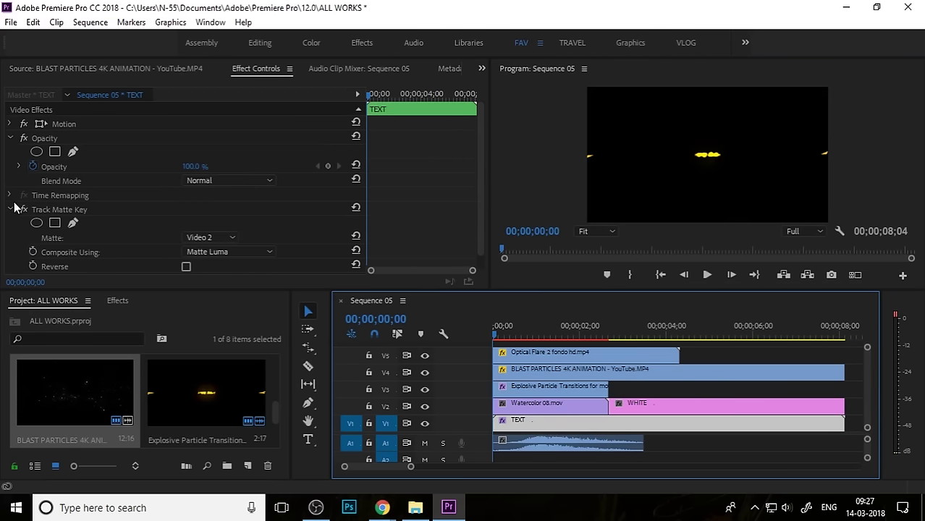
pyautogui.click(11, 209)
pyautogui.click(9, 140)
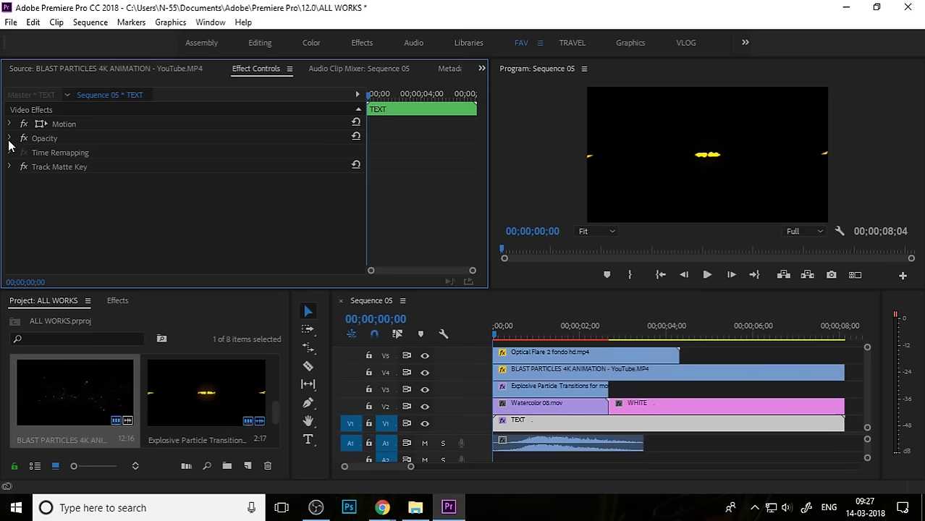
# - Apply the Turbulent Displace distort effect to the TEXT clip and preview it from the start
pyautogui.click(115, 301)
pyautogui.scroll(3, 99, 436)
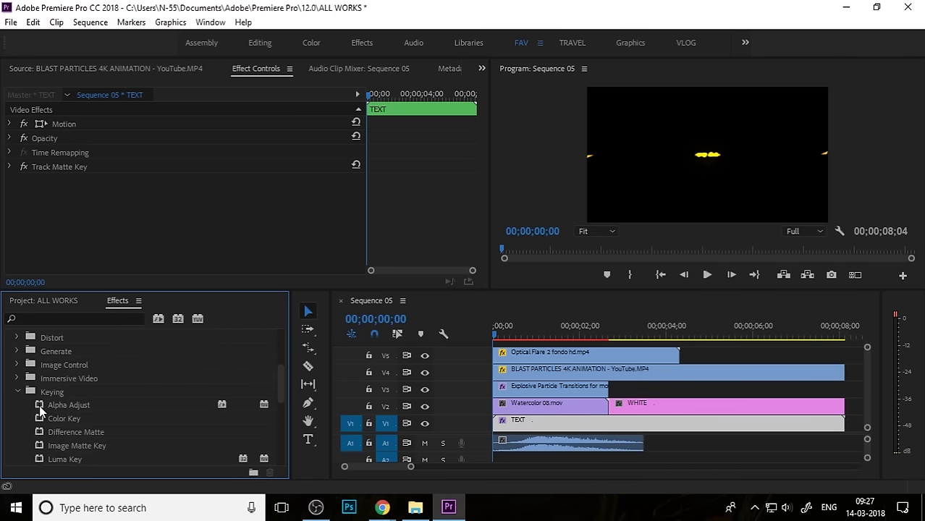
pyautogui.click(19, 391)
pyautogui.scroll(5, 76, 406)
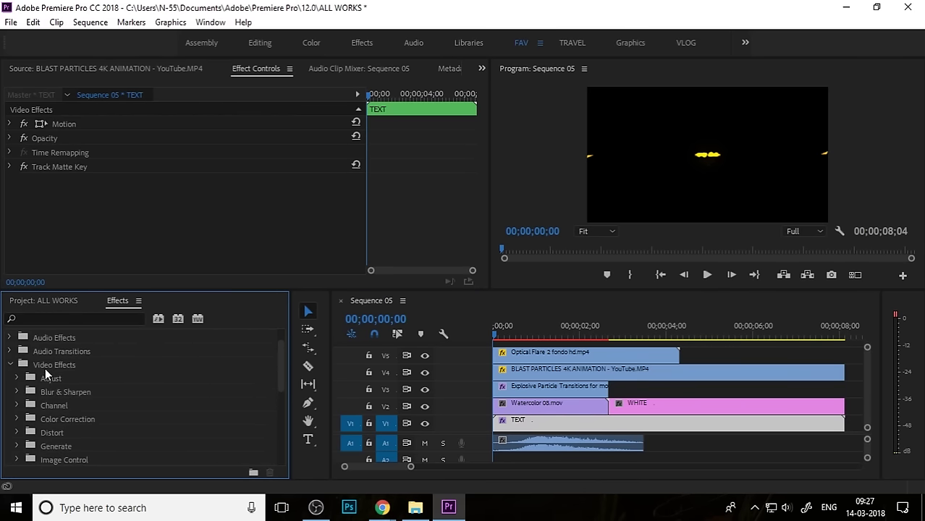
pyautogui.scroll(-3, 69, 391)
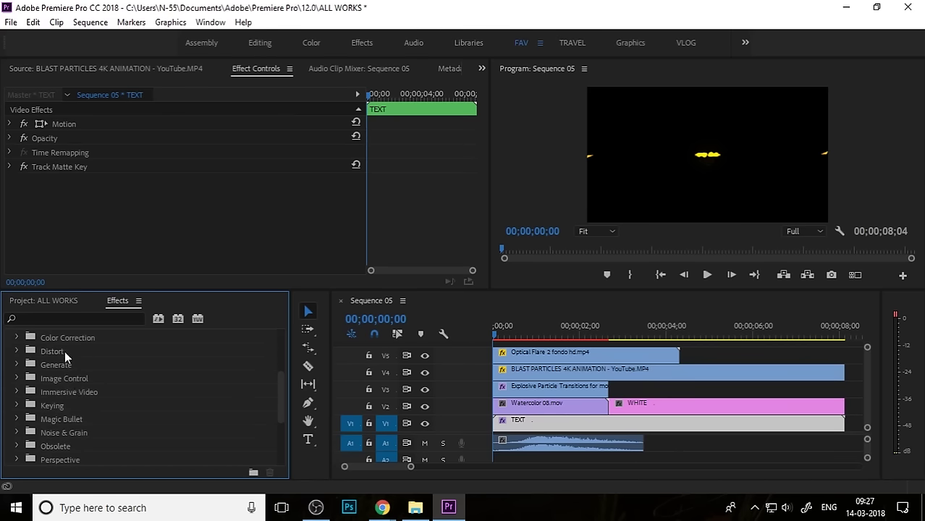
pyautogui.doubleClick(63, 347)
pyautogui.scroll(-4, 75, 388)
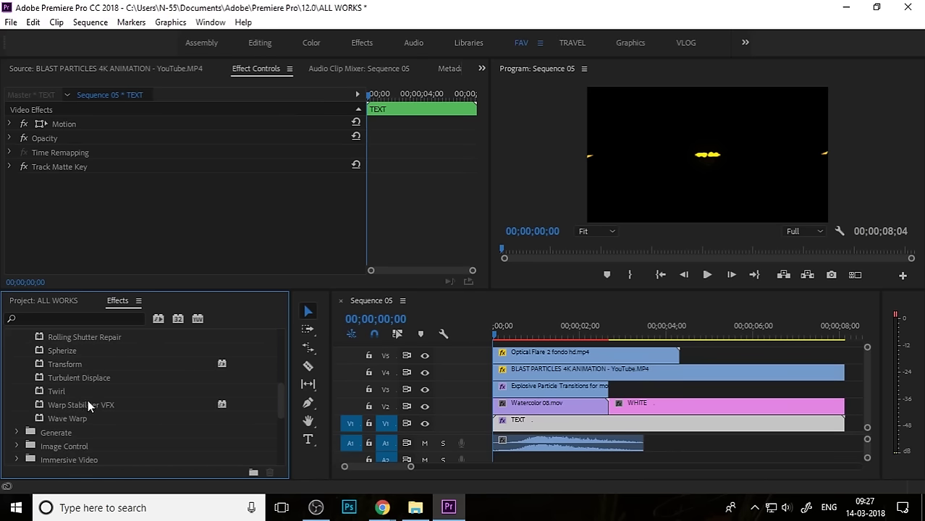
pyautogui.moveTo(90, 379); pyautogui.dragTo(541, 423)
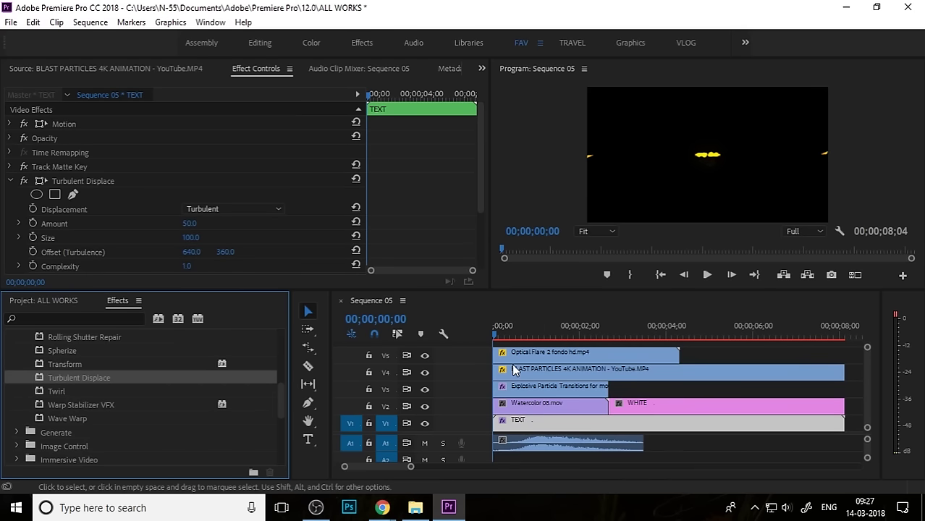
pyautogui.click(524, 344)
pyautogui.press('space')
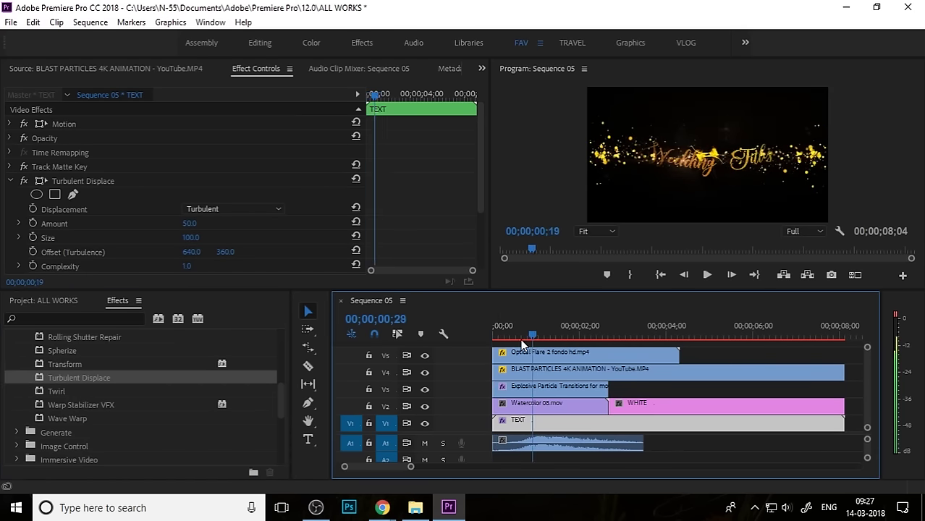
pyautogui.moveTo(522, 340); pyautogui.dragTo(484, 339)
# - Animate Turbulent Displace Evolution with a keyframe at the sequence start and one of 2x39.0° at 00;00;05;17
pyautogui.scroll(-2, 123, 239)
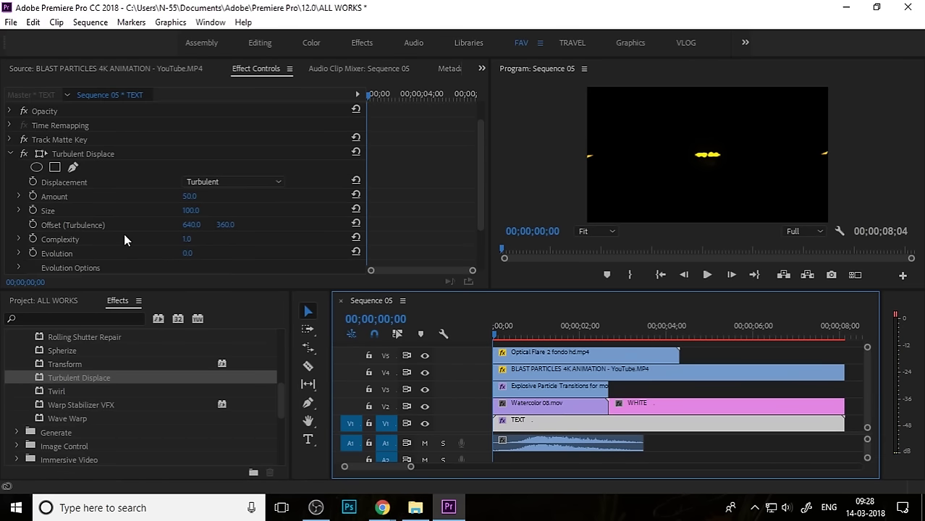
pyautogui.scroll(-1, 124, 239)
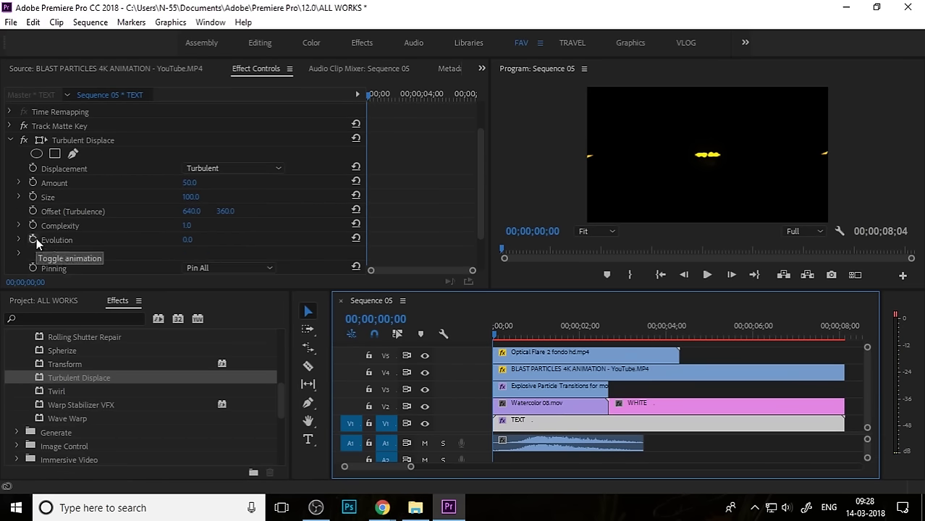
pyautogui.click(35, 240)
pyautogui.moveTo(500, 334); pyautogui.dragTo(733, 338)
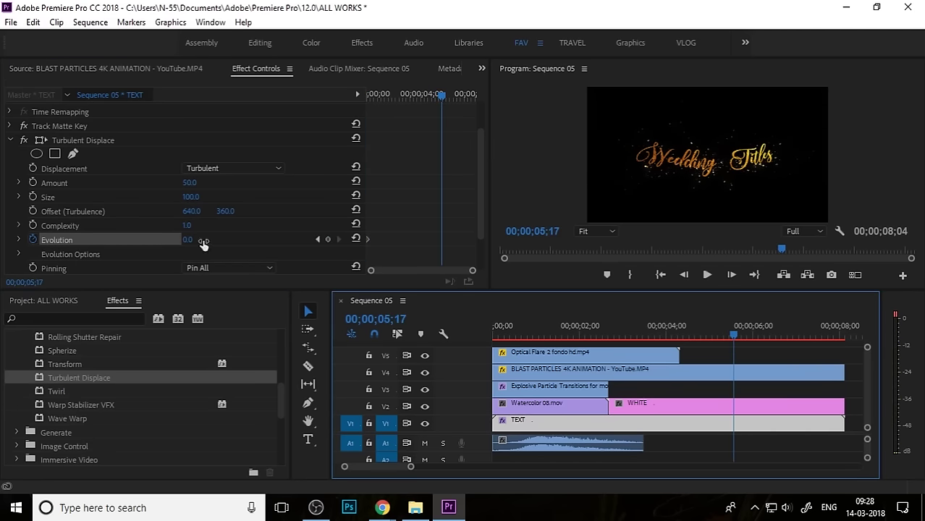
pyautogui.moveTo(190, 240)
pyautogui.mouseDown()
pyautogui.moveTo(254, 239)
pyautogui.moveTo(178, 242)
pyautogui.mouseUp()
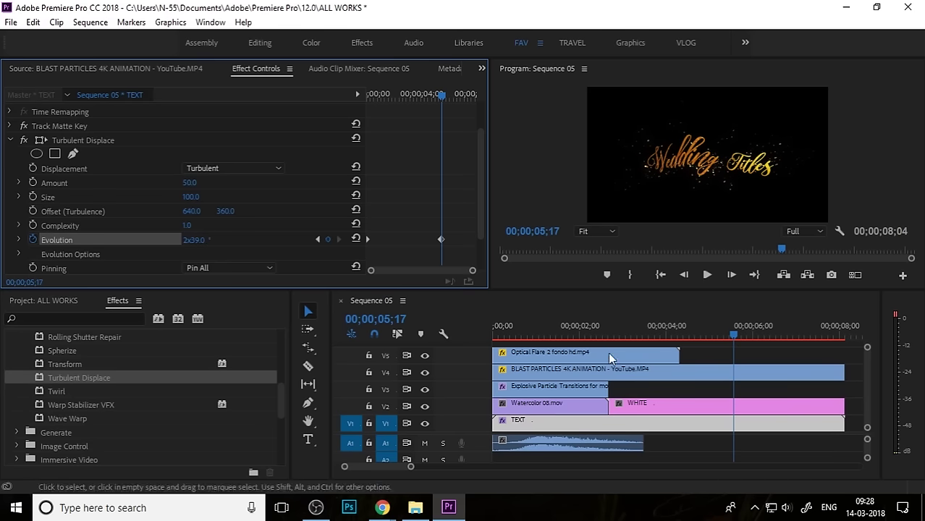
# - Move the second Evolution keyframe near the end of the TEXT clip and preview the animation from the start
pyautogui.moveTo(717, 337); pyautogui.dragTo(447, 347)
pyautogui.moveTo(440, 240); pyautogui.dragTo(556, 316)
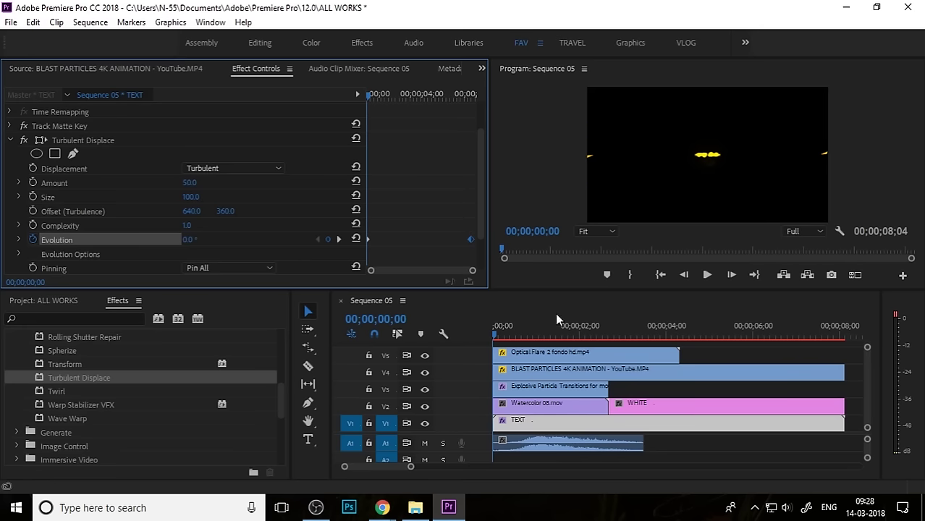
pyautogui.press('space')
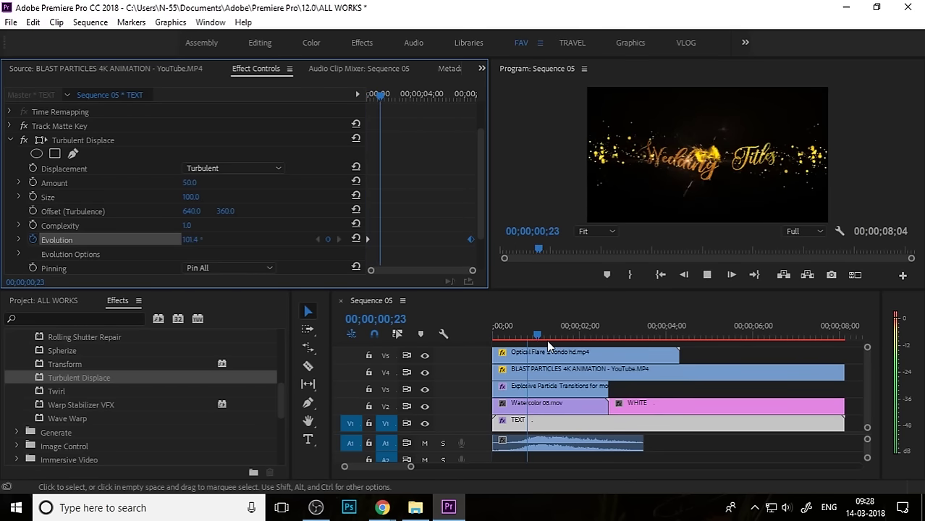
pyautogui.press('space')
# - Set the Evolution keyframe at the start of the sequence to -231.0° and check the distorted title early in the reveal
pyautogui.click(401, 331)
pyautogui.press('Home')
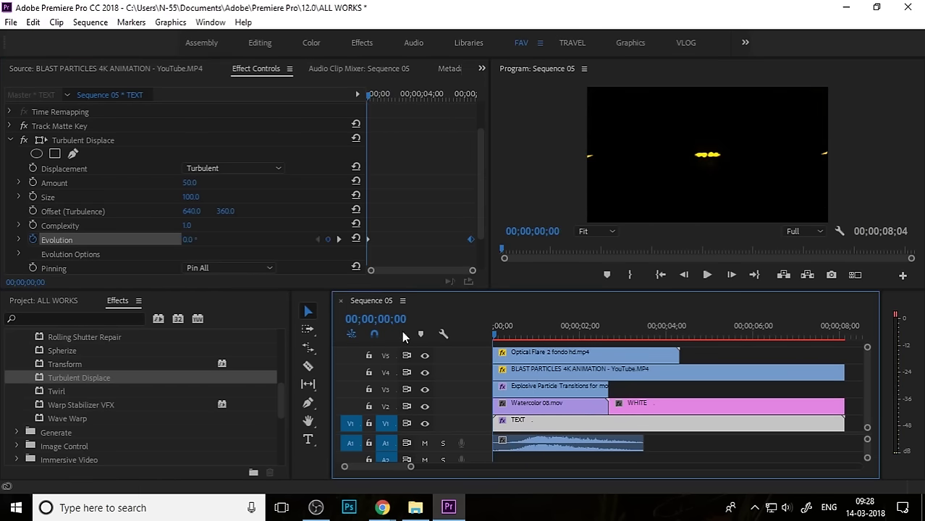
pyautogui.moveTo(204, 242); pyautogui.dragTo(108, 238)
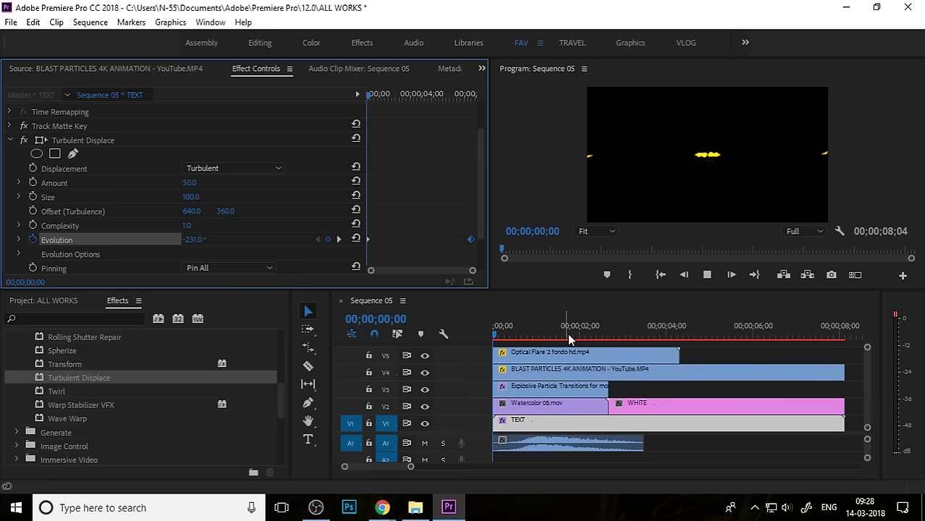
pyautogui.click(530, 327)
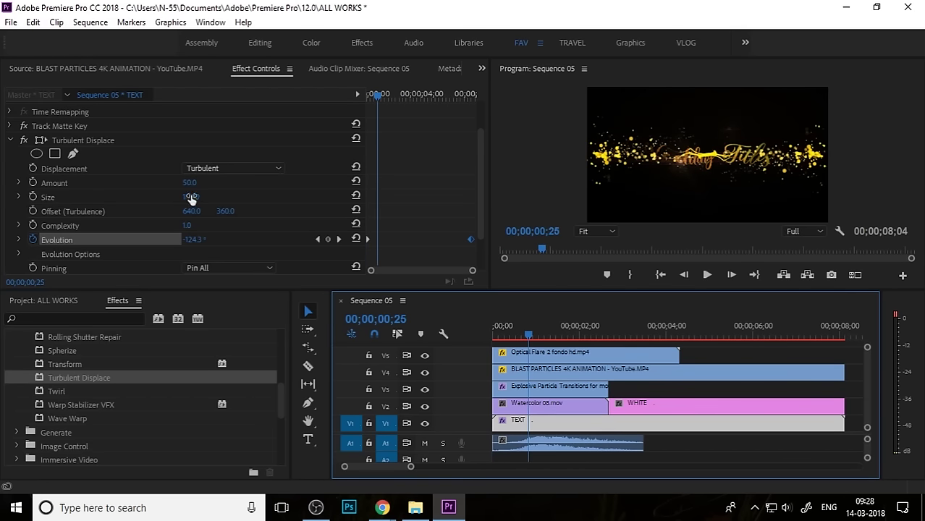
# - Try a Turbulent Displace Size of 5.0 and preview the title around 2 seconds
pyautogui.moveTo(190, 199); pyautogui.dragTo(201, 194)
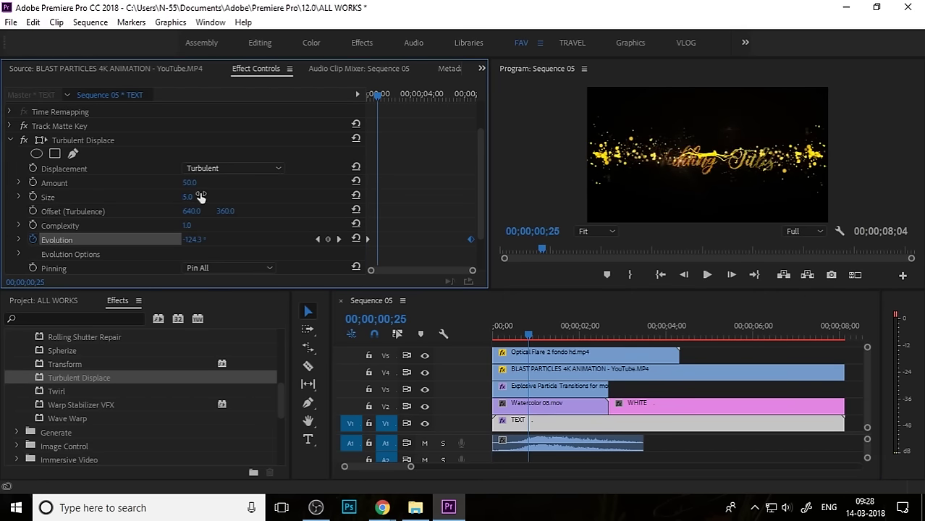
pyautogui.moveTo(557, 335); pyautogui.dragTo(577, 332)
pyautogui.press('space')
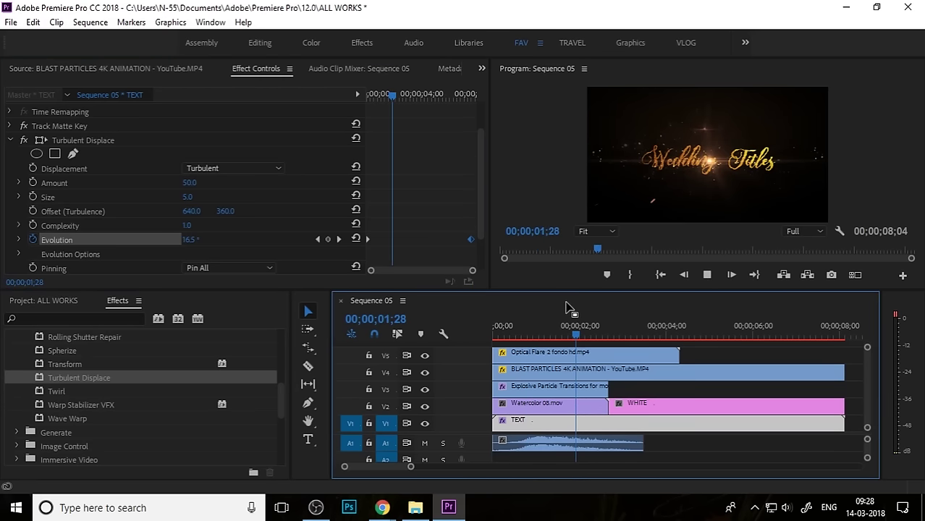
# - Set the Turbulent Displace Size to 18.0 and Amount to 11.0, and replay the sequence from the start
pyautogui.moveTo(188, 197); pyautogui.dragTo(172, 183)
pyautogui.click(550, 318)
pyautogui.press('Home')
pyautogui.press('space')
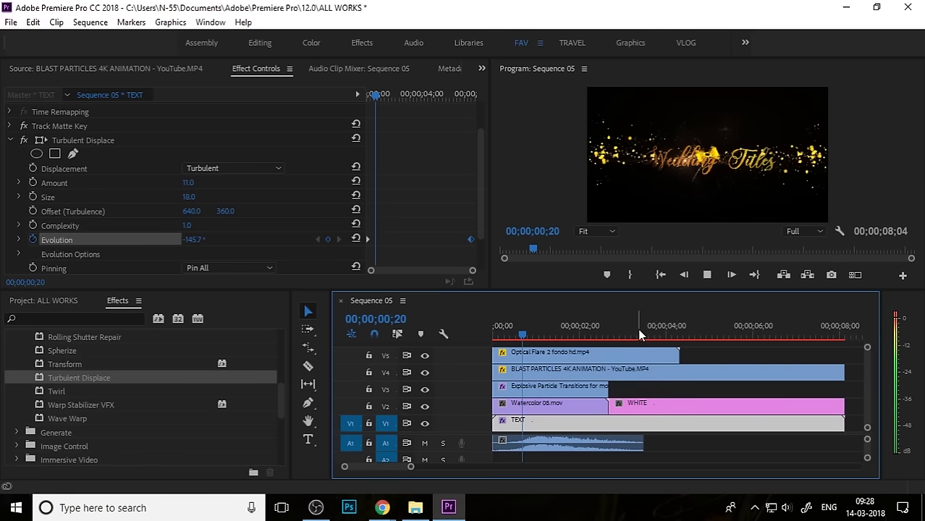
pyautogui.press('space')
# - Set the Turbulent Displace Amount to 65.0, preview the reveal and return to the start of the sequence
pyautogui.moveTo(189, 183); pyautogui.dragTo(201, 192)
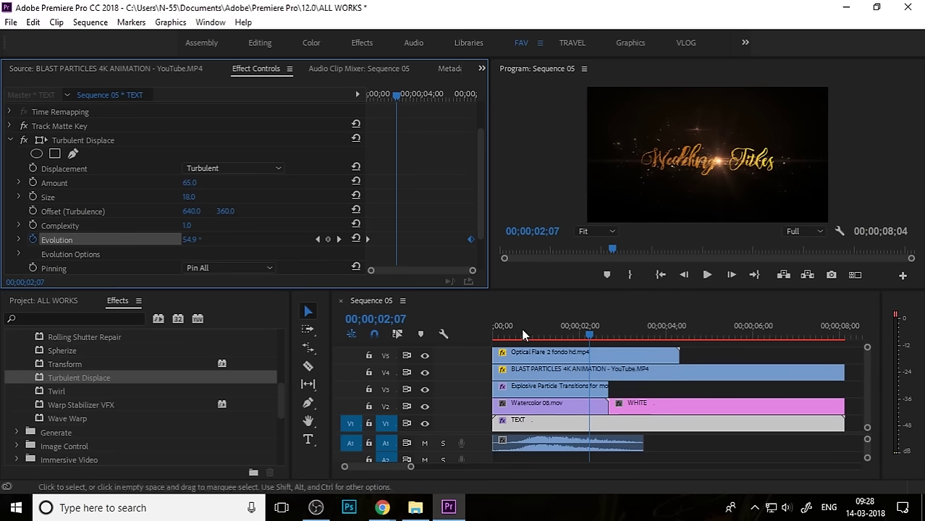
pyautogui.moveTo(524, 335); pyautogui.dragTo(421, 335)
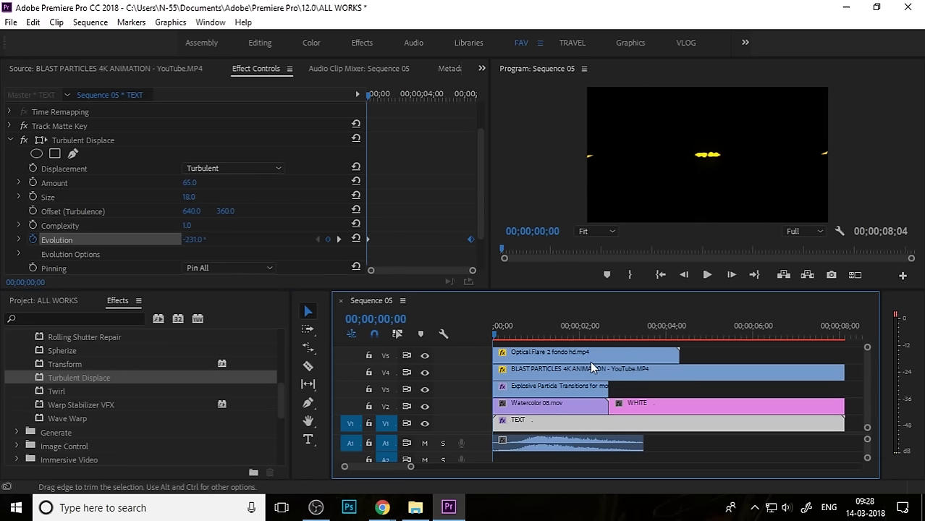
pyautogui.press('space')
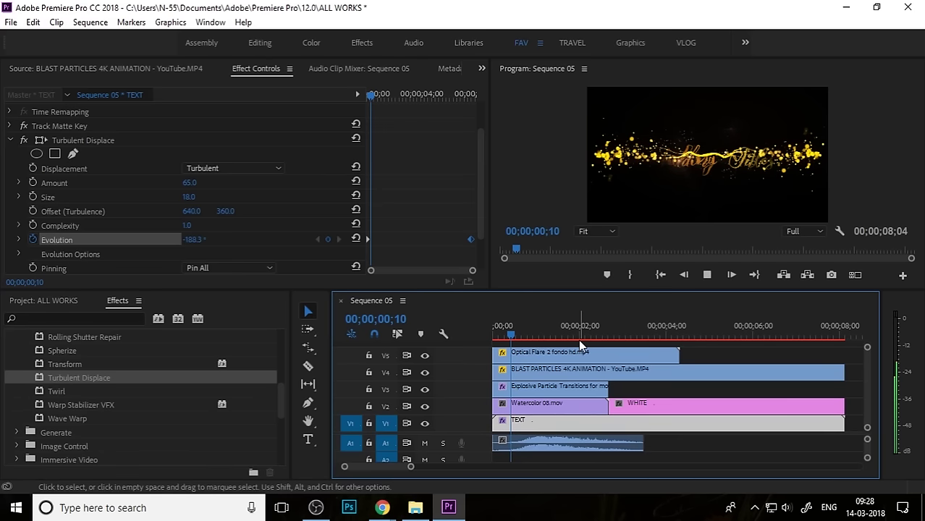
pyautogui.click(578, 340)
pyautogui.moveTo(583, 334); pyautogui.dragTo(455, 340)
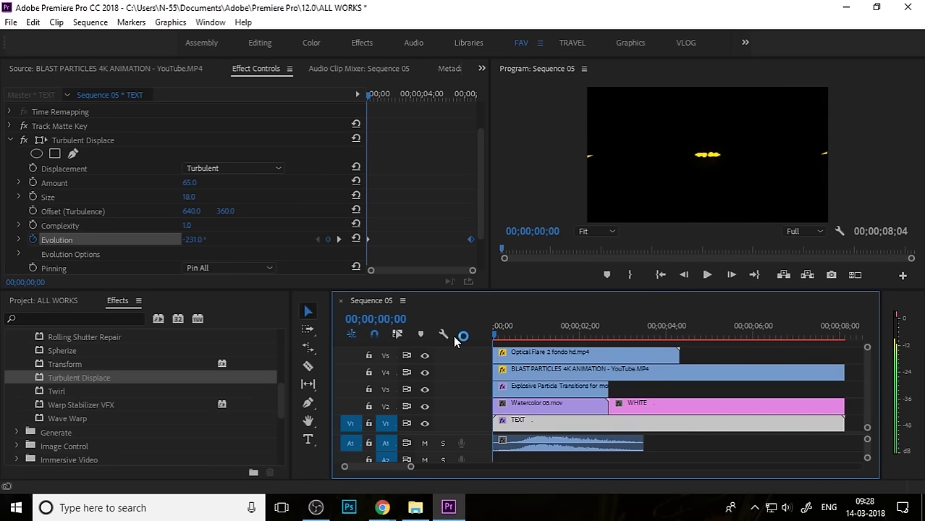
# - Enable keyframing for Turbulent Displace Size and Amount at the sequence start, and set Size to 2.0 at 00;00;05;15
pyautogui.click(36, 190)
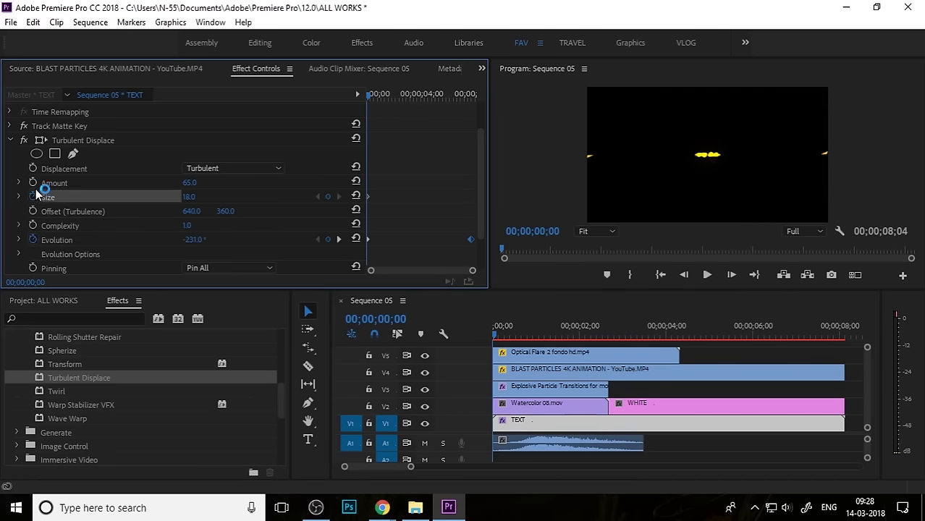
pyautogui.click(33, 183)
pyautogui.moveTo(556, 326); pyautogui.dragTo(731, 335)
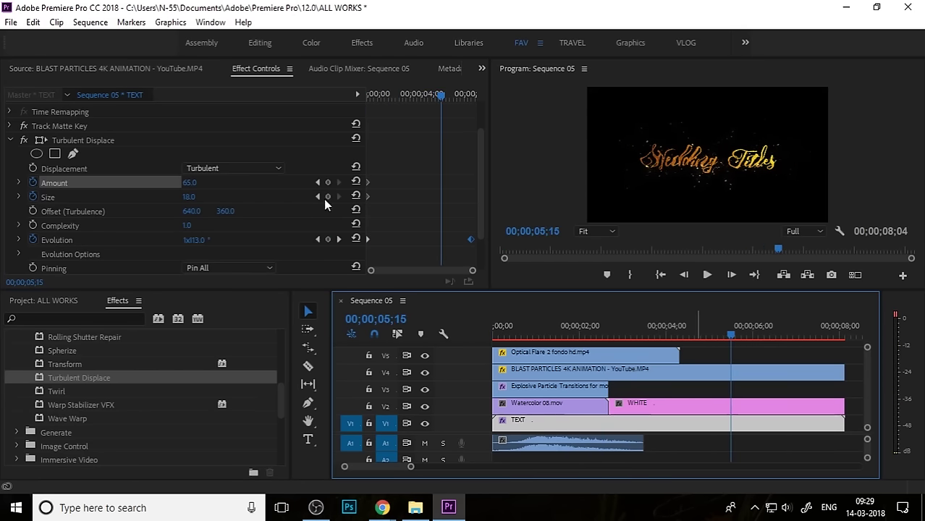
pyautogui.click(194, 197)
pyautogui.write('2')
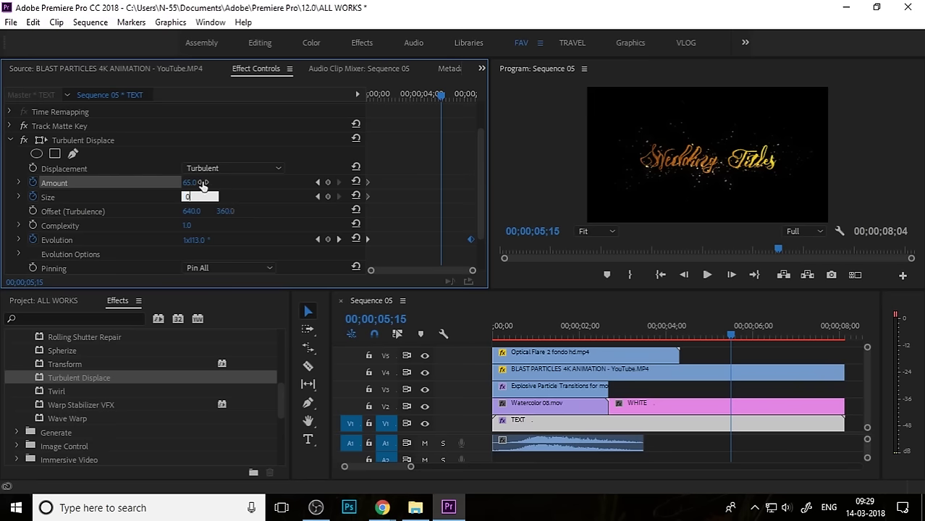
pyautogui.press('Return')
# - Set the Turbulent Displace Amount to 0.0 at 00;00;05;15 and play the sequence from the start
pyautogui.click(206, 182)
pyautogui.write('0')
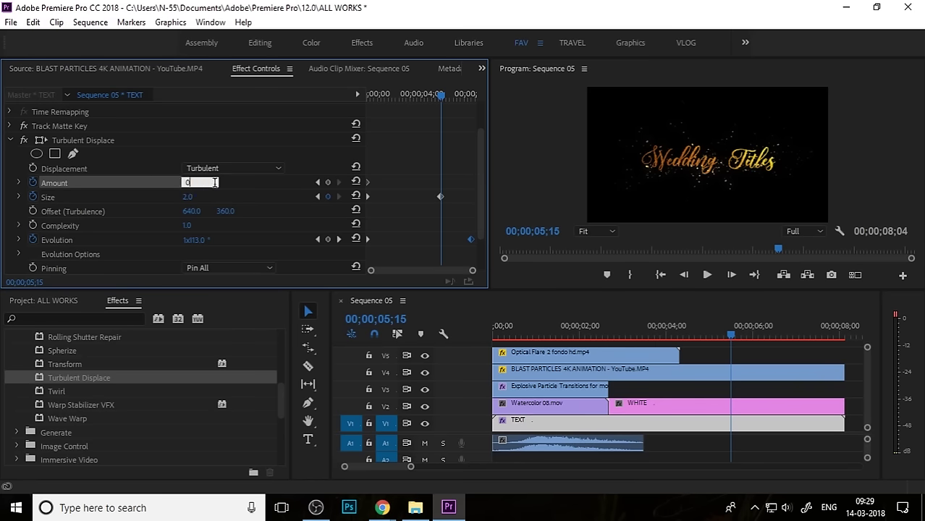
pyautogui.press('Tab')
pyautogui.click(242, 201)
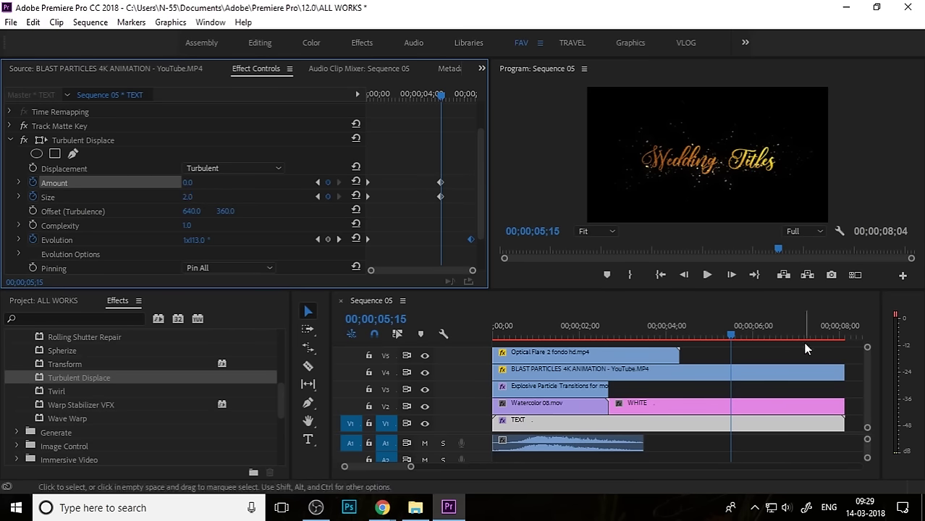
pyautogui.moveTo(723, 329); pyautogui.dragTo(445, 338)
pyautogui.press('space')
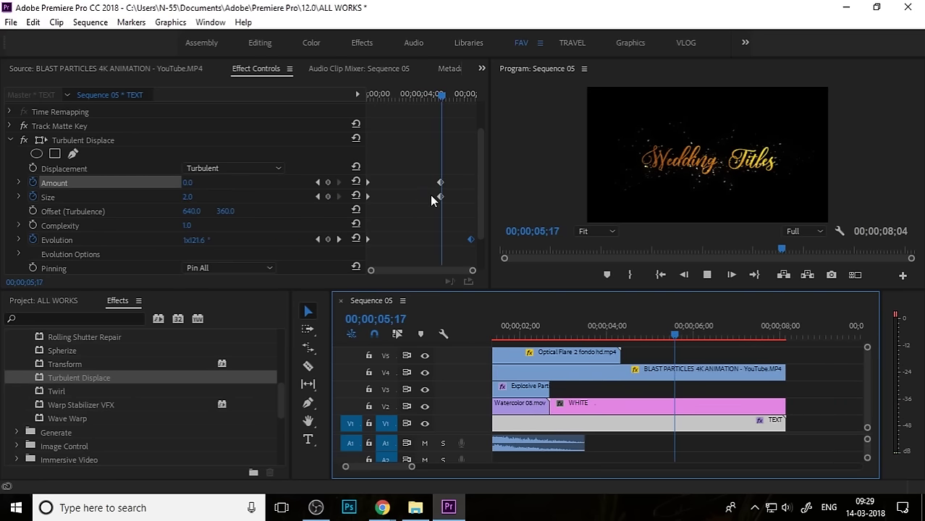
# - Move the ending Amount and Size keyframes to line up with the last Evolution keyframe, and preview the title enlarged from the start
pyautogui.moveTo(463, 171); pyautogui.dragTo(472, 202)
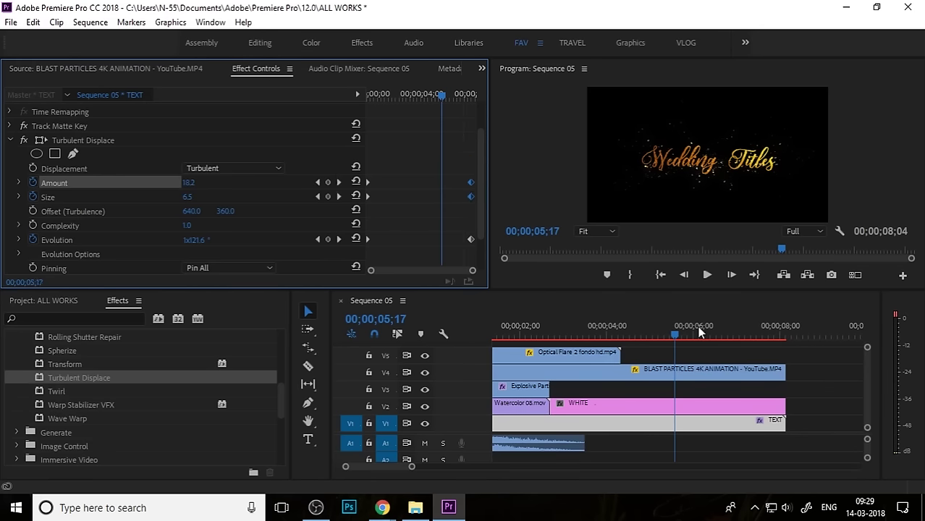
pyautogui.click(655, 326)
pyautogui.click(655, 195)
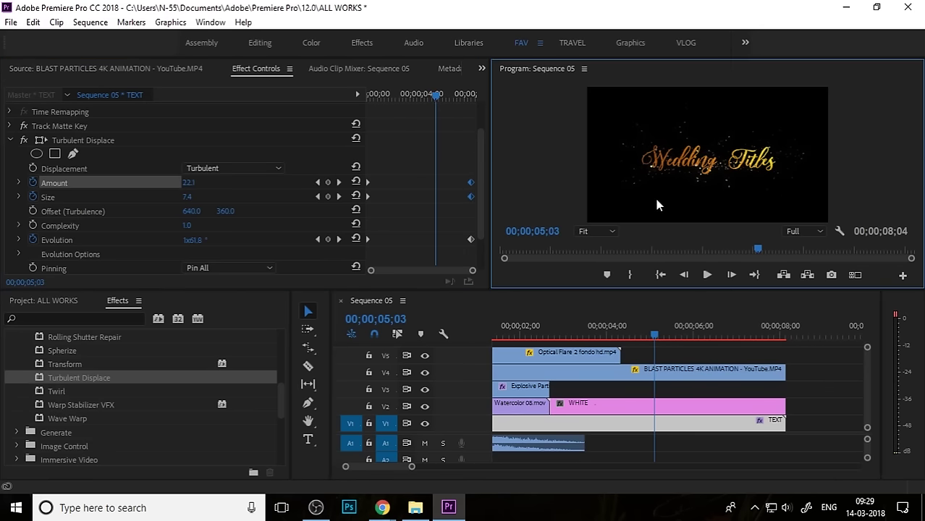
pyautogui.press('`')
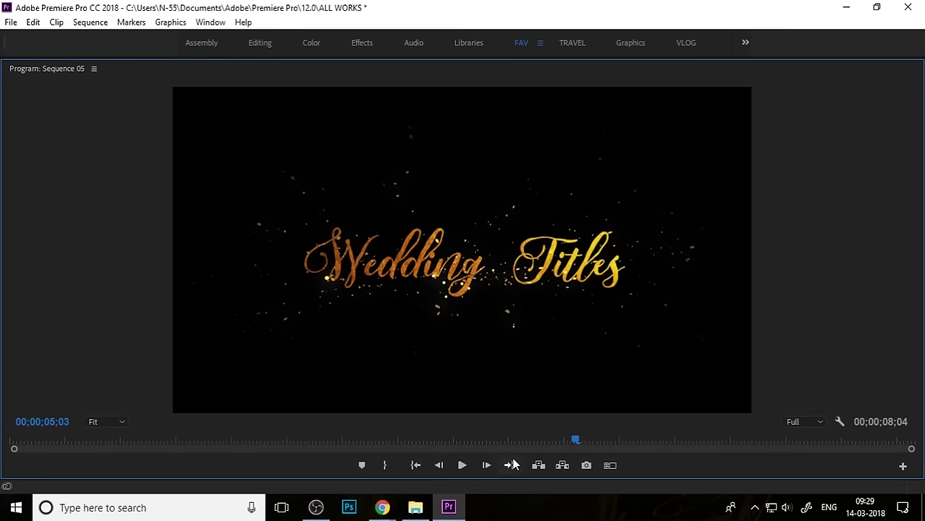
pyautogui.press('Home')
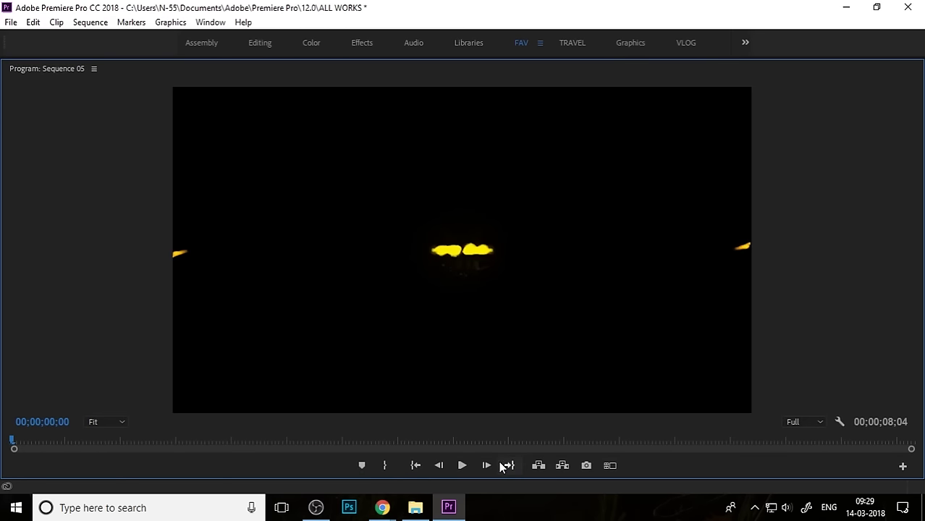
pyautogui.click(462, 467)
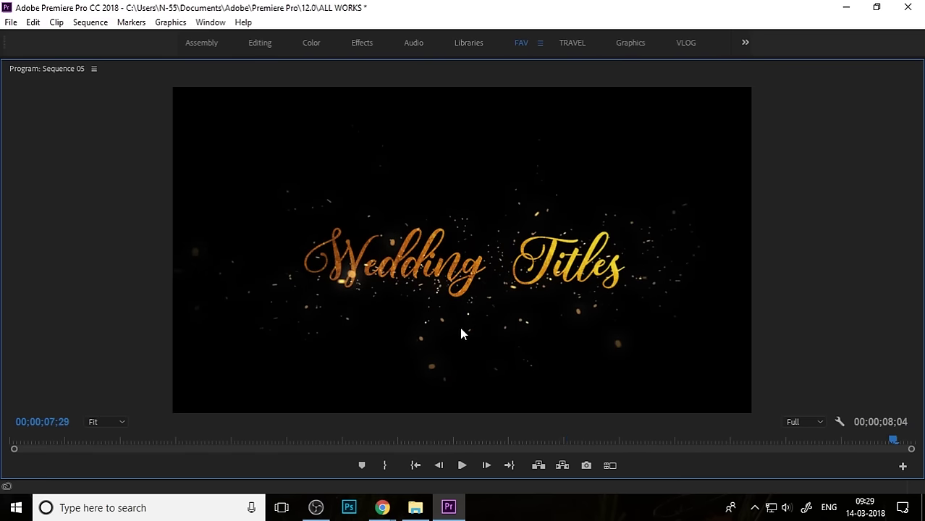
pyautogui.press('`')
# - Set the Amount keyframe at the start of the sequence to 40.0 and preview the reveal in the enlarged program monitor
pyautogui.moveTo(604, 341); pyautogui.dragTo(317, 348)
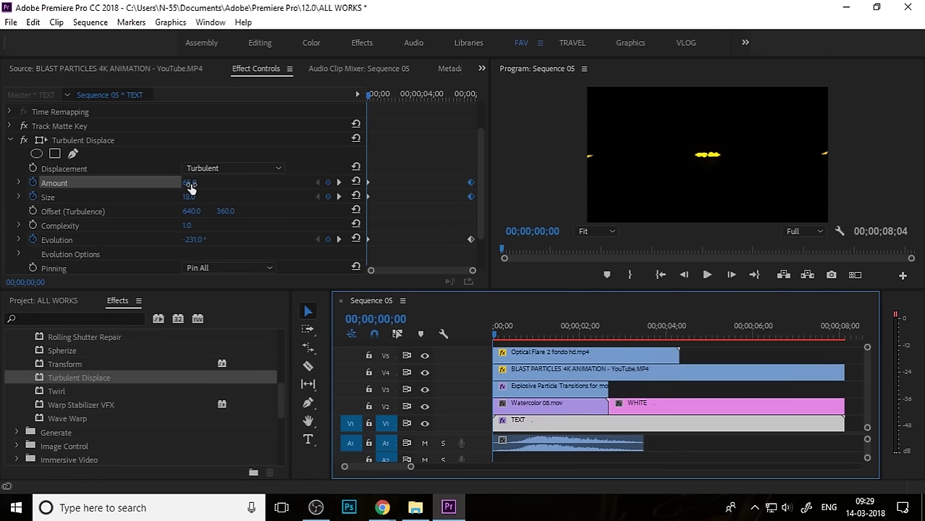
pyautogui.click(194, 182)
pyautogui.write('40')
pyautogui.press('Return')
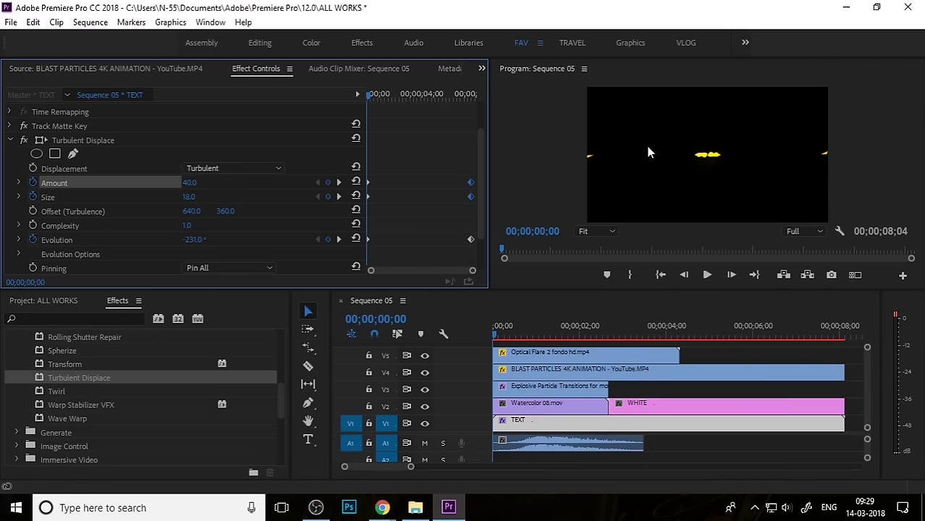
pyautogui.press('`')
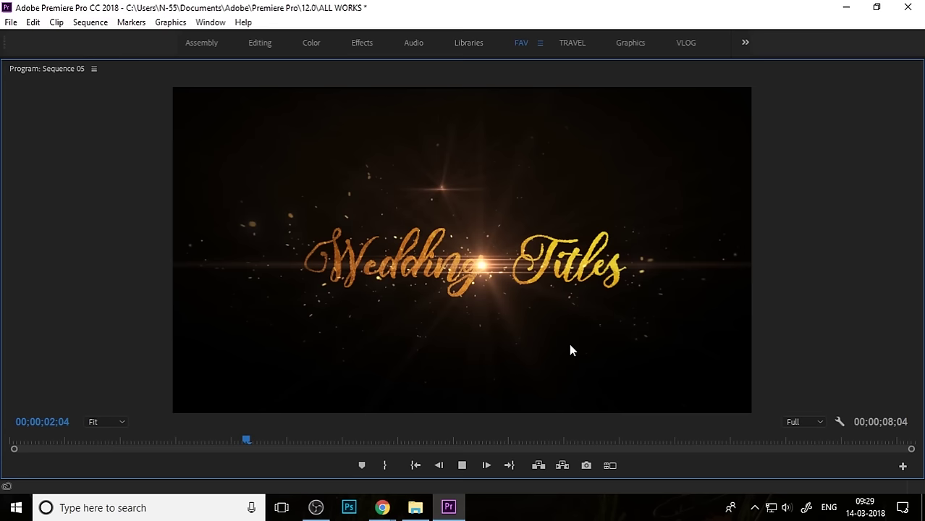
pyautogui.press('space')
pyautogui.press('`')
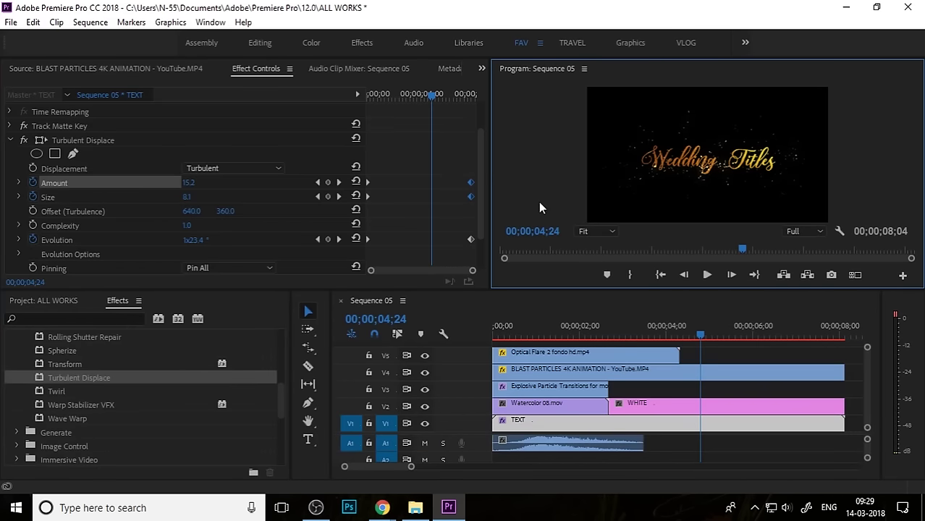
# - Move the ending Amount and Size keyframes slightly past the last Evolution keyframe, and replay the enlarged title from the start
pyautogui.click(456, 172)
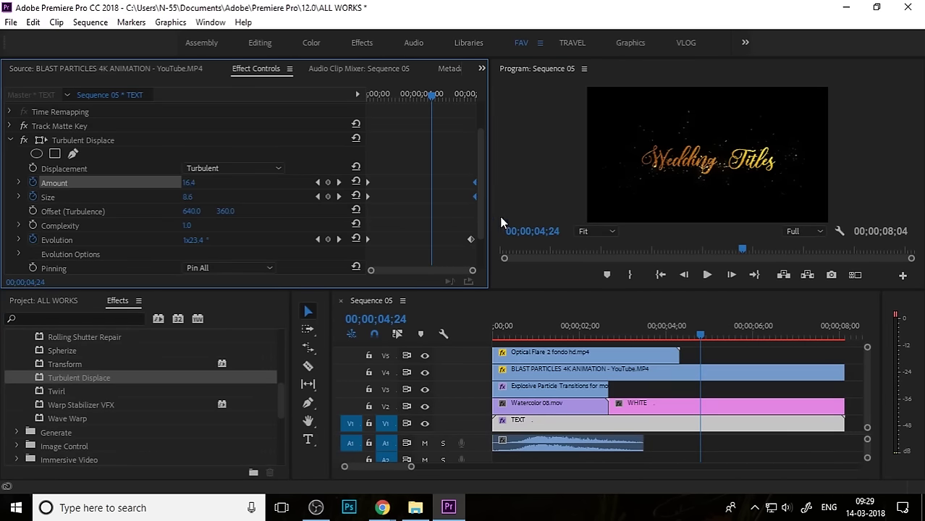
pyautogui.press('`')
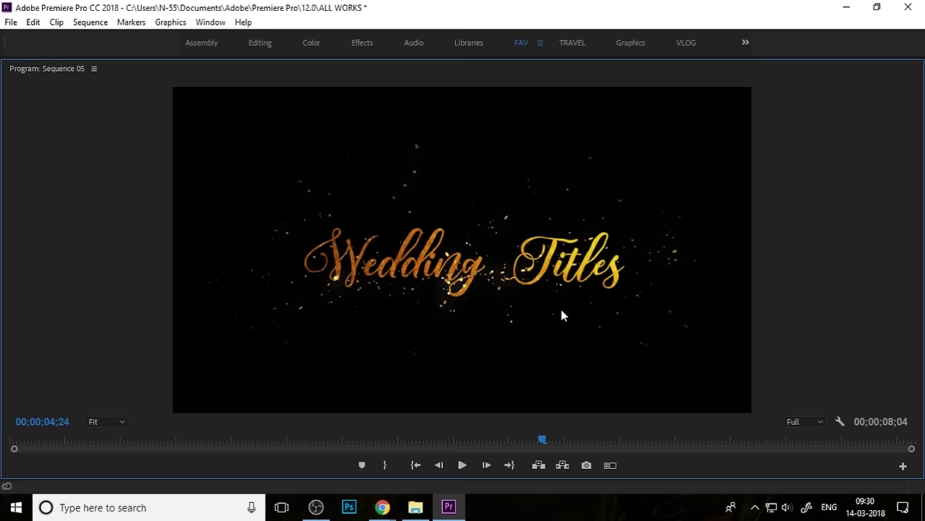
pyautogui.click(460, 466)
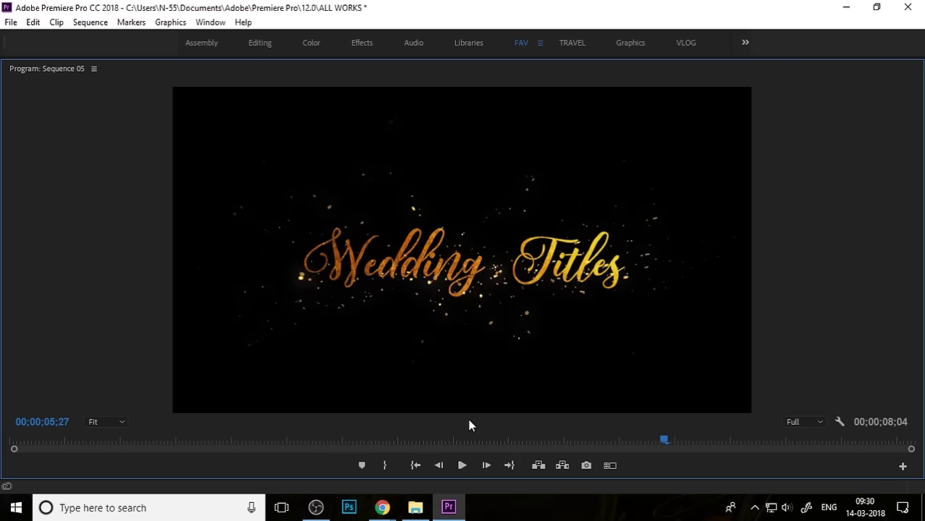
pyautogui.moveTo(478, 439); pyautogui.dragTo(2, 463)
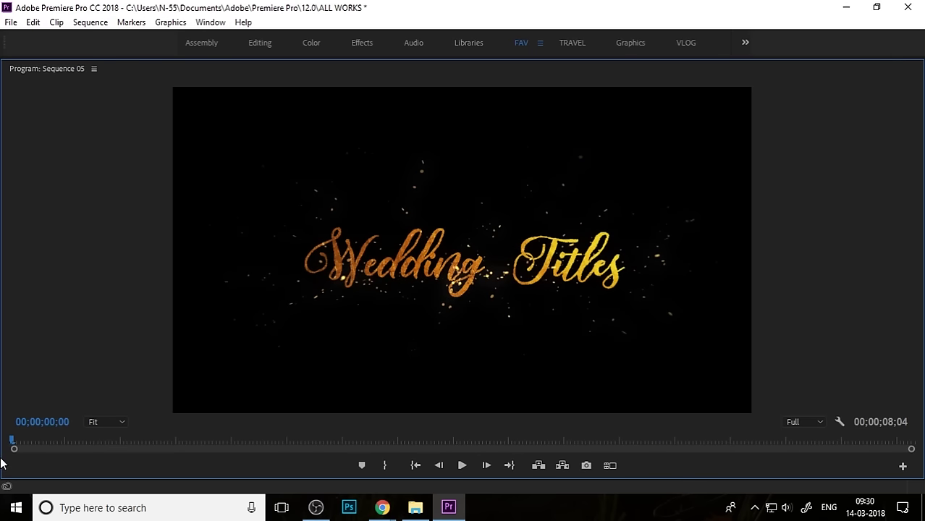
pyautogui.press('space')
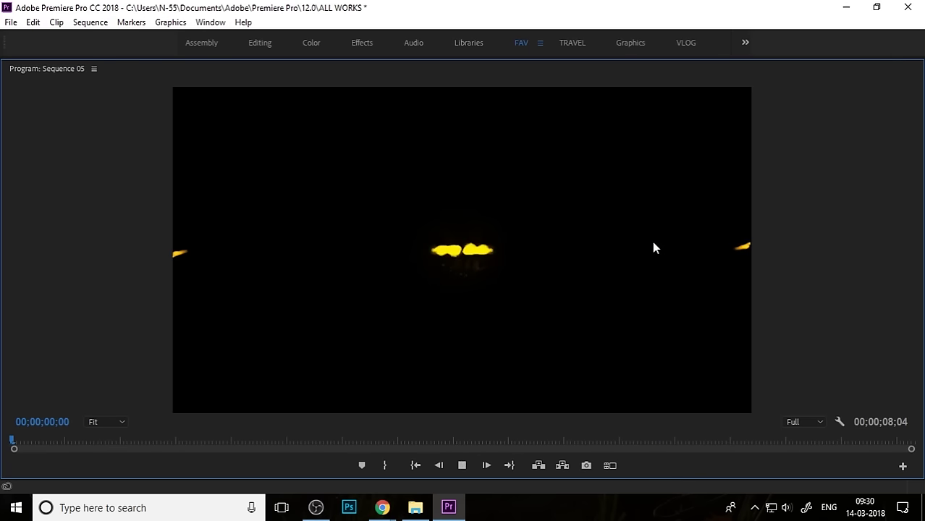